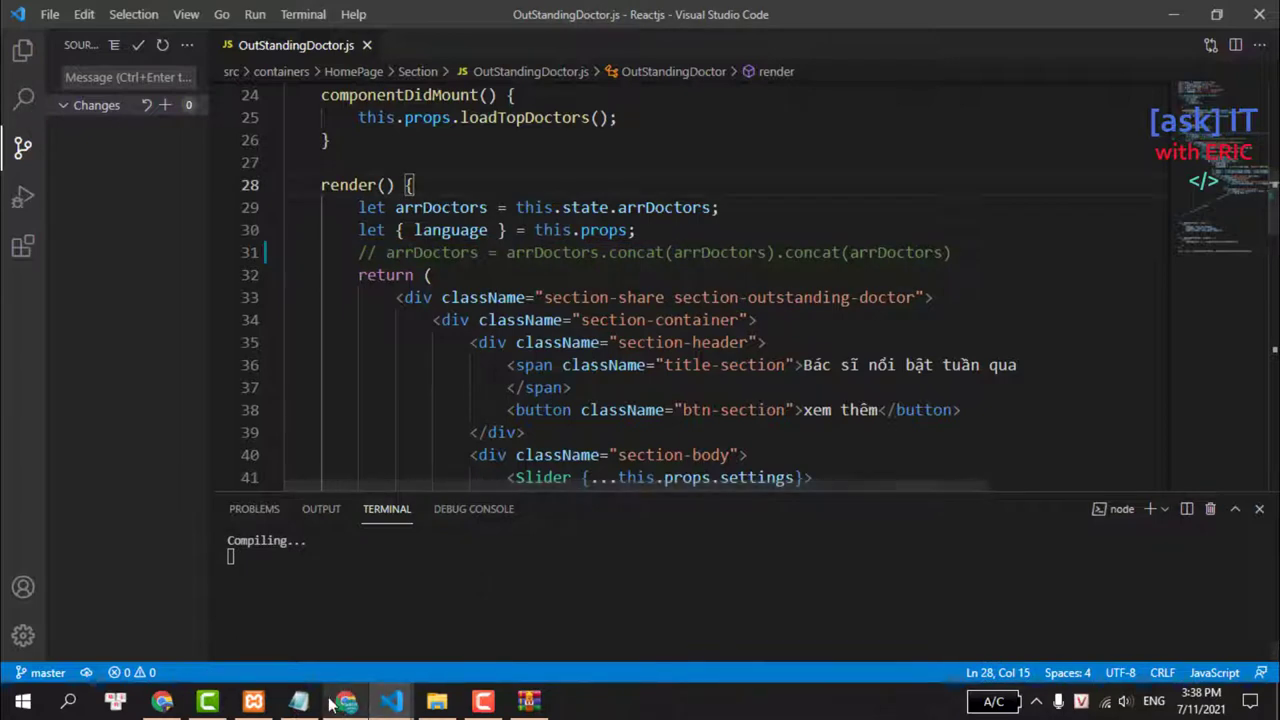
# Comment out the arrDoctors concat line in OutStandingDoctor.js's render() and save the file.
pyautogui.moveTo(344, 703)
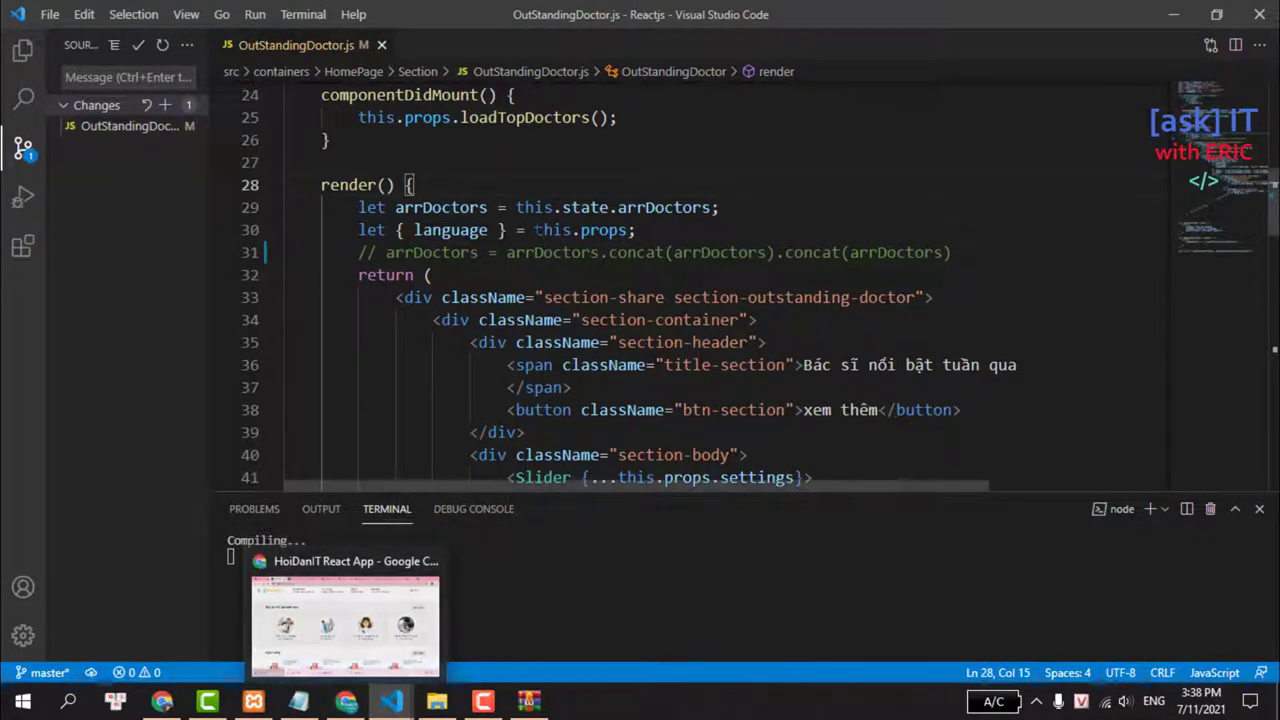
pyautogui.click(535, 230)
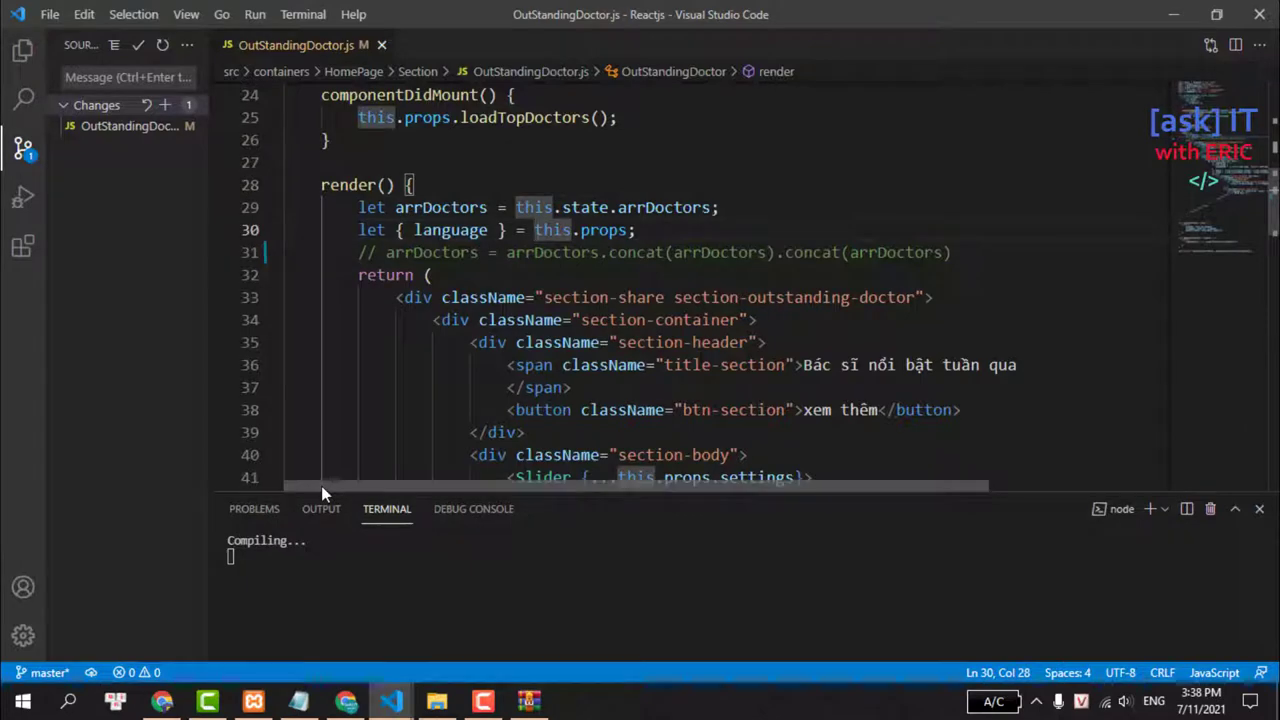
# Reload the BookingCare homepage in Chrome and advance the doctor carousel three times.
pyautogui.click(346, 703)
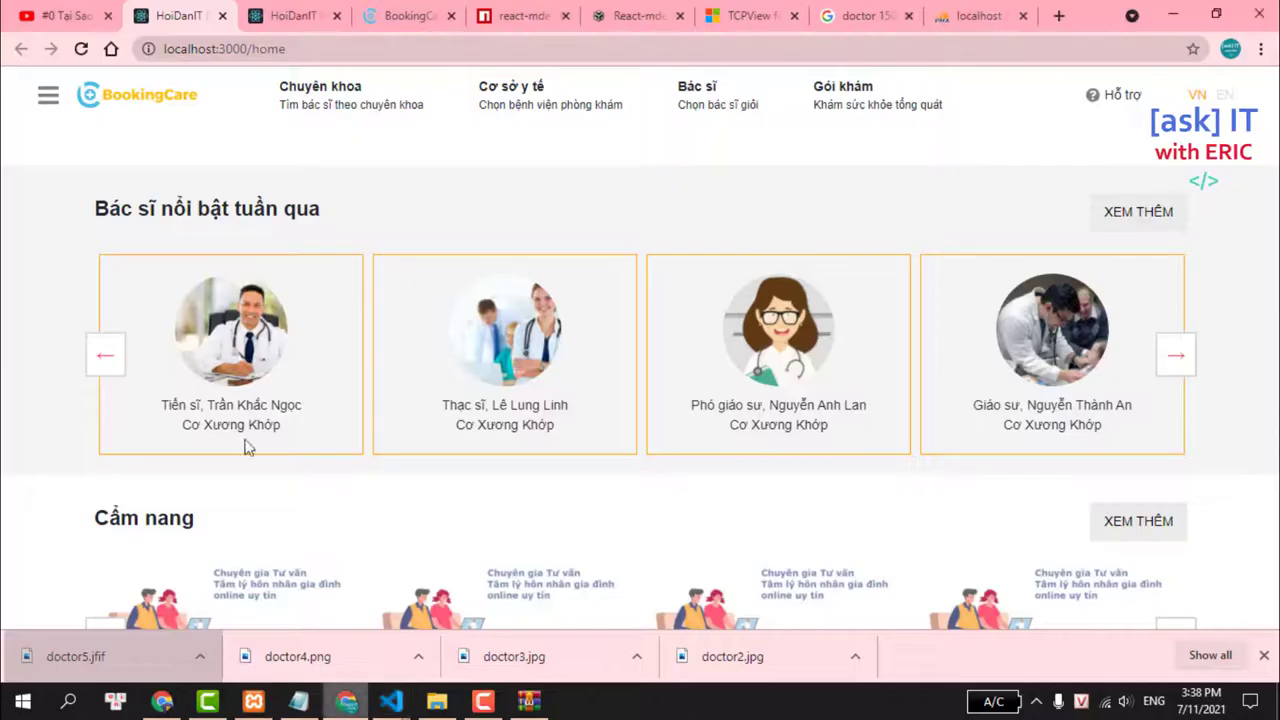
pyautogui.click(82, 49)
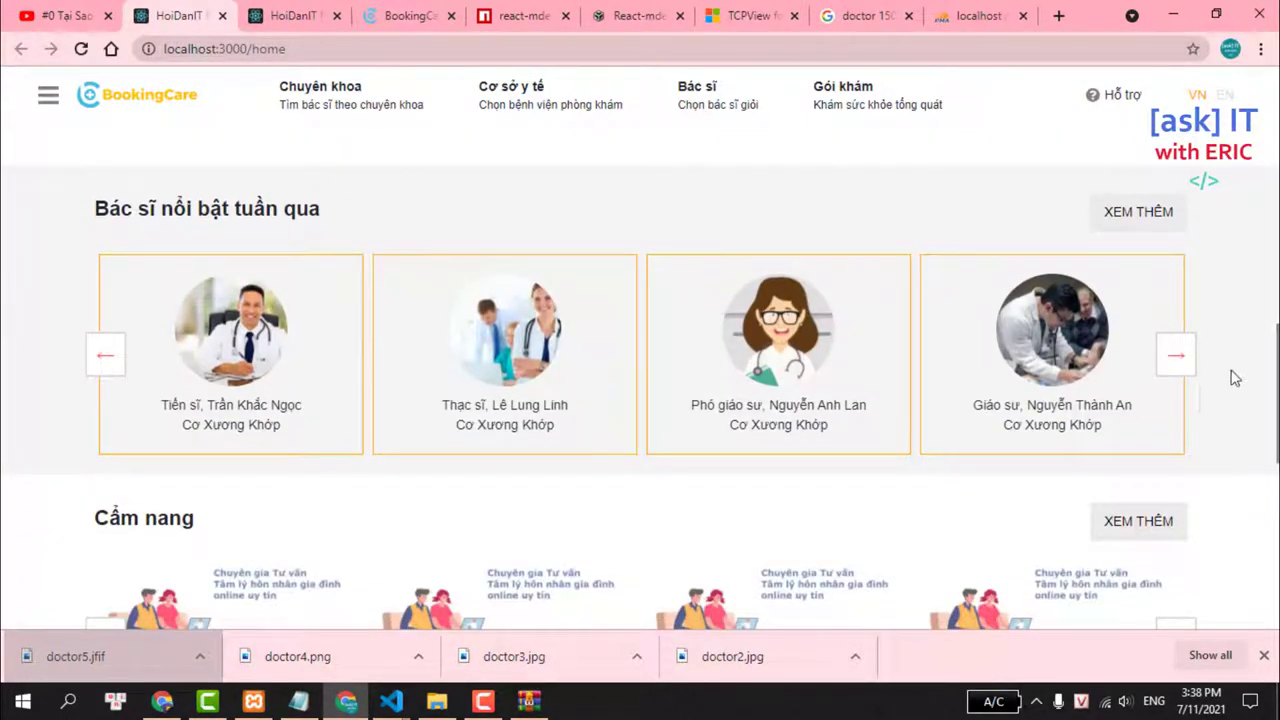
pyautogui.click(1175, 354)
pyautogui.click(1175, 354)
pyautogui.click(1175, 354)
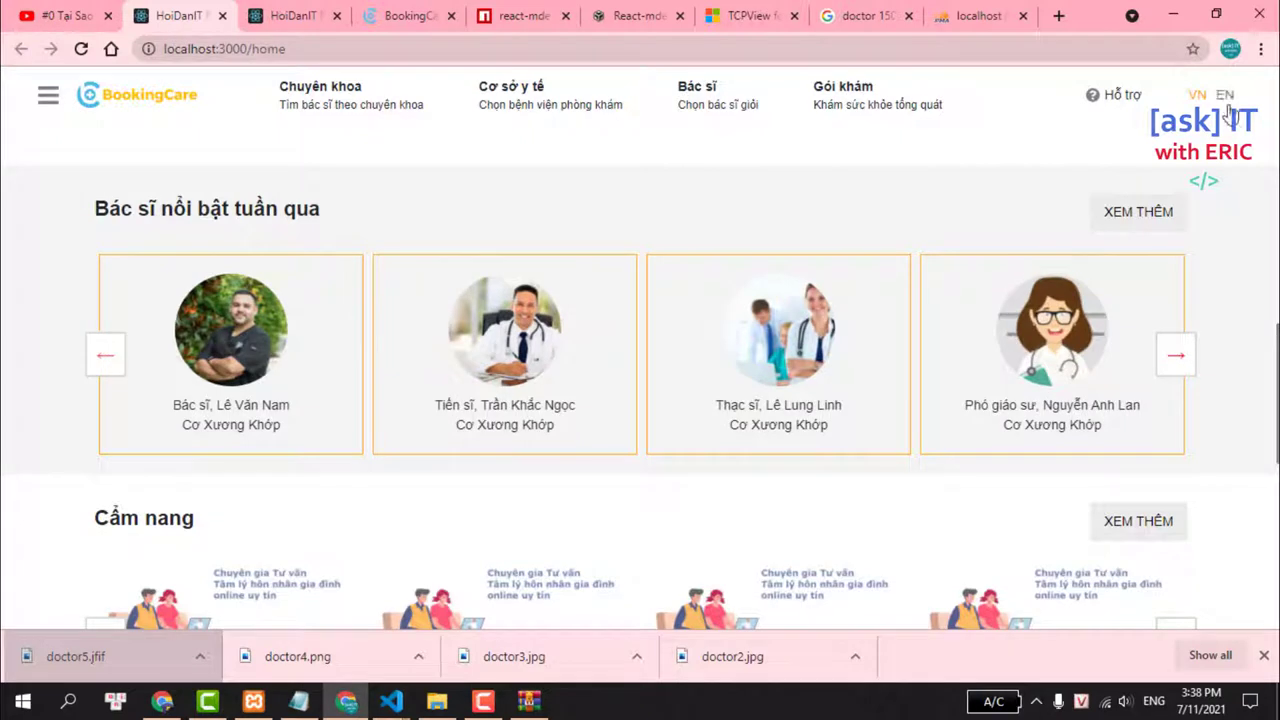
# Switch the page to English and slide the doctor carousel forward five times.
pyautogui.click(1225, 96)
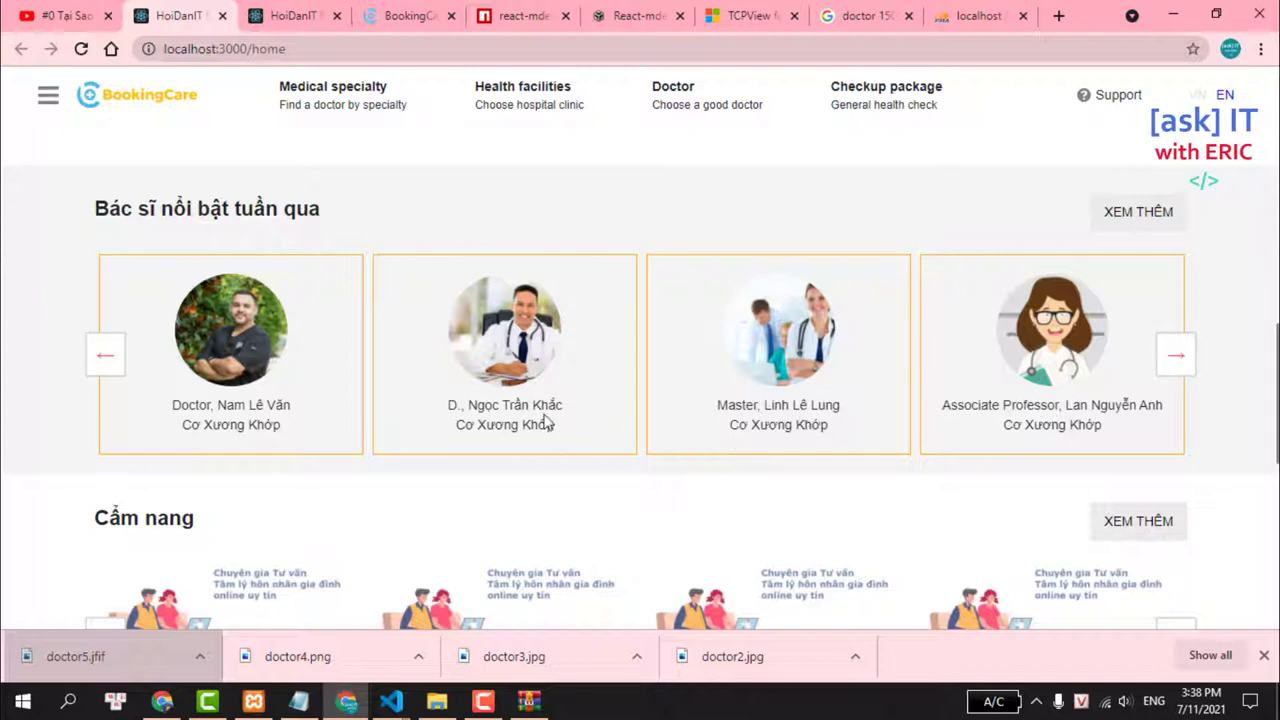
pyautogui.click(1178, 357)
pyautogui.click(1180, 358)
pyautogui.click(1180, 358)
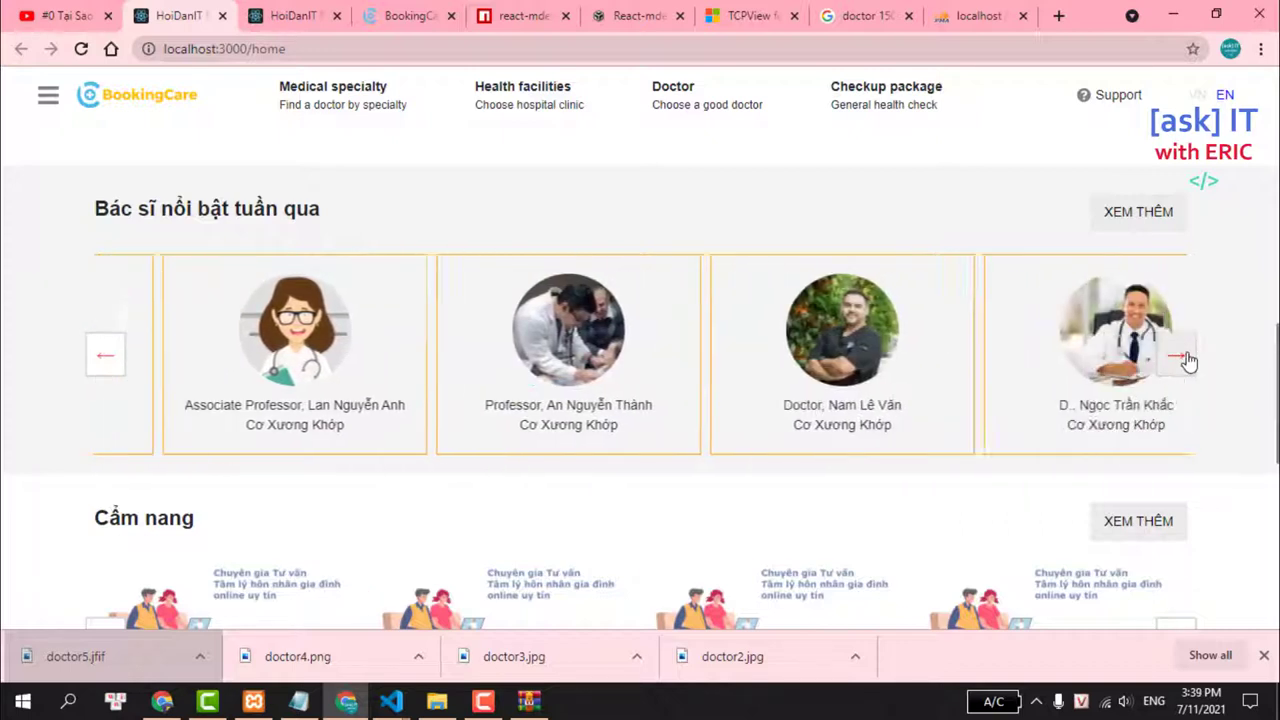
pyautogui.click(1180, 358)
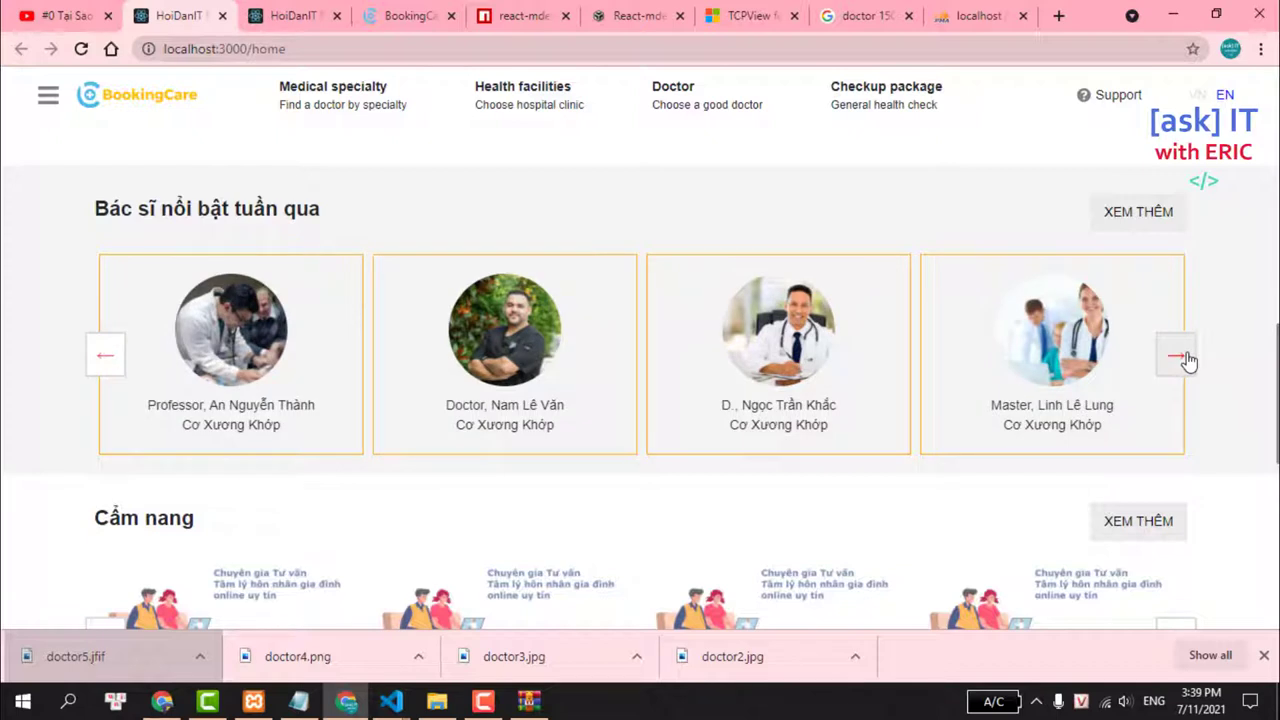
pyautogui.click(1186, 358)
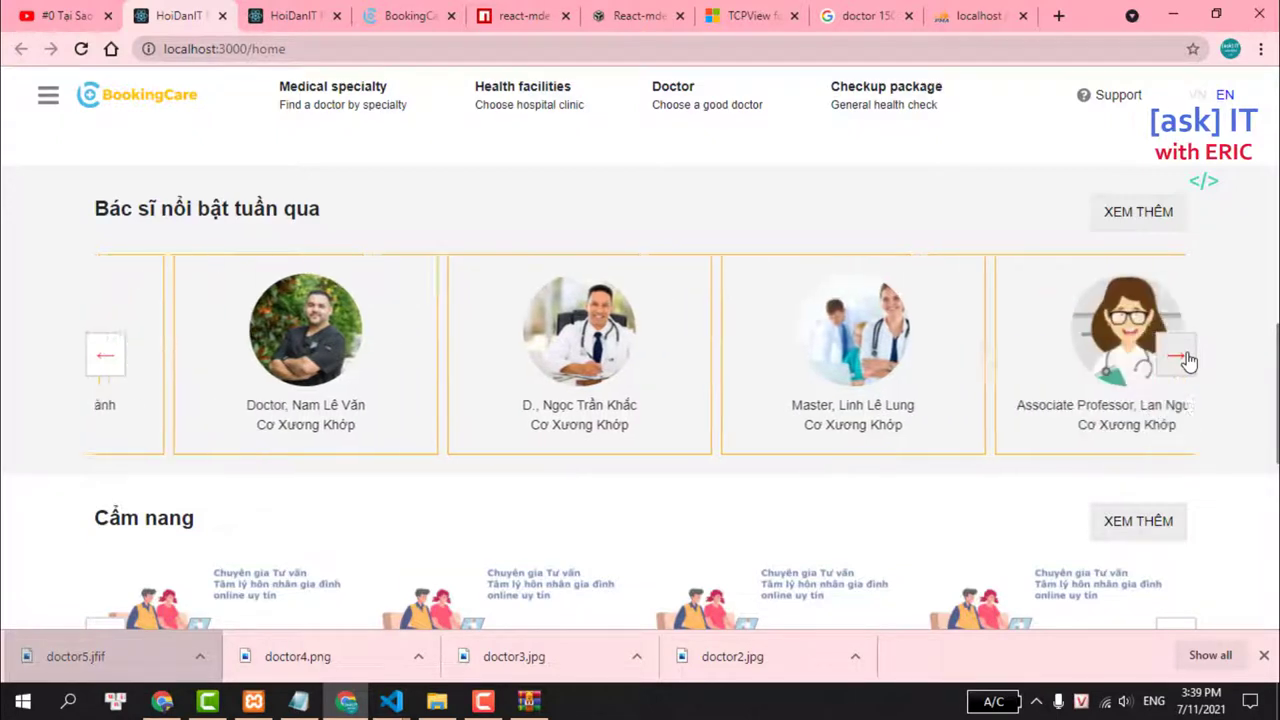
# Toggle between VN and EN to check the doctor titles and names, advancing the carousel.
pyautogui.click(1195, 95)
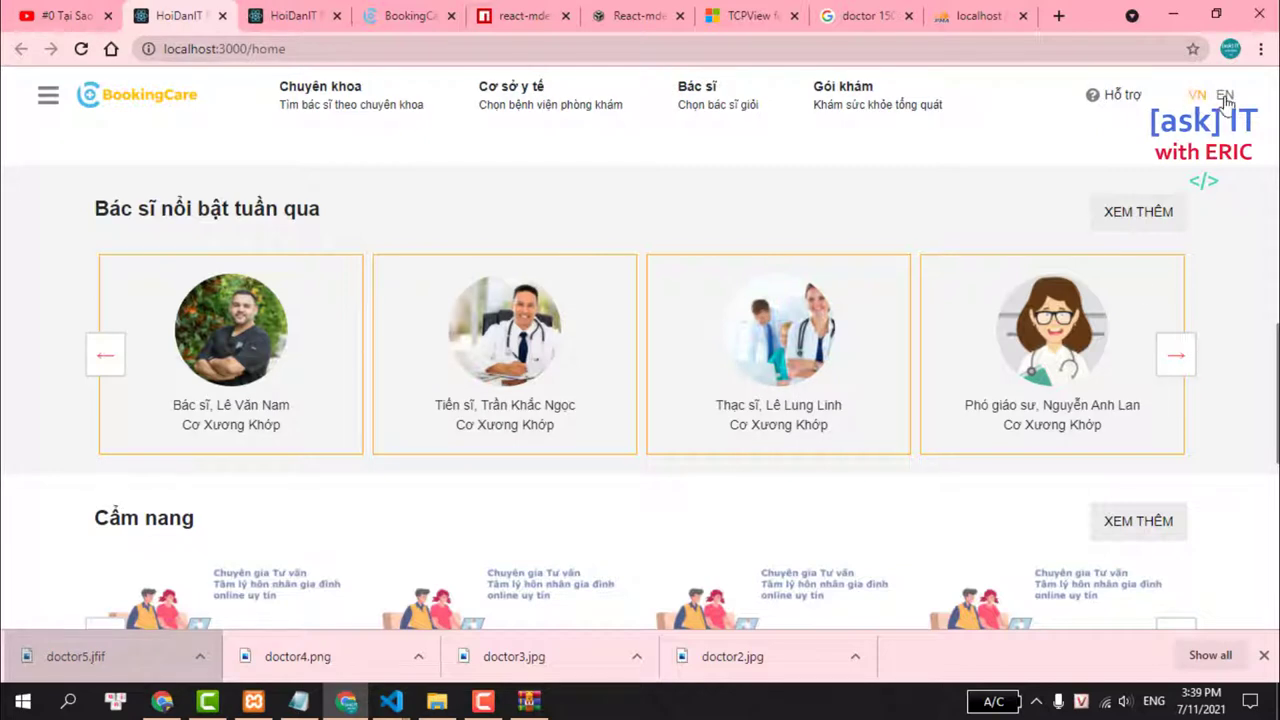
pyautogui.click(1225, 96)
pyautogui.click(1176, 358)
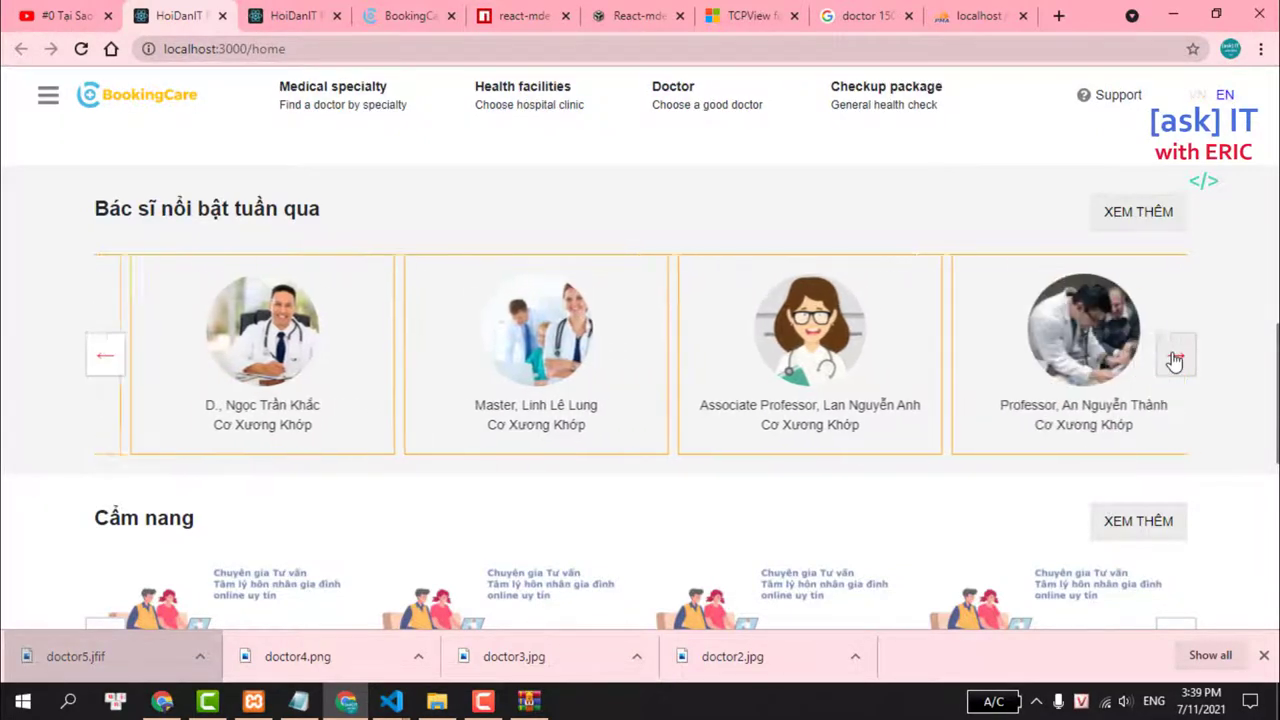
pyautogui.click(1194, 95)
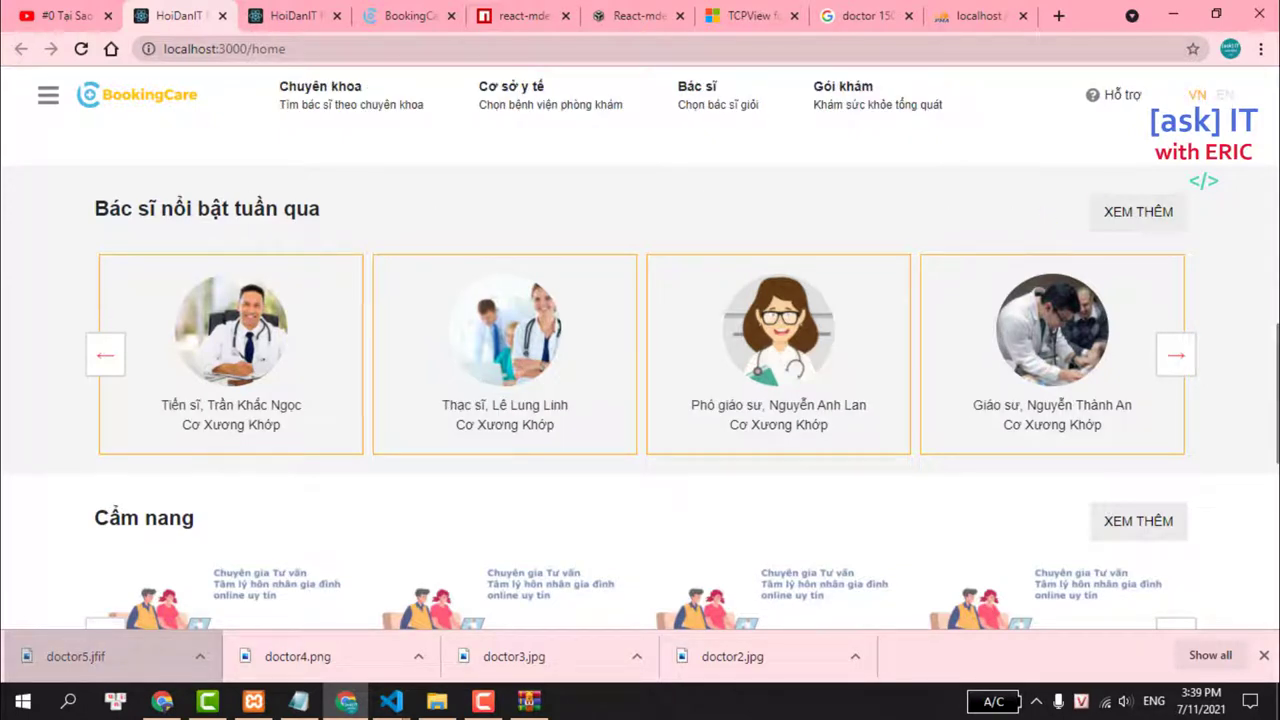
pyautogui.click(1180, 350)
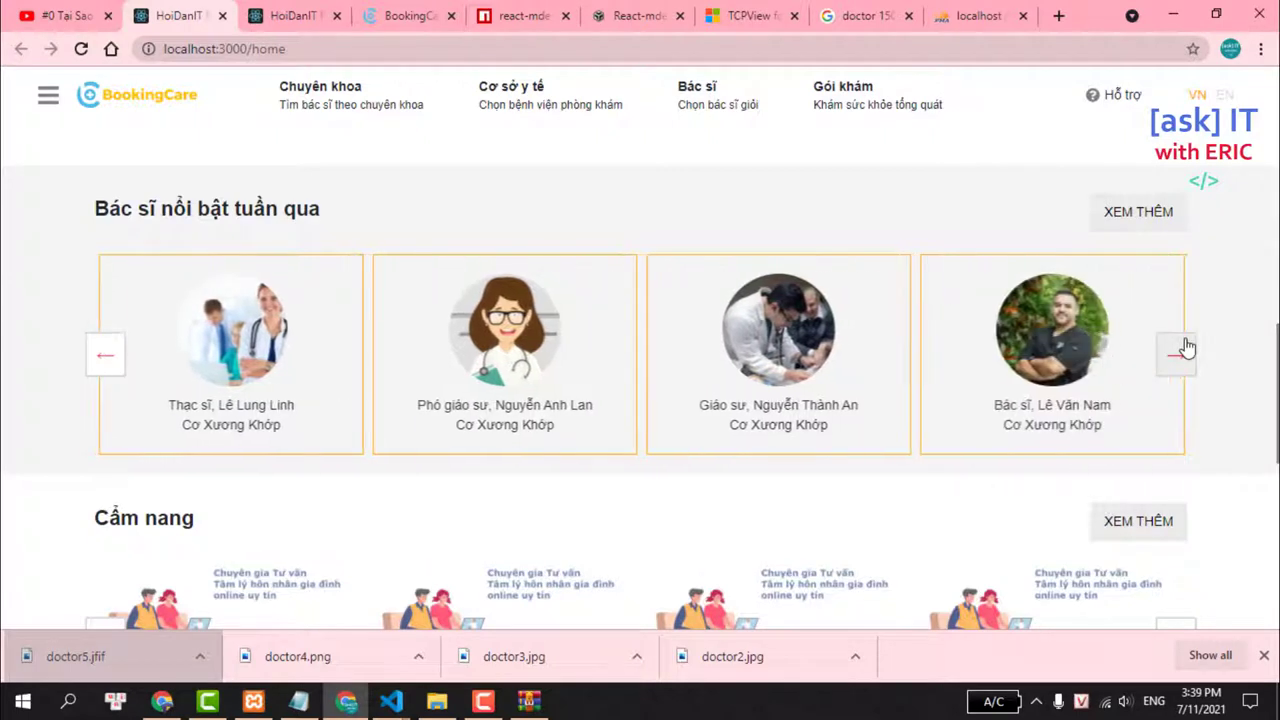
# Page forward and back through the doctor carousel on the real bookingcare.vn site.
pyautogui.click(412, 15)
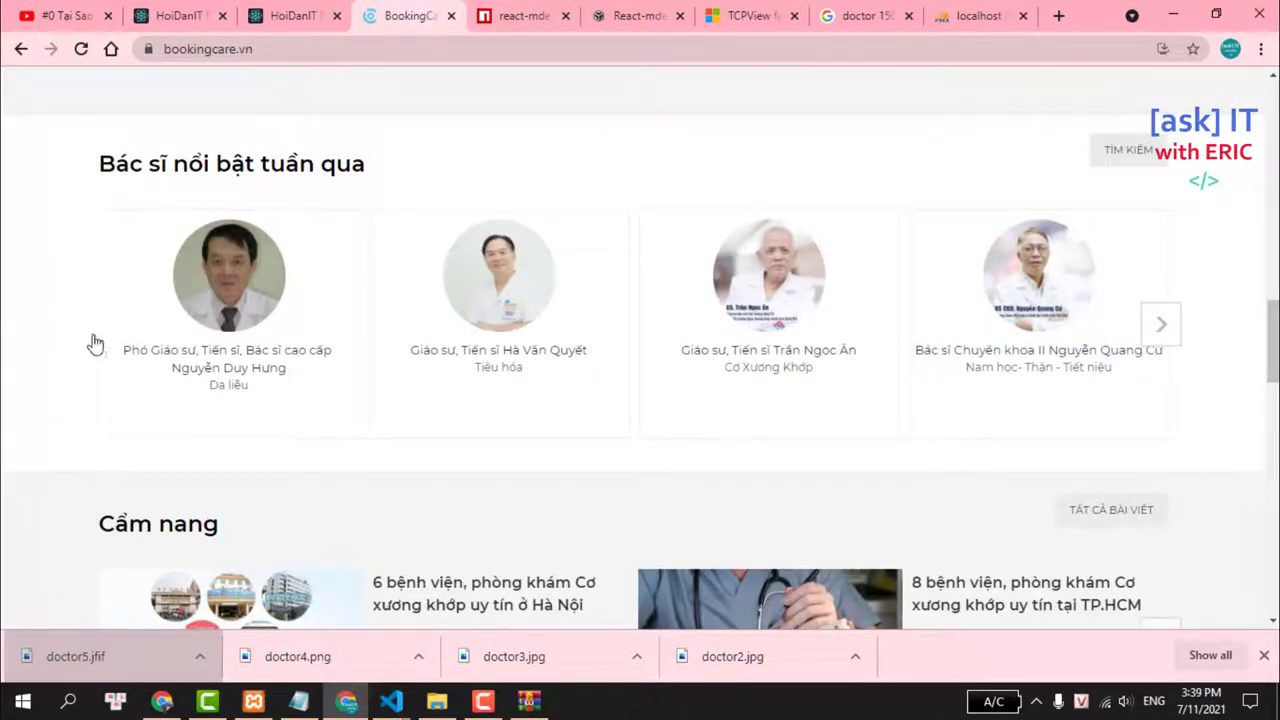
pyautogui.click(1163, 323)
pyautogui.click(1167, 328)
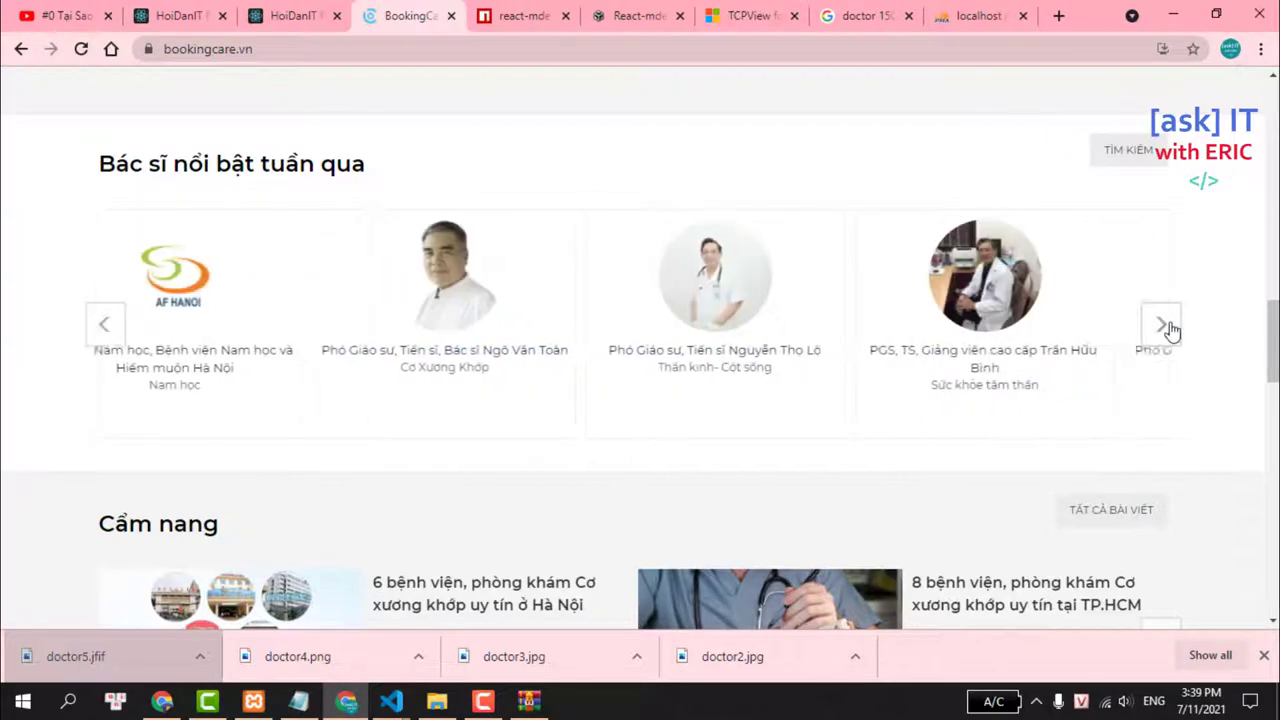
pyautogui.click(1170, 330)
pyautogui.click(1170, 330)
pyautogui.click(1170, 330)
pyautogui.click(1171, 330)
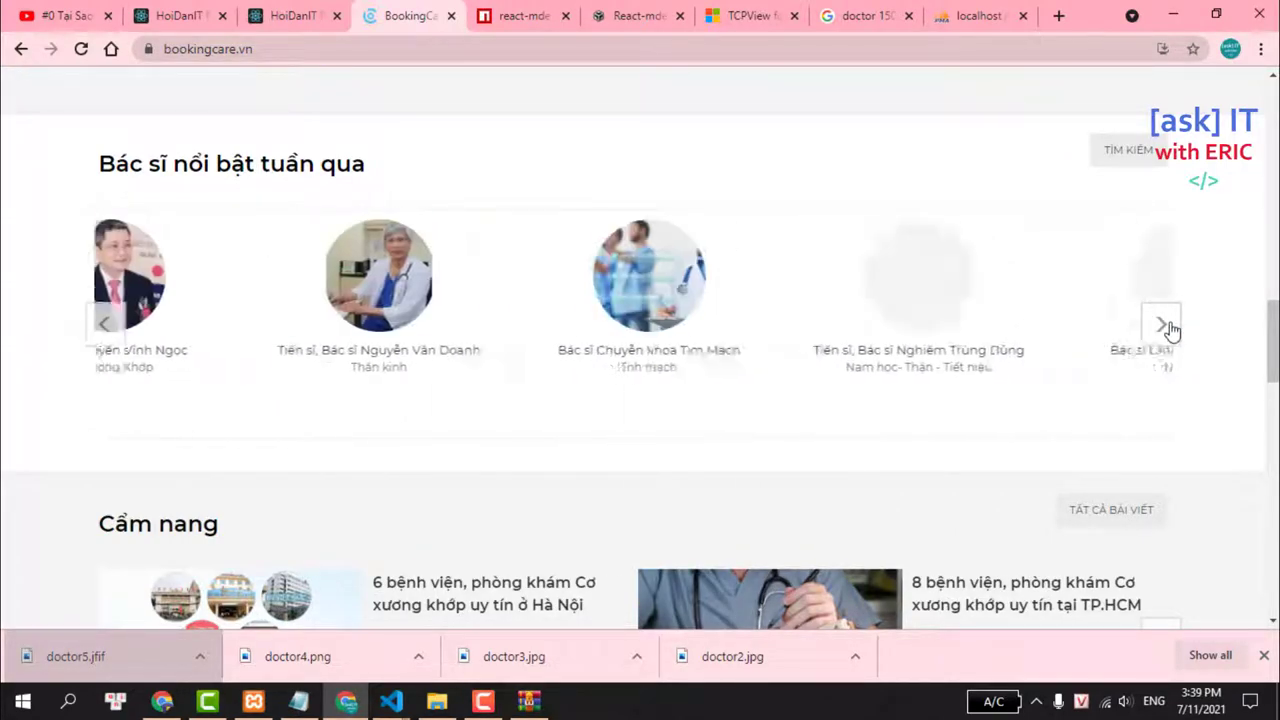
pyautogui.click(1172, 331)
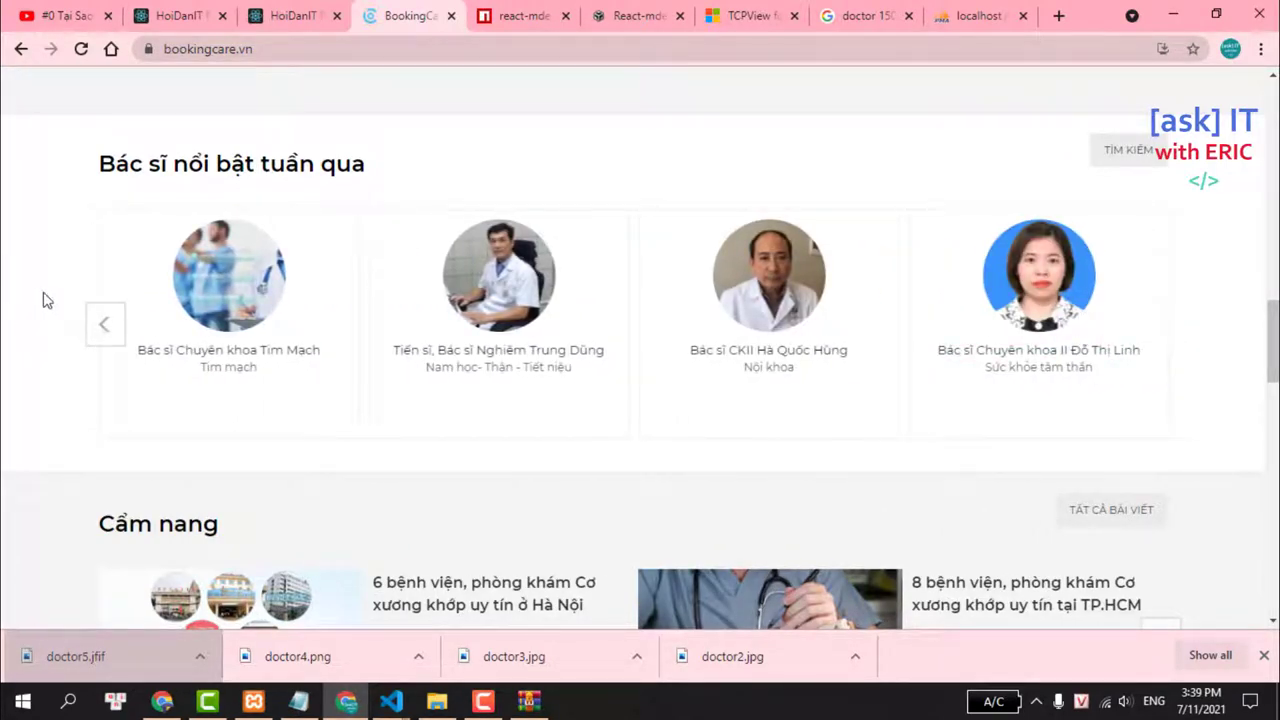
pyautogui.click(90, 335)
pyautogui.click(90, 333)
pyautogui.click(90, 330)
pyautogui.click(90, 328)
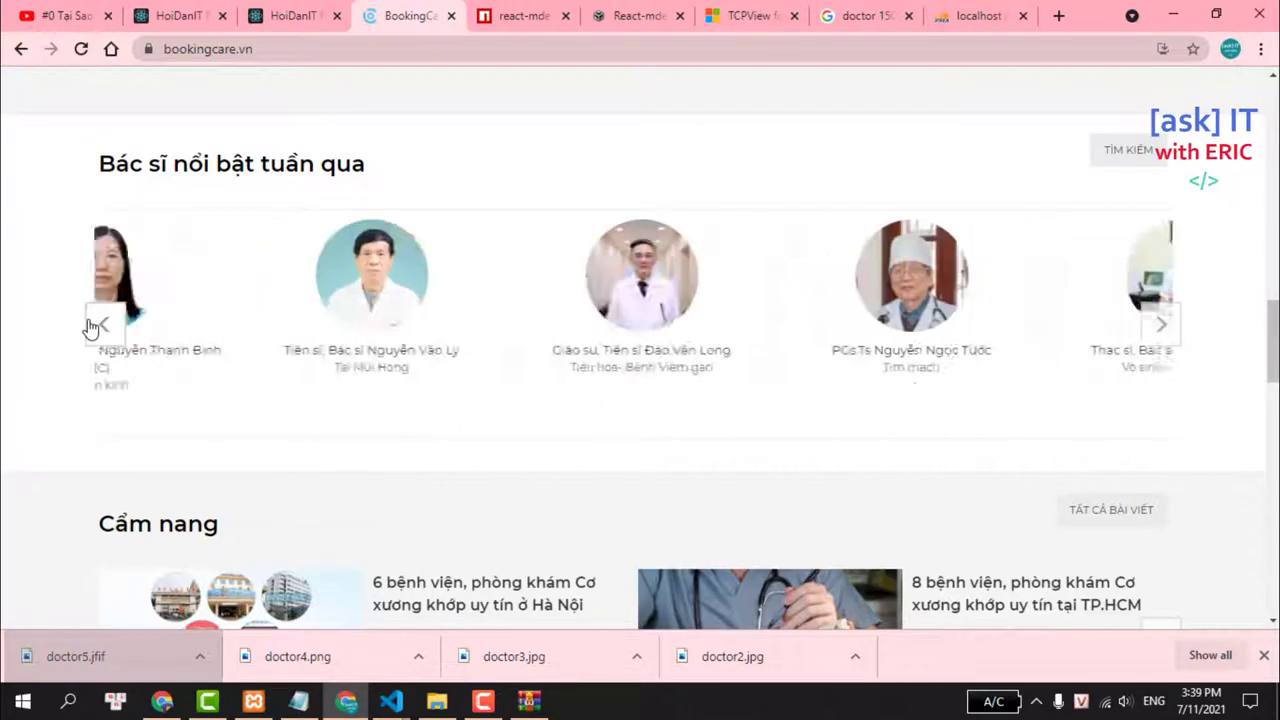
pyautogui.click(90, 327)
pyautogui.click(90, 327)
# Advance the local doctor carousel once, then settle on the admin user-redux page.
pyautogui.click(170, 12)
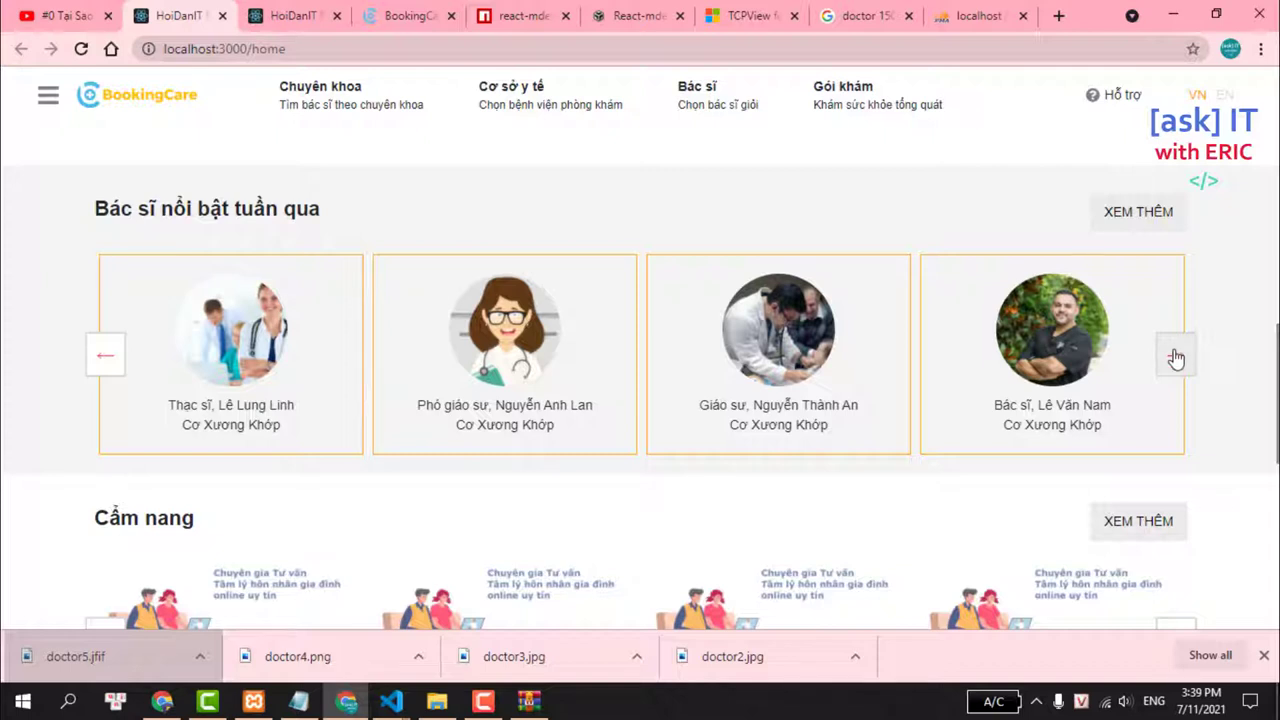
pyautogui.click(1176, 352)
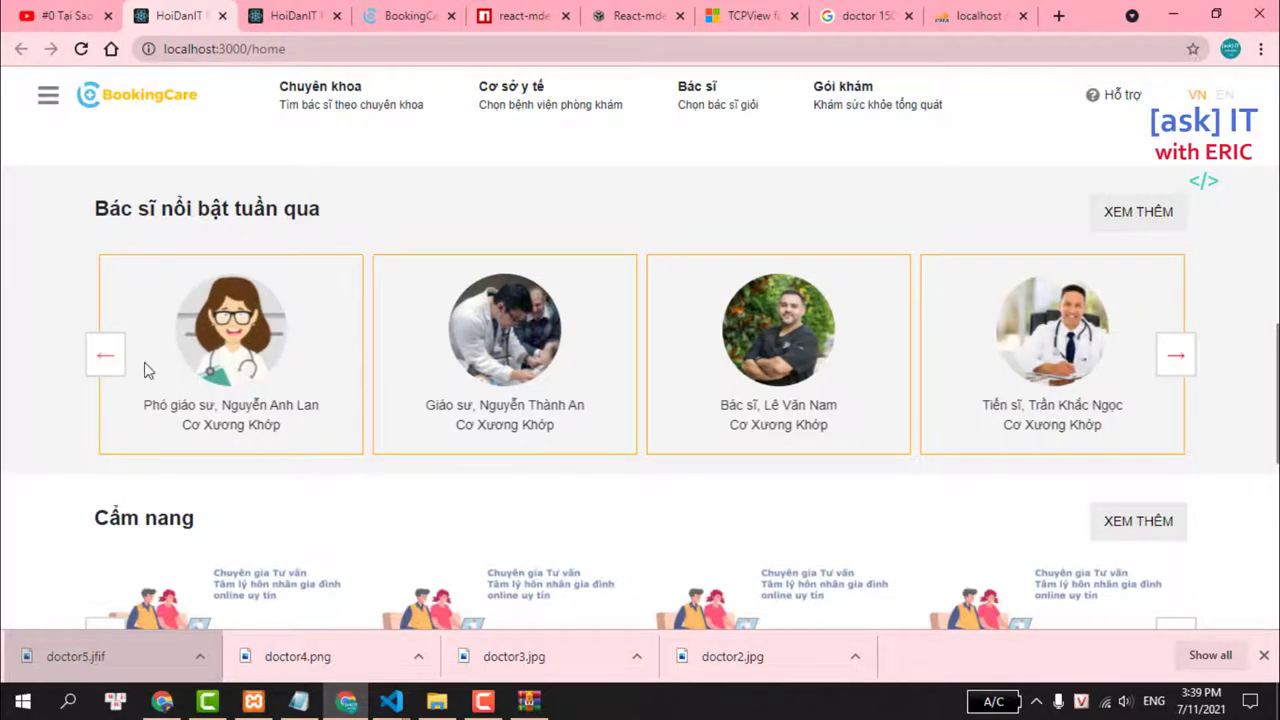
pyautogui.click(283, 10)
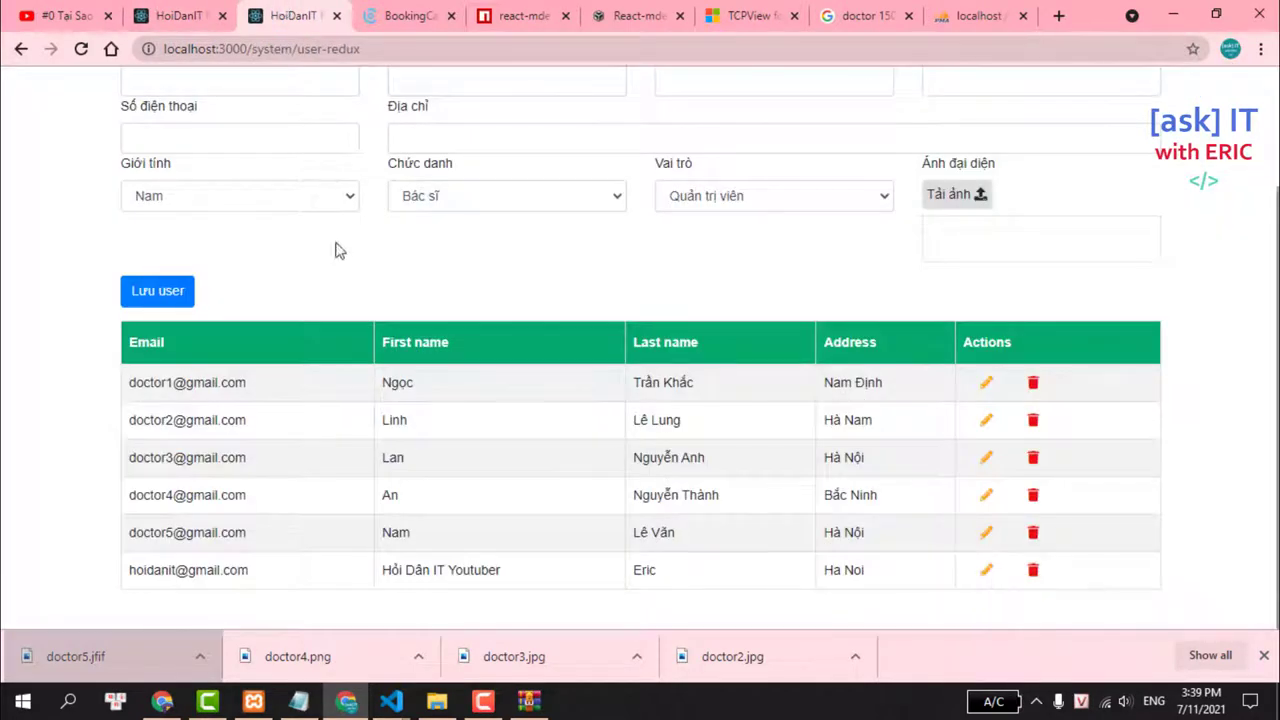
pyautogui.click(432, 6)
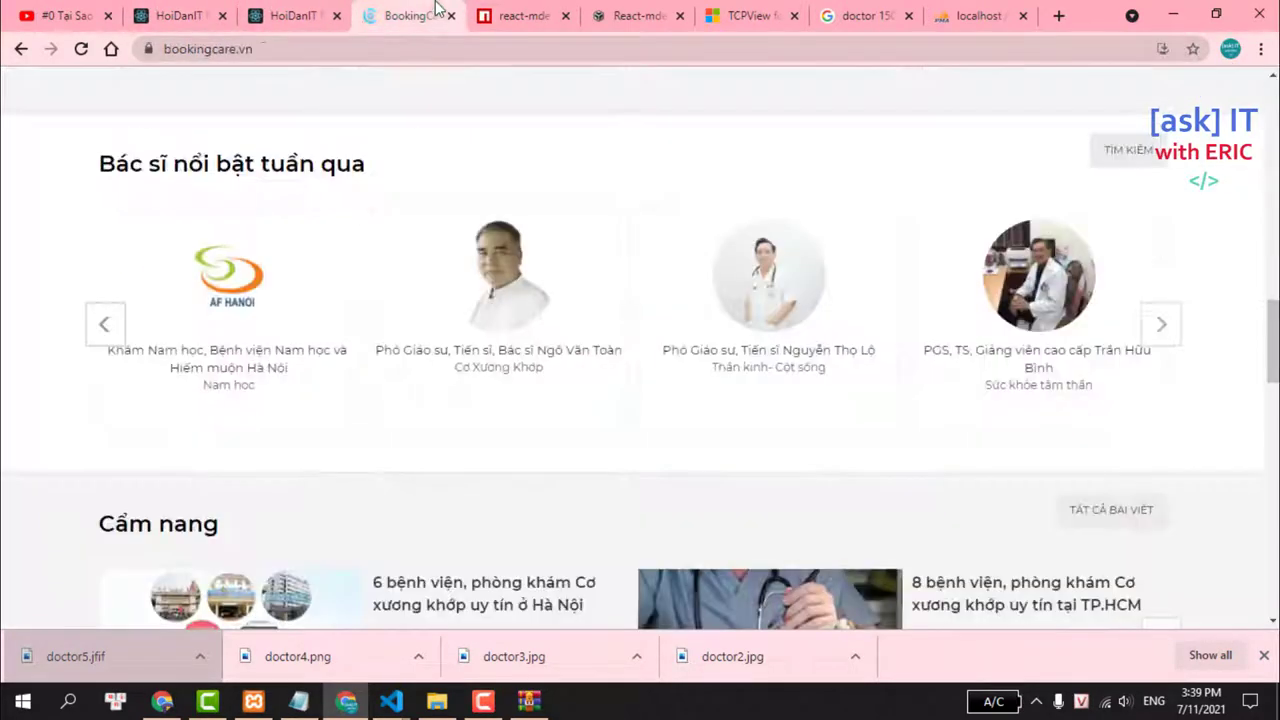
pyautogui.click(328, 9)
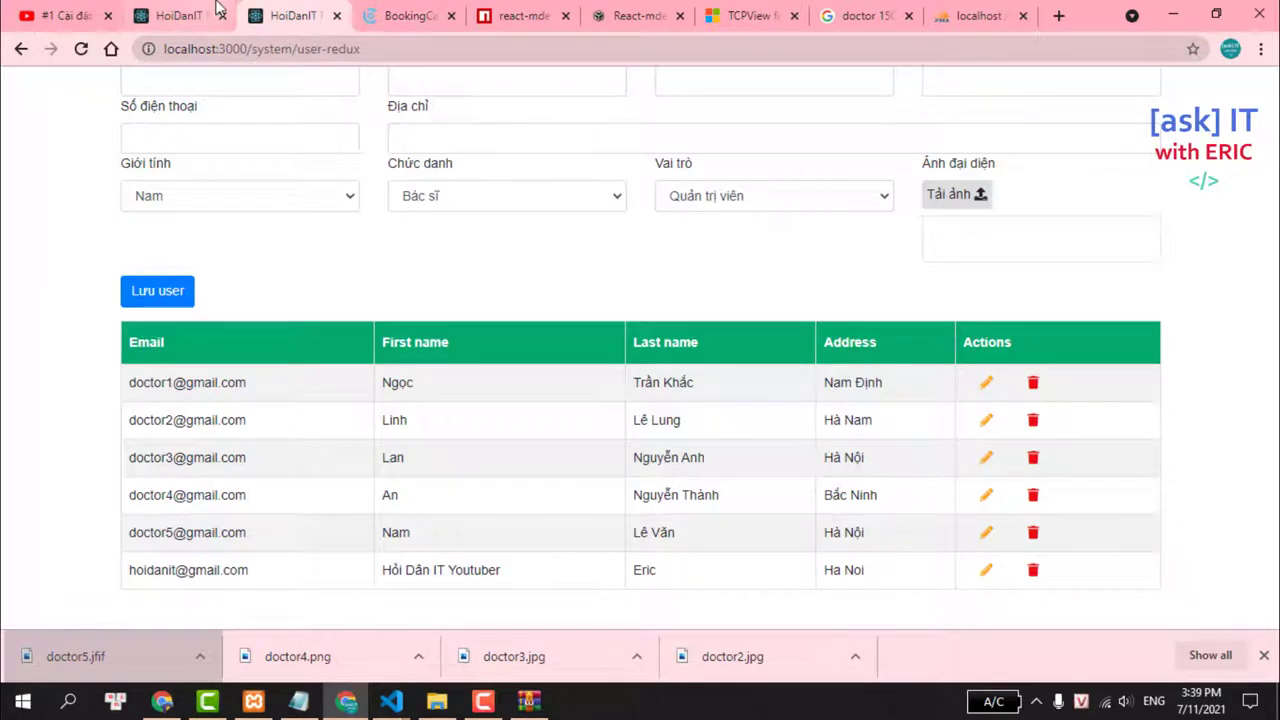
# Open package.json through quick file search and select the react-slick dependency on line 29.
pyautogui.moveTo(389, 705)
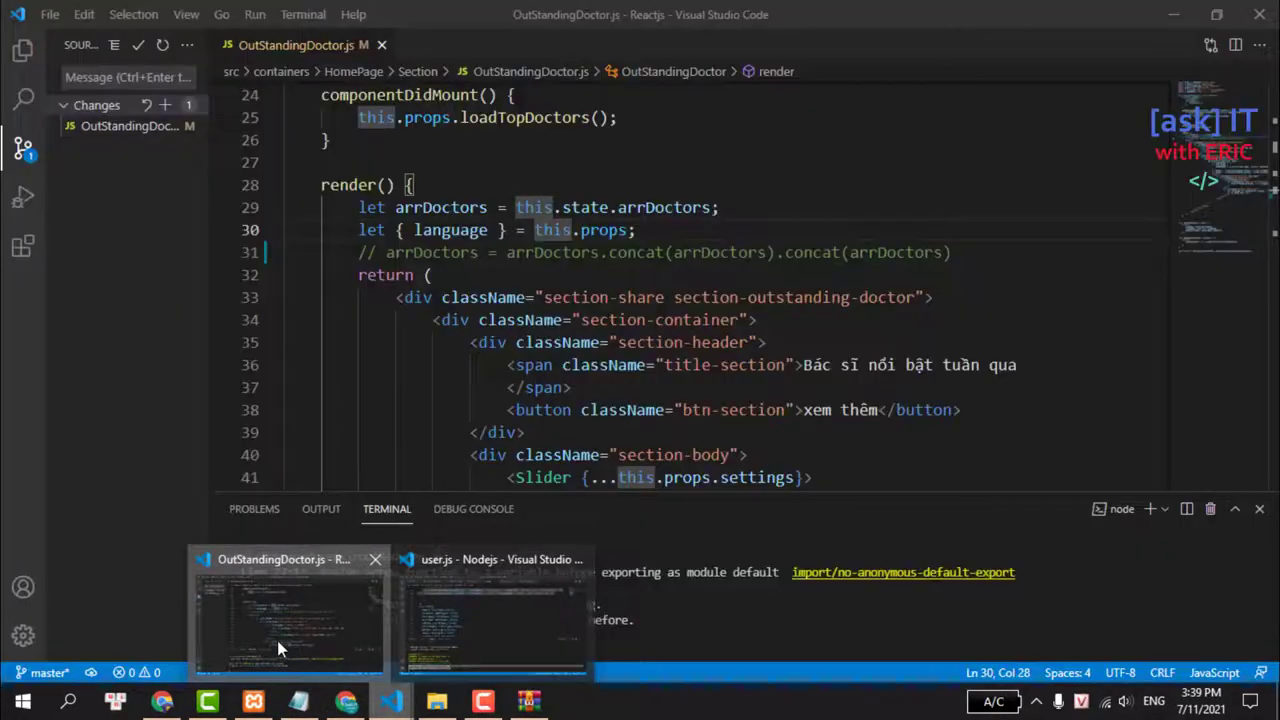
pyautogui.click(277, 640)
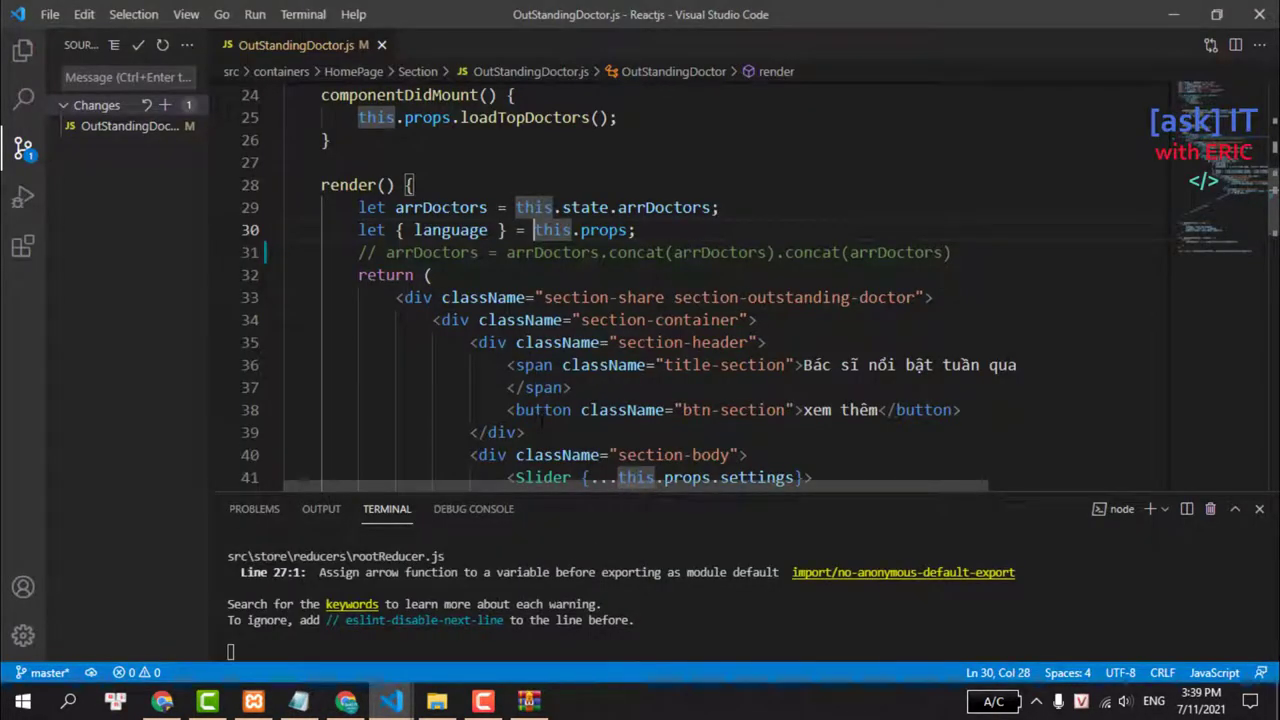
pyautogui.hotkey('ctrl', 'p')
pyautogui.write('pa')
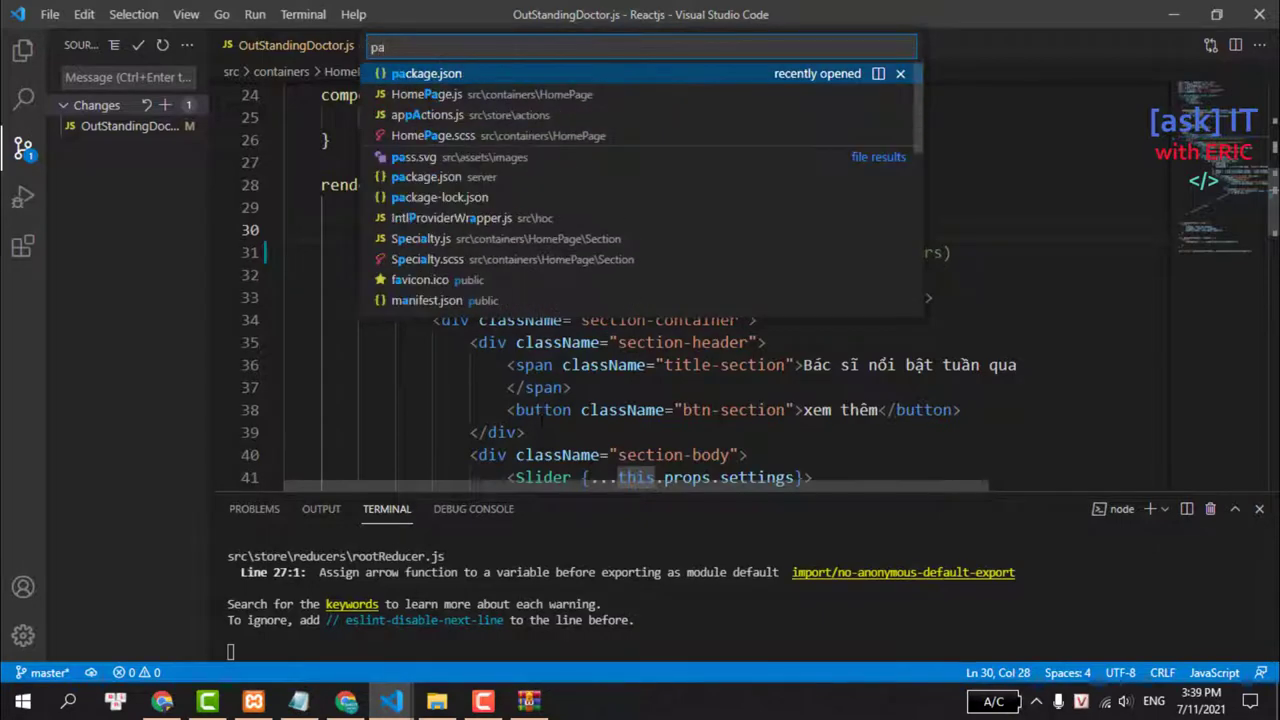
pyautogui.write('ckage')
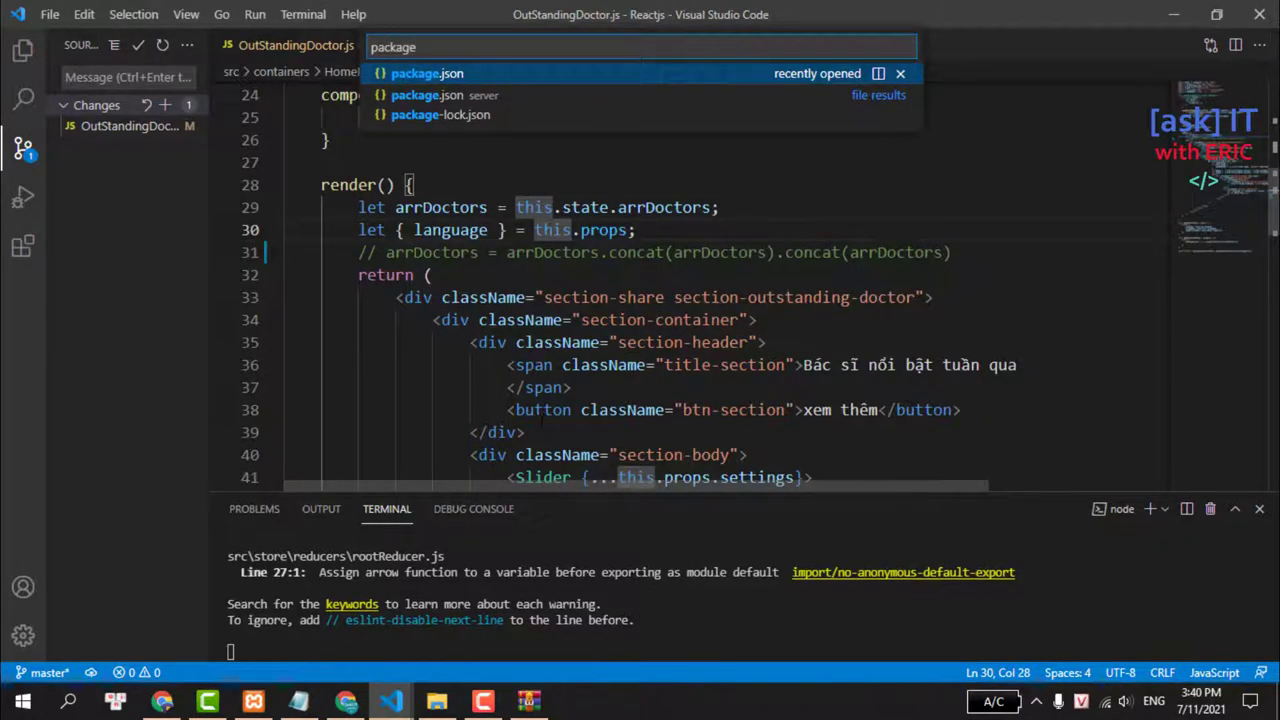
pyautogui.press('Return')
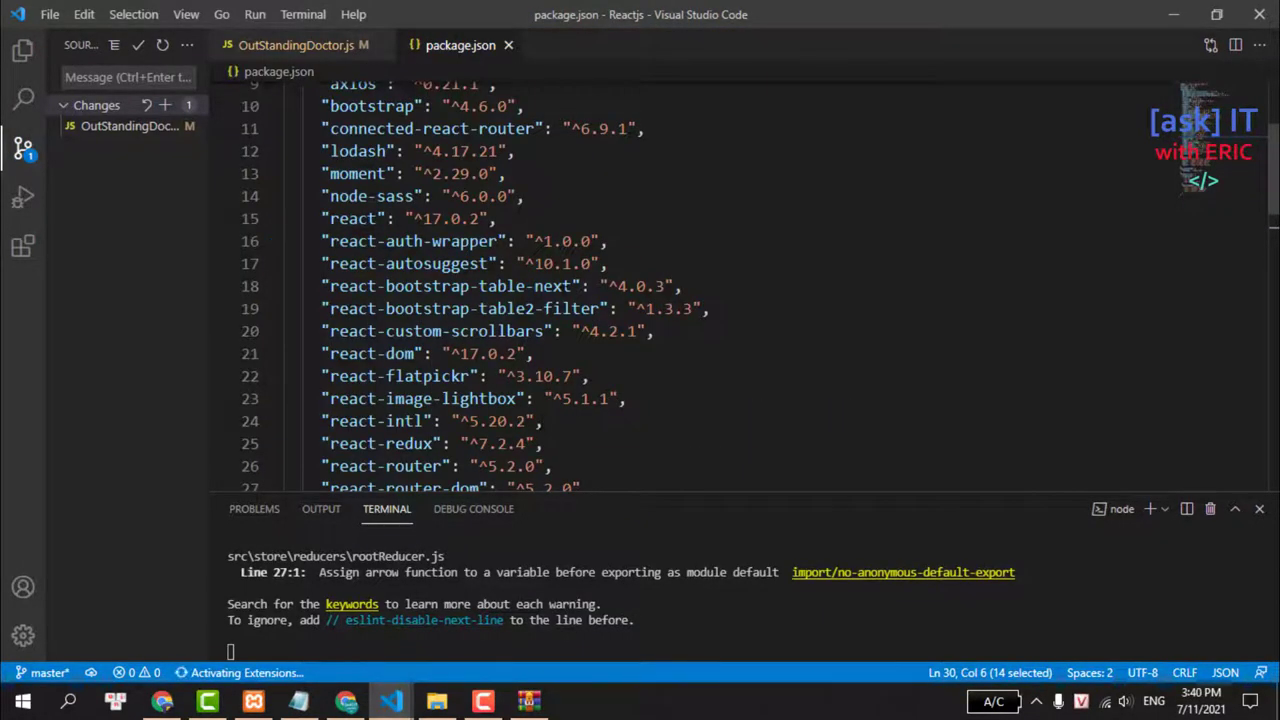
pyautogui.scroll(-3, 740, 280)
pyautogui.moveTo(330, 323)
pyautogui.mouseDown()
pyautogui.moveTo(450, 323)
pyautogui.moveTo(330, 346)
pyautogui.mouseUp()
pyautogui.hotkey('ctrl', 'c')
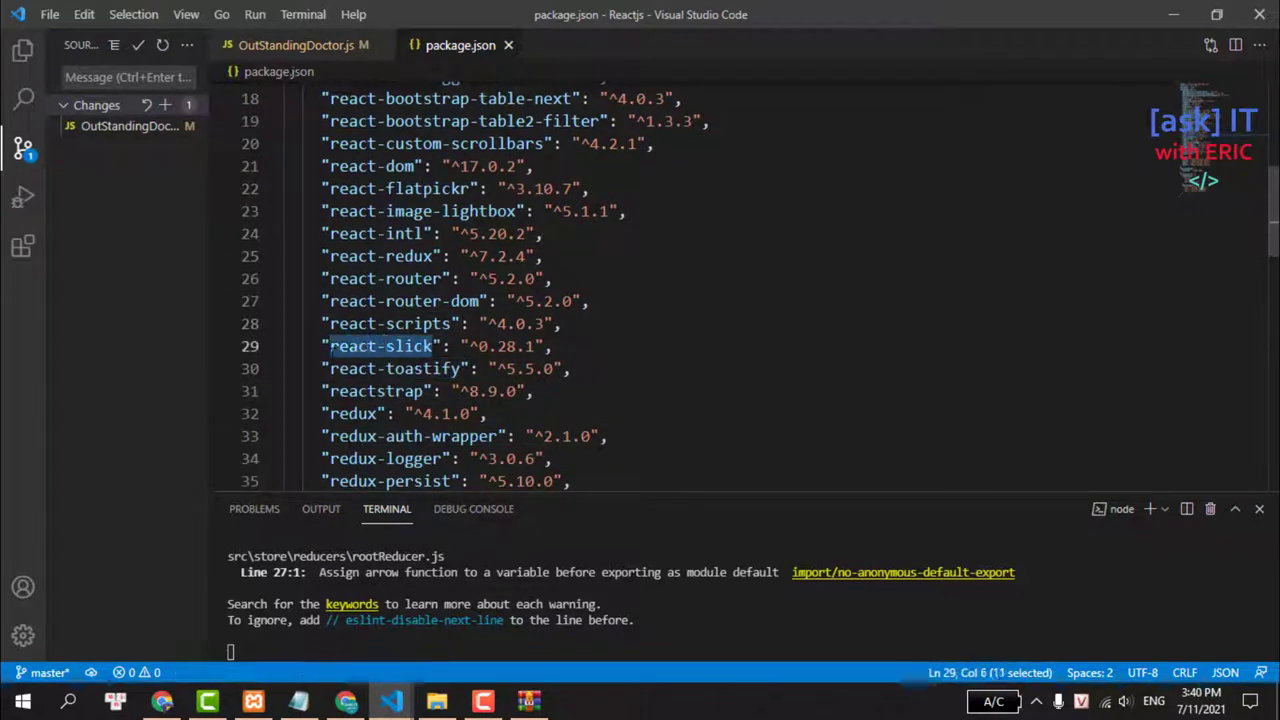
# Search Google for 'npm react-slick' in a new tab and open the npmjs package page.
pyautogui.click(346, 700)
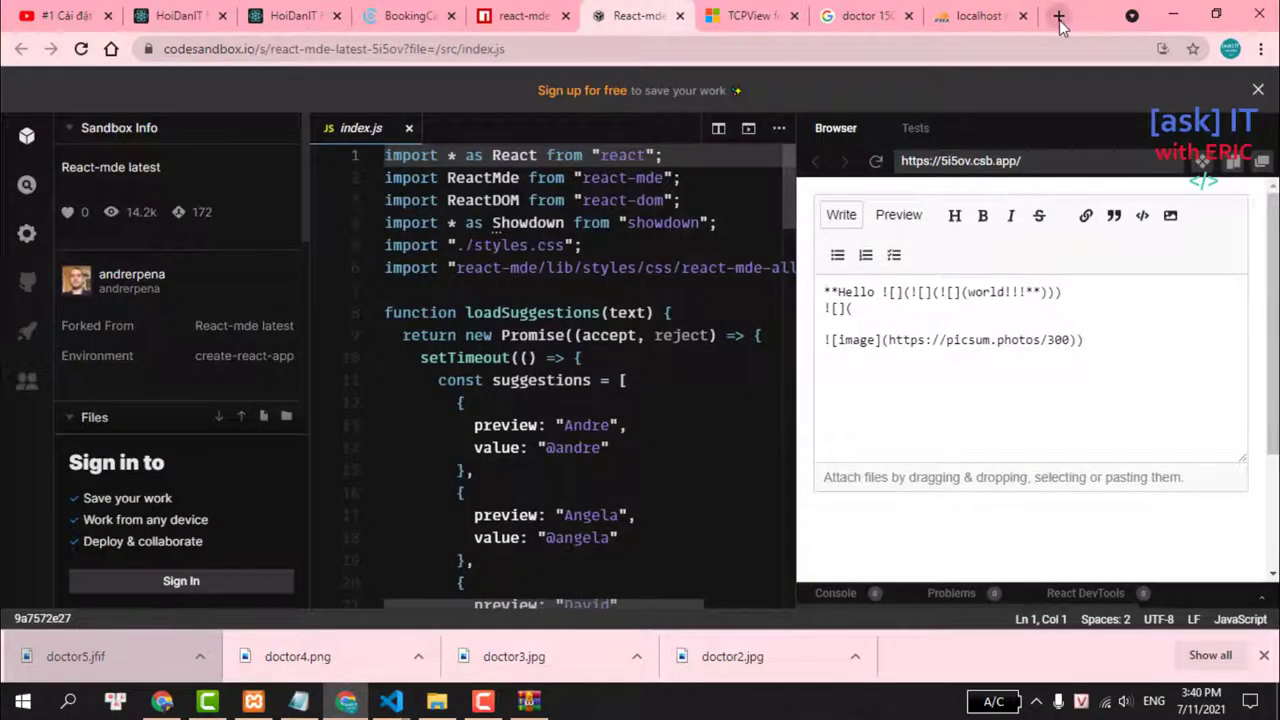
pyautogui.click(1057, 16)
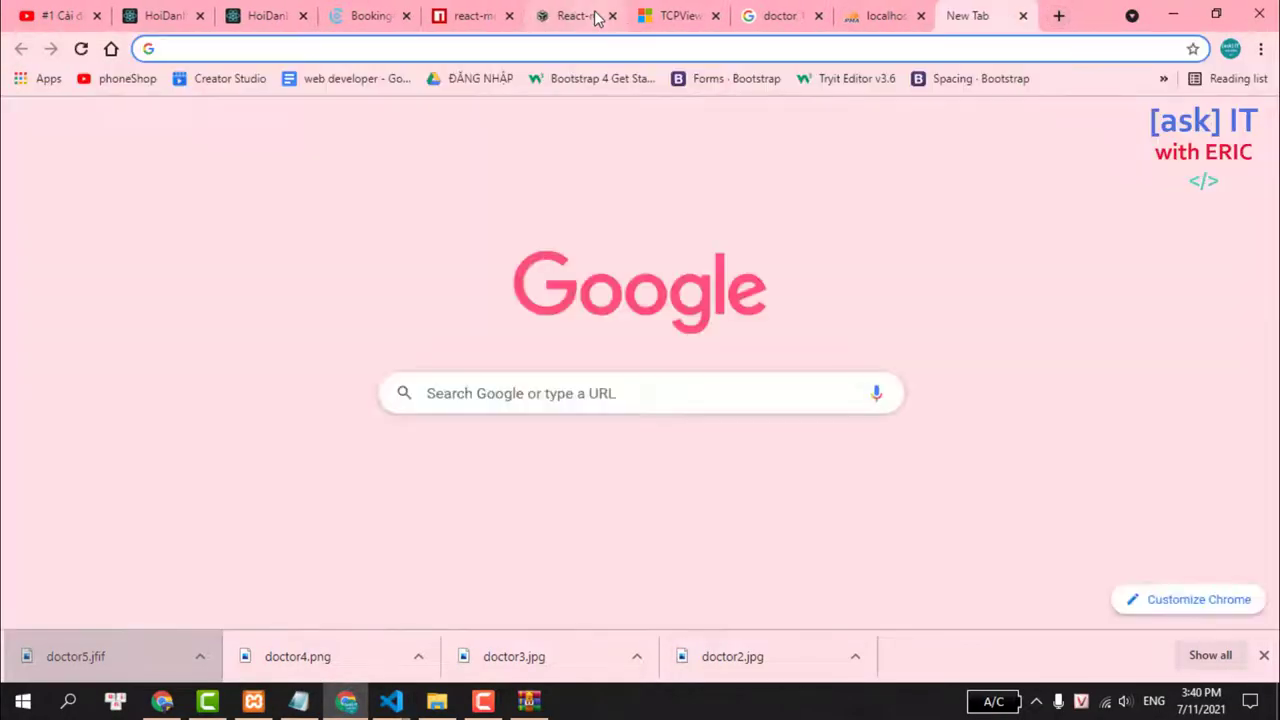
pyautogui.write('npm')
pyautogui.hotkey('ctrl', 'v')
pyautogui.press('Return')
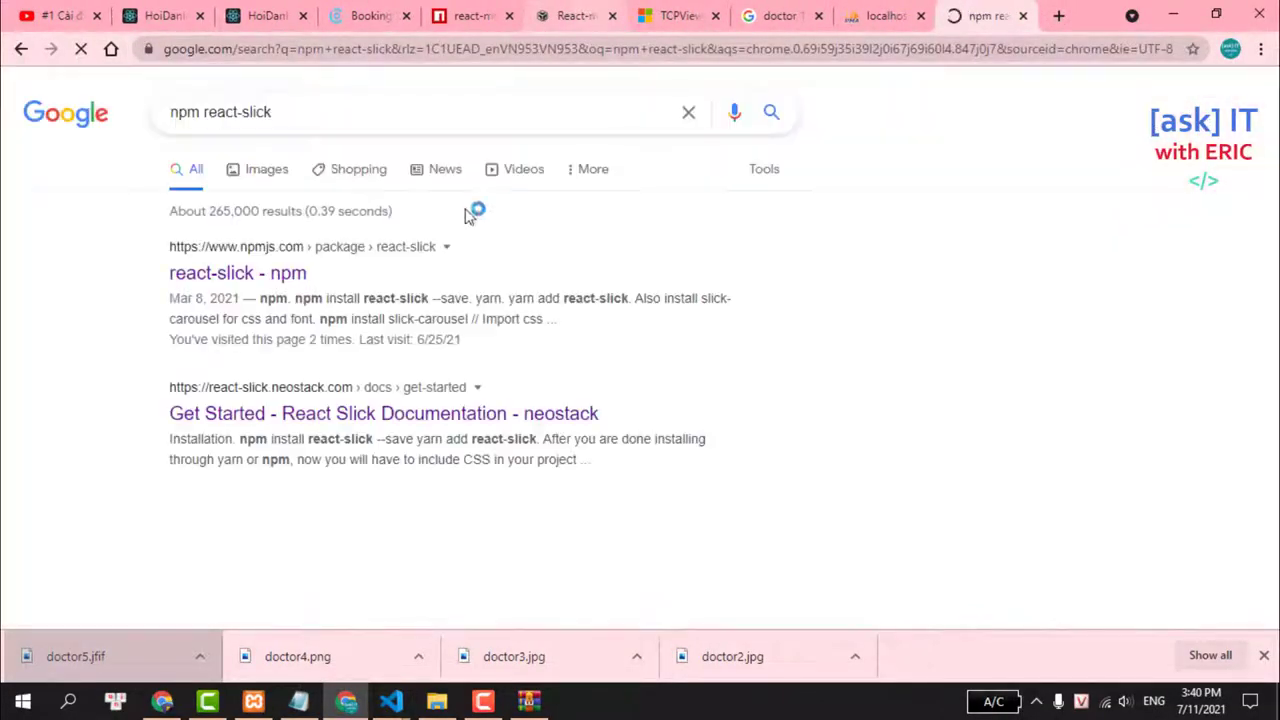
pyautogui.click(234, 275)
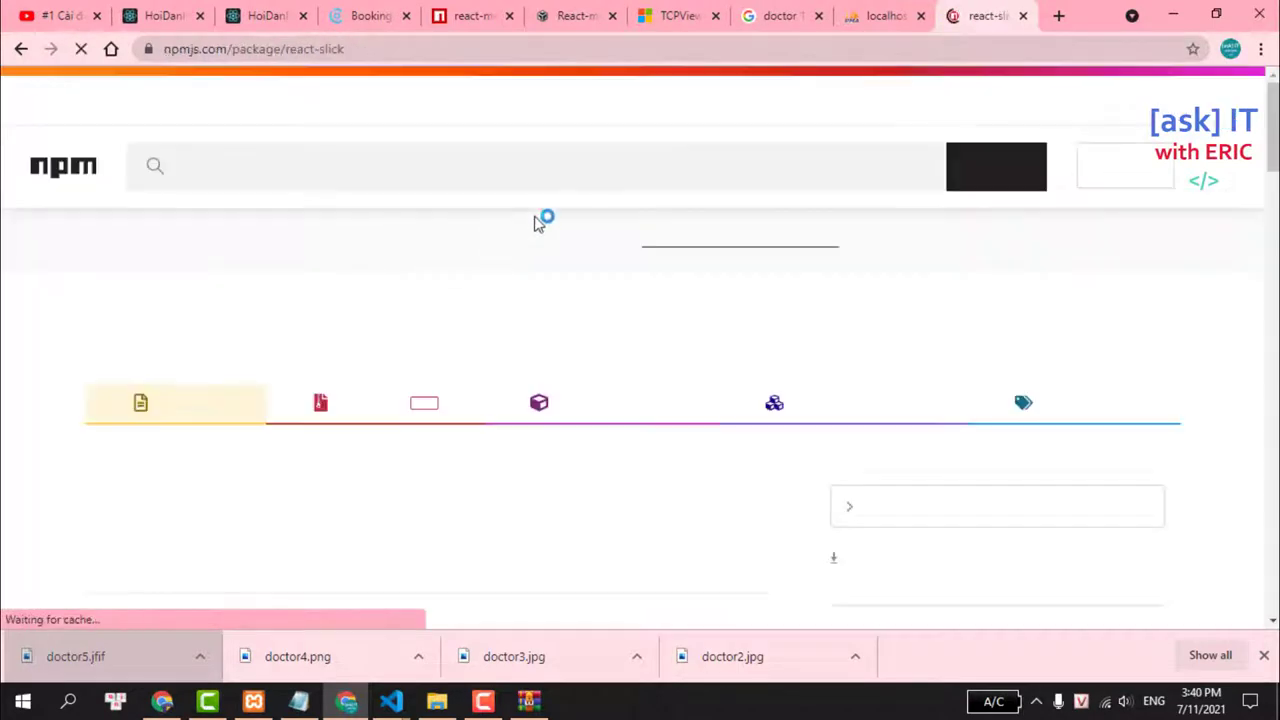
# Select the slick.css import line and scroll down to the SimpleSlider example code.
pyautogui.scroll(-3, 575, 218)
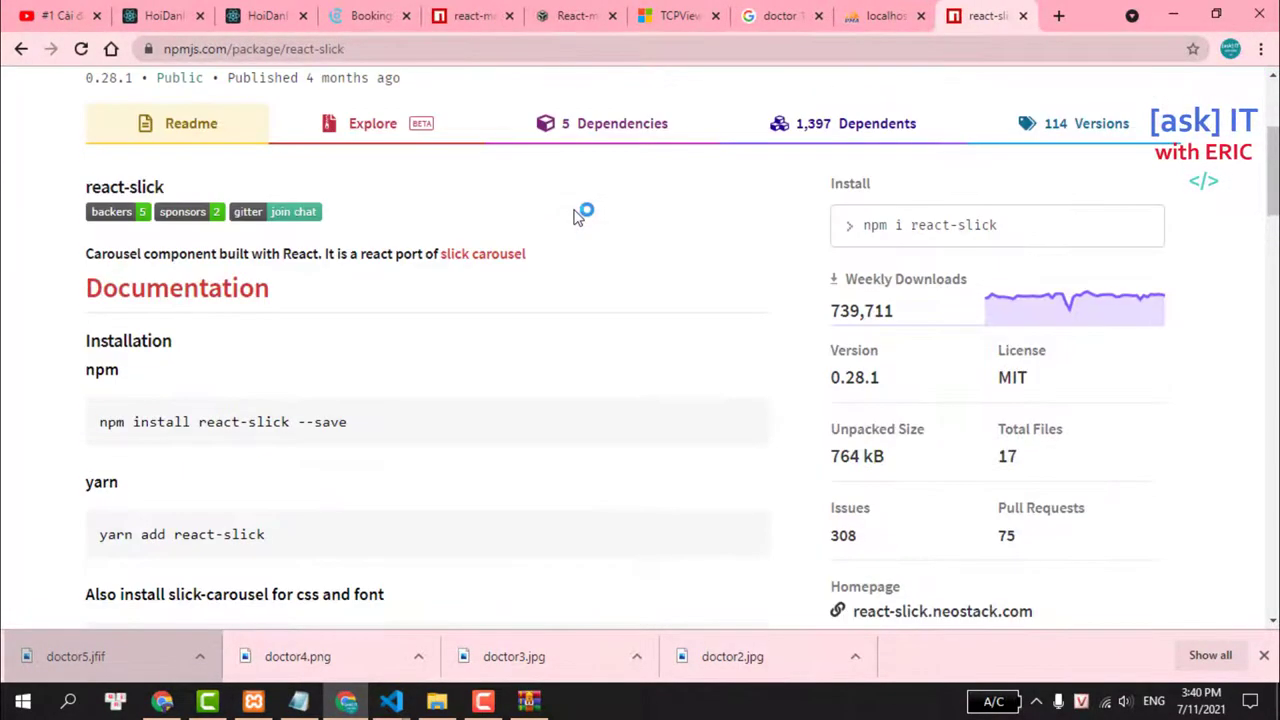
pyautogui.scroll(-2, 575, 218)
pyautogui.scroll(-3, 575, 218)
pyautogui.scroll(-4, 575, 218)
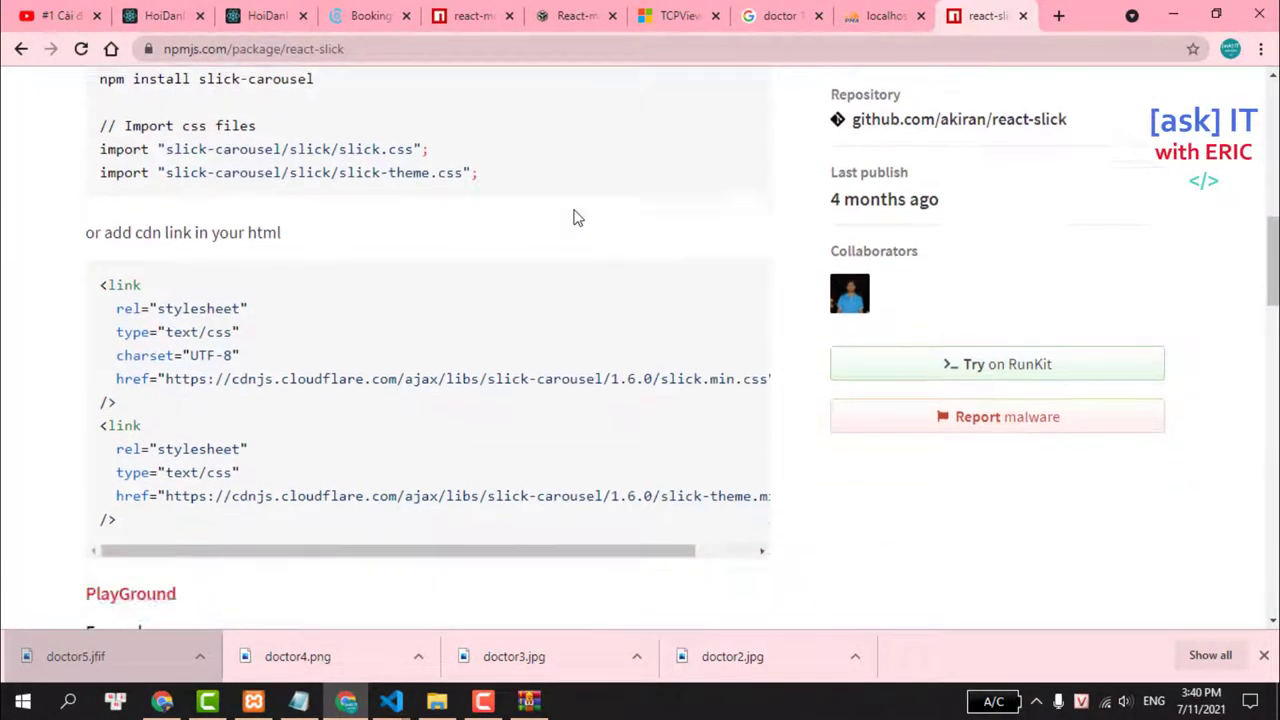
pyautogui.scroll(5, 575, 218)
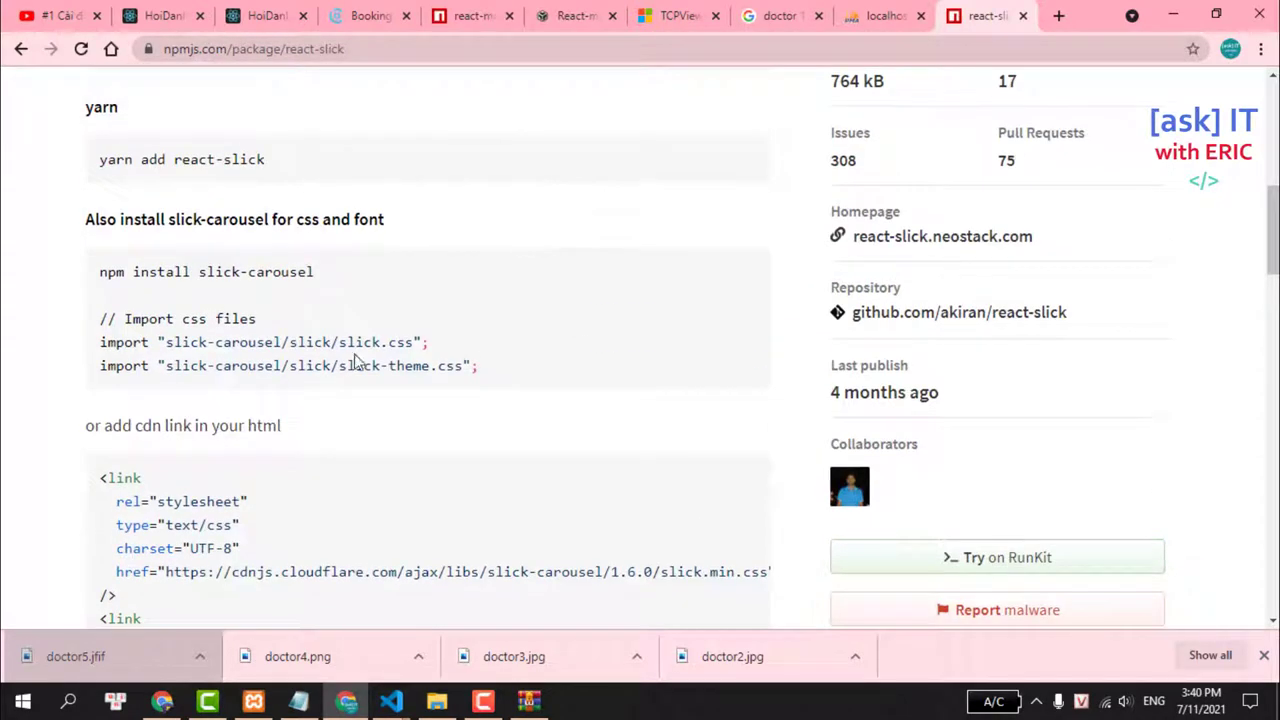
pyautogui.tripleClick(297, 342)
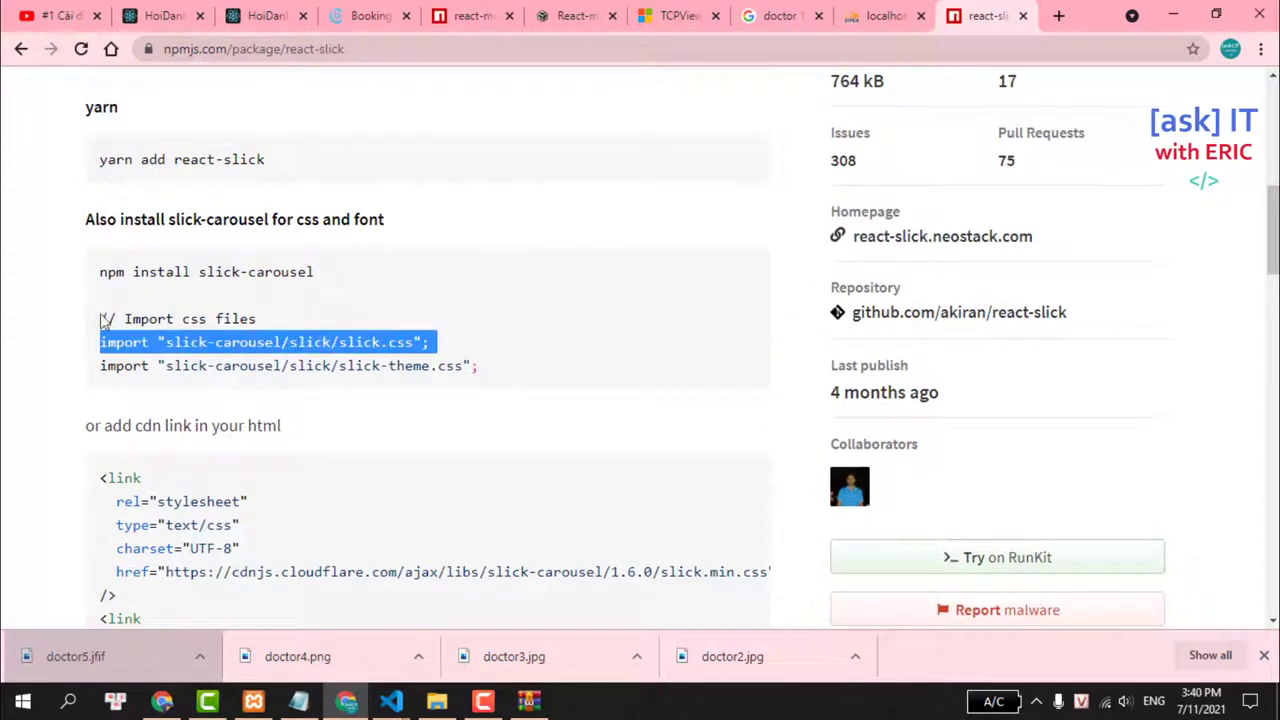
pyautogui.tripleClick(141, 341)
pyautogui.scroll(1, 200, 270)
pyautogui.scroll(-3, 215, 268)
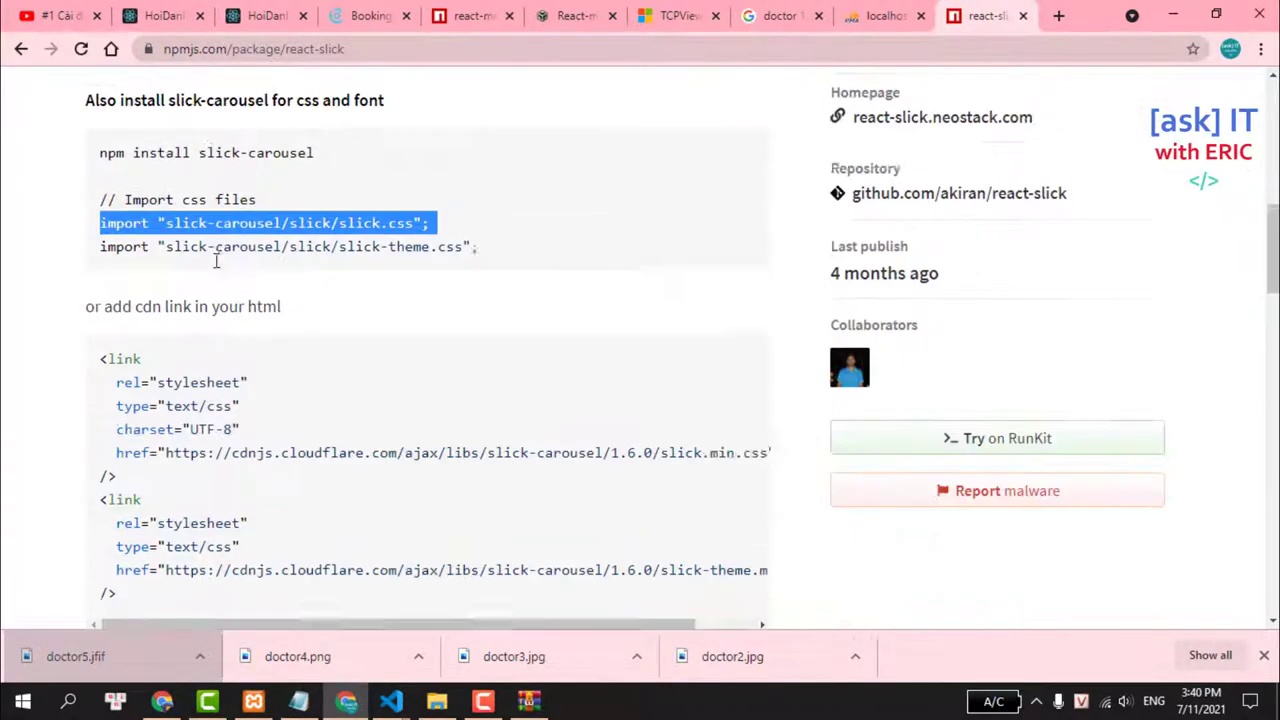
pyautogui.scroll(-6, 218, 268)
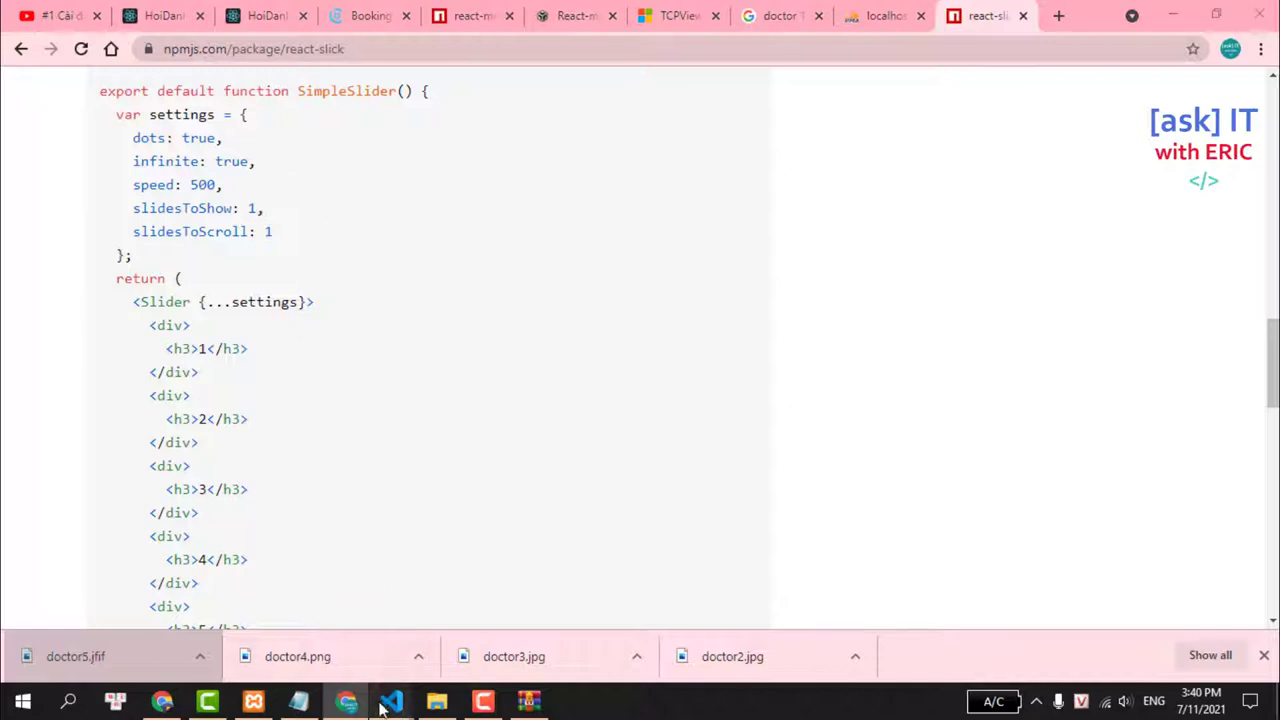
# Open OutStandingDoctor.js, then HomePage.js from the Explorer file tree.
pyautogui.moveTo(391, 700)
pyautogui.click(287, 638)
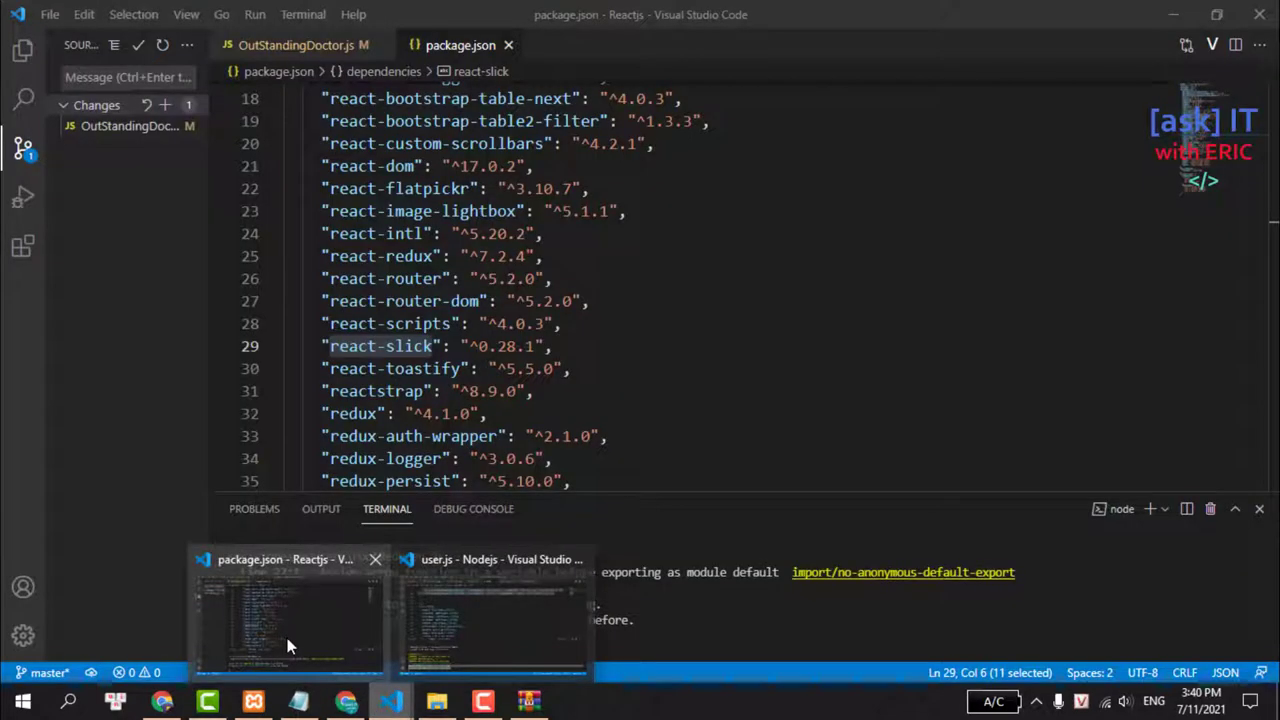
pyautogui.click(290, 45)
pyautogui.click(17, 58)
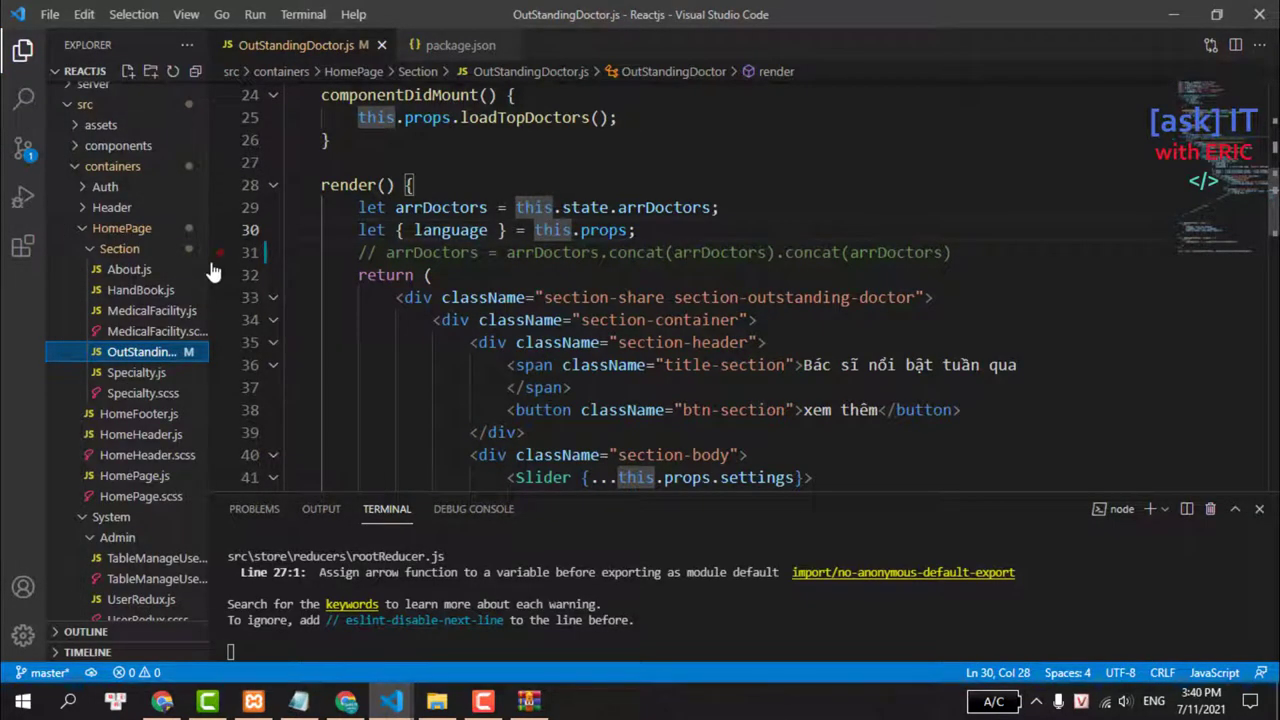
pyautogui.moveTo(208, 261); pyautogui.dragTo(279, 262)
pyautogui.scroll(-2, 700, 300)
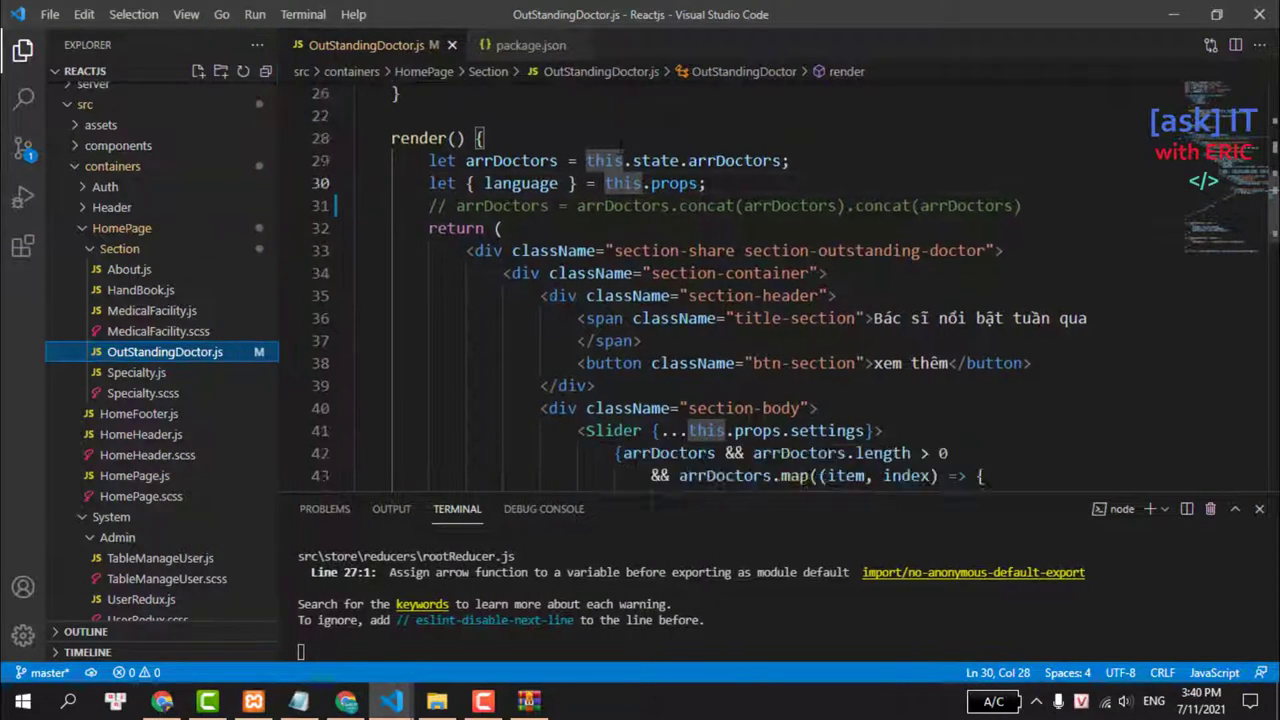
pyautogui.scroll(-2, 610, 243)
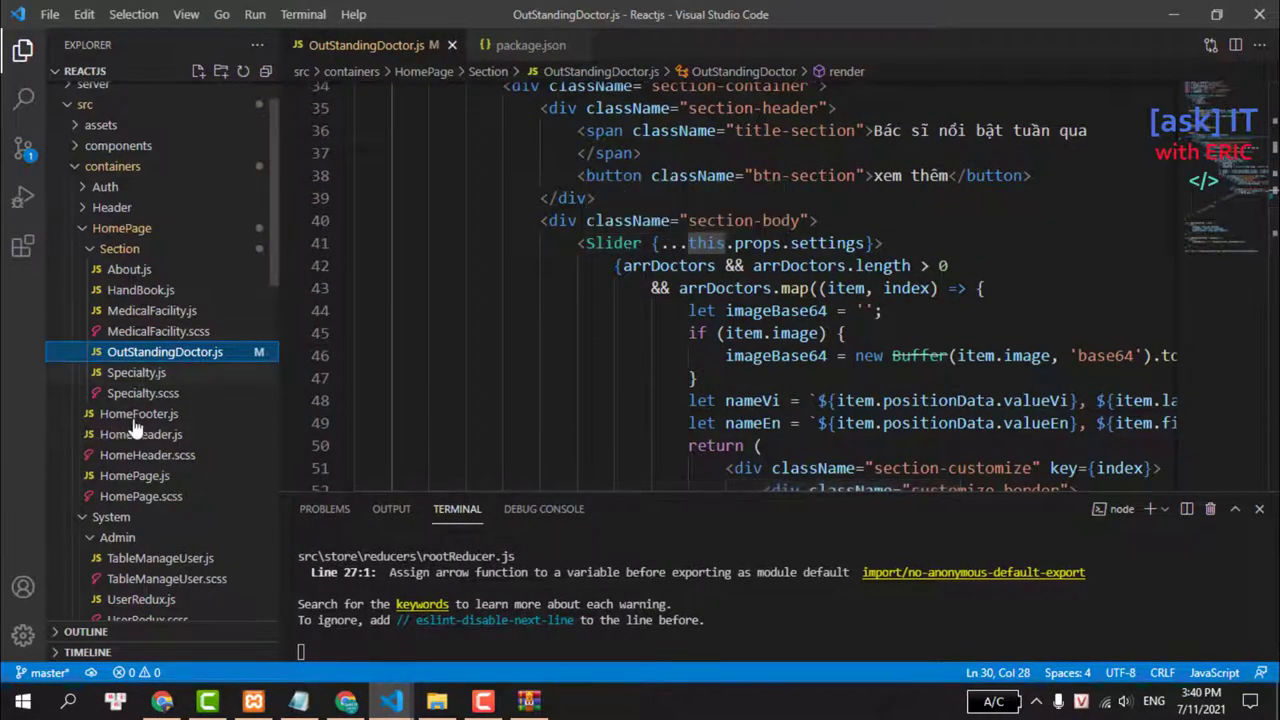
pyautogui.click(133, 476)
# Change infinite from true to false on line 20 of HomePage.js and save it.
pyautogui.scroll(7, 700, 290)
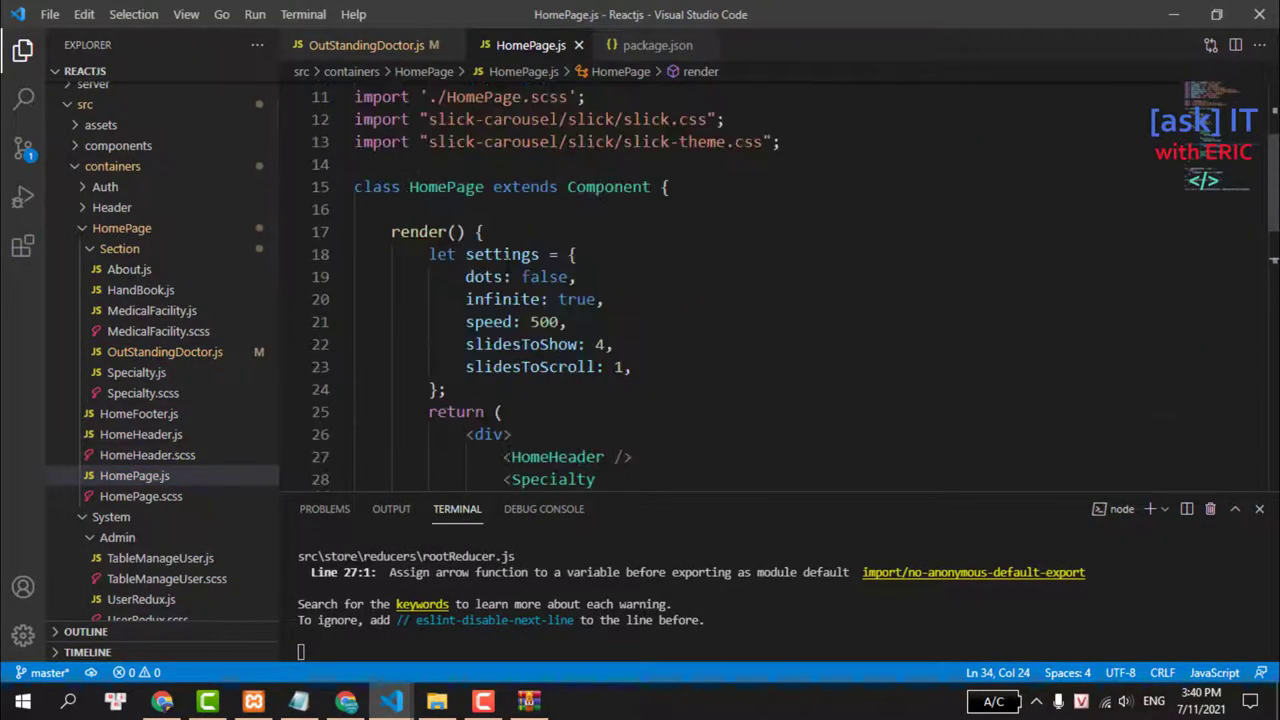
pyautogui.doubleClick(583, 299)
pyautogui.write('false')
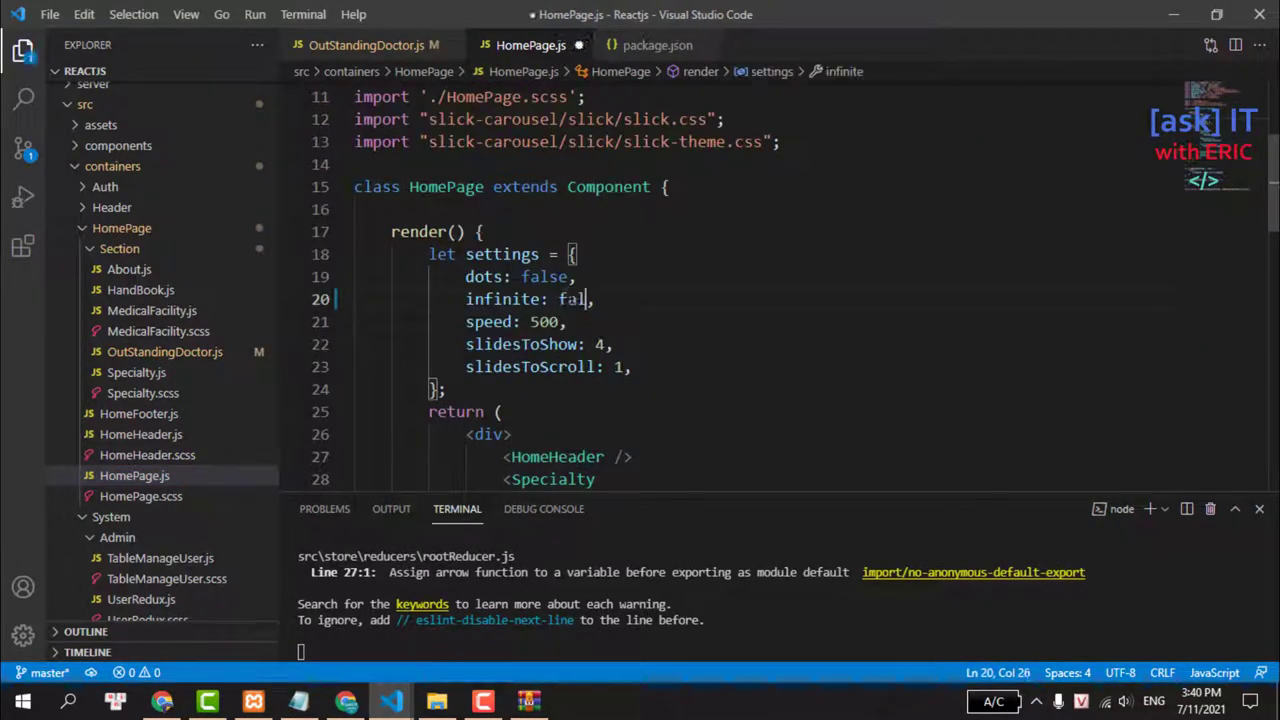
pyautogui.hotkey('ctrl', 's')
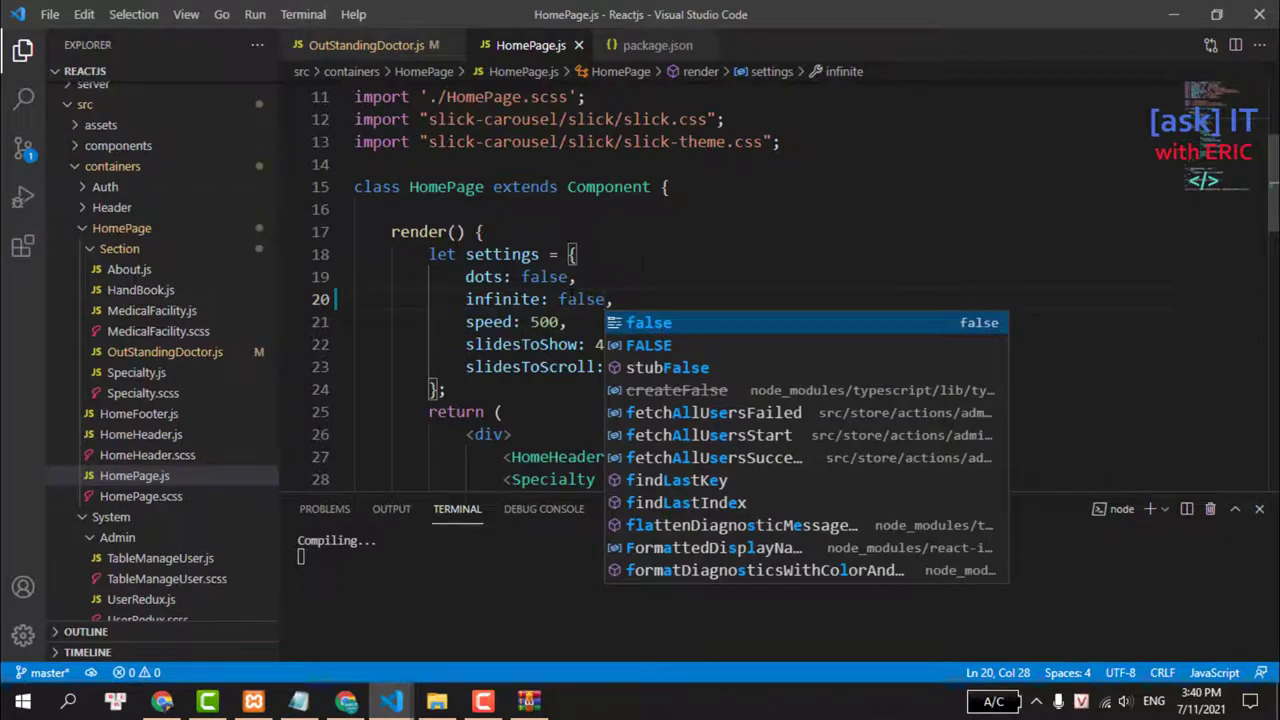
pyautogui.click(578, 254)
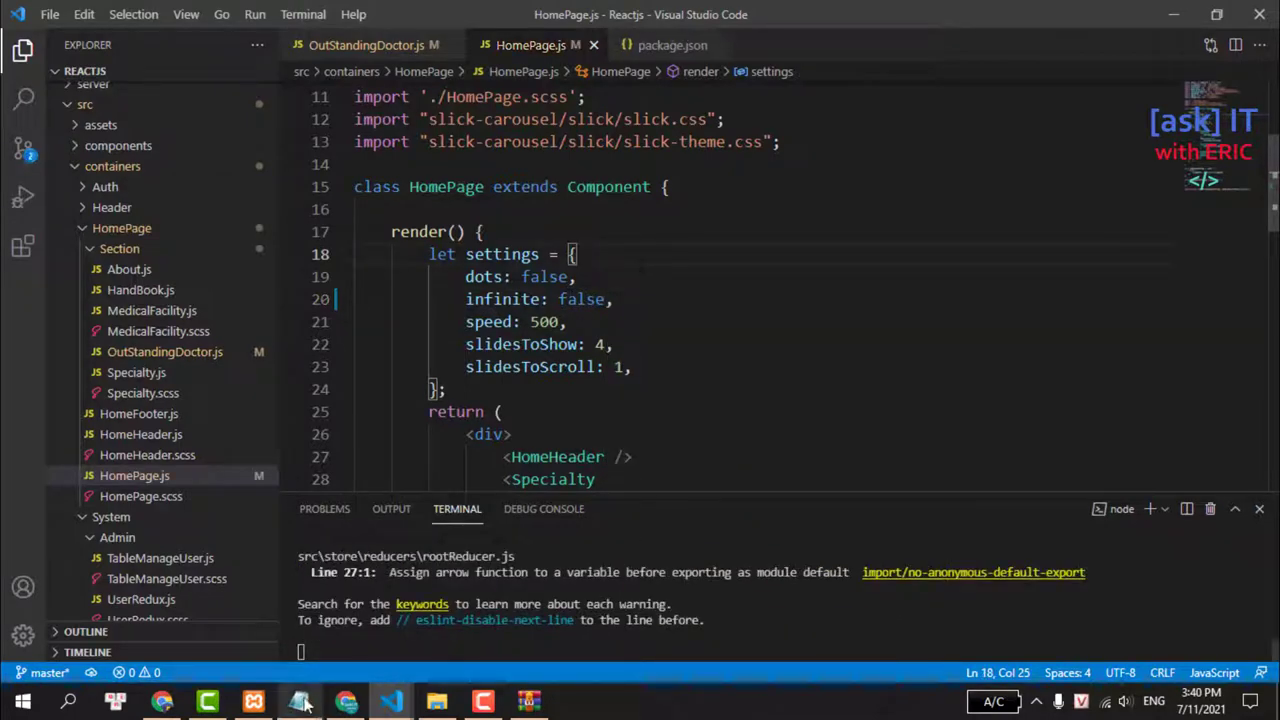
pyautogui.click(346, 701)
pyautogui.click(160, 15)
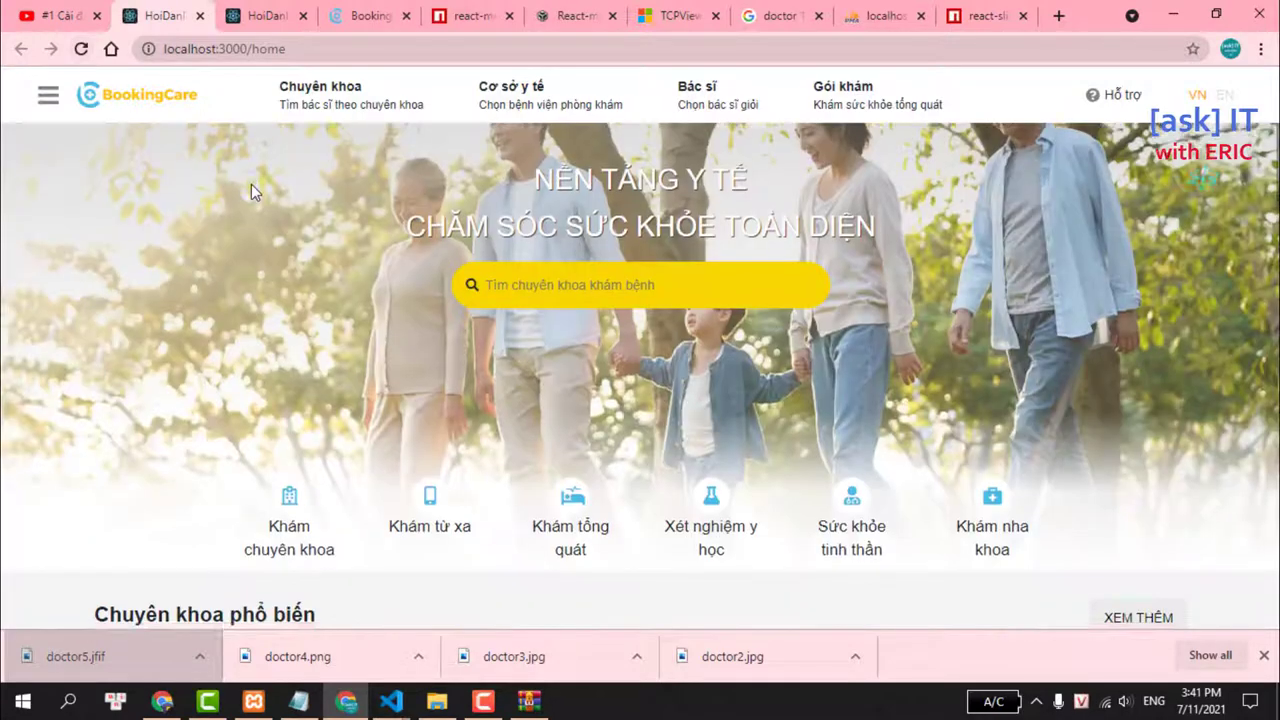
# Click the doctor carousel's left and right arrows repeatedly to confirm it halts at both ends.
pyautogui.scroll(-8, 251, 184)
pyautogui.scroll(-3, 251, 184)
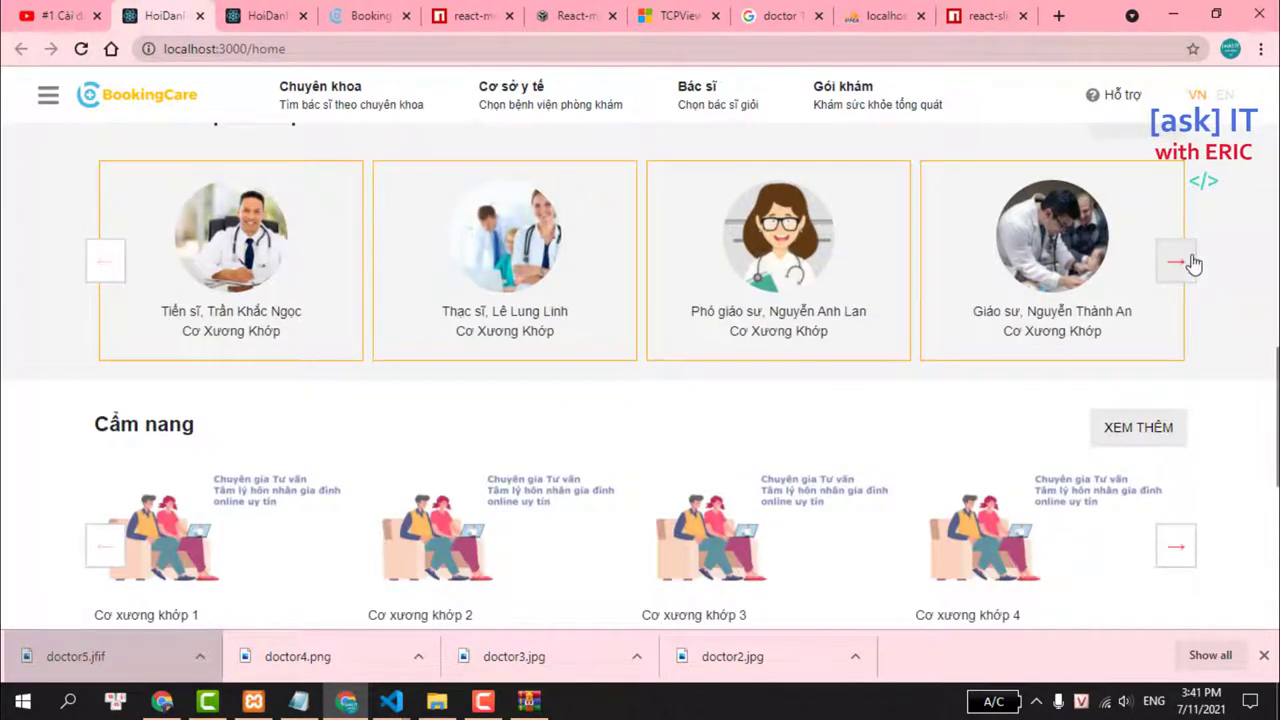
pyautogui.click(1178, 262)
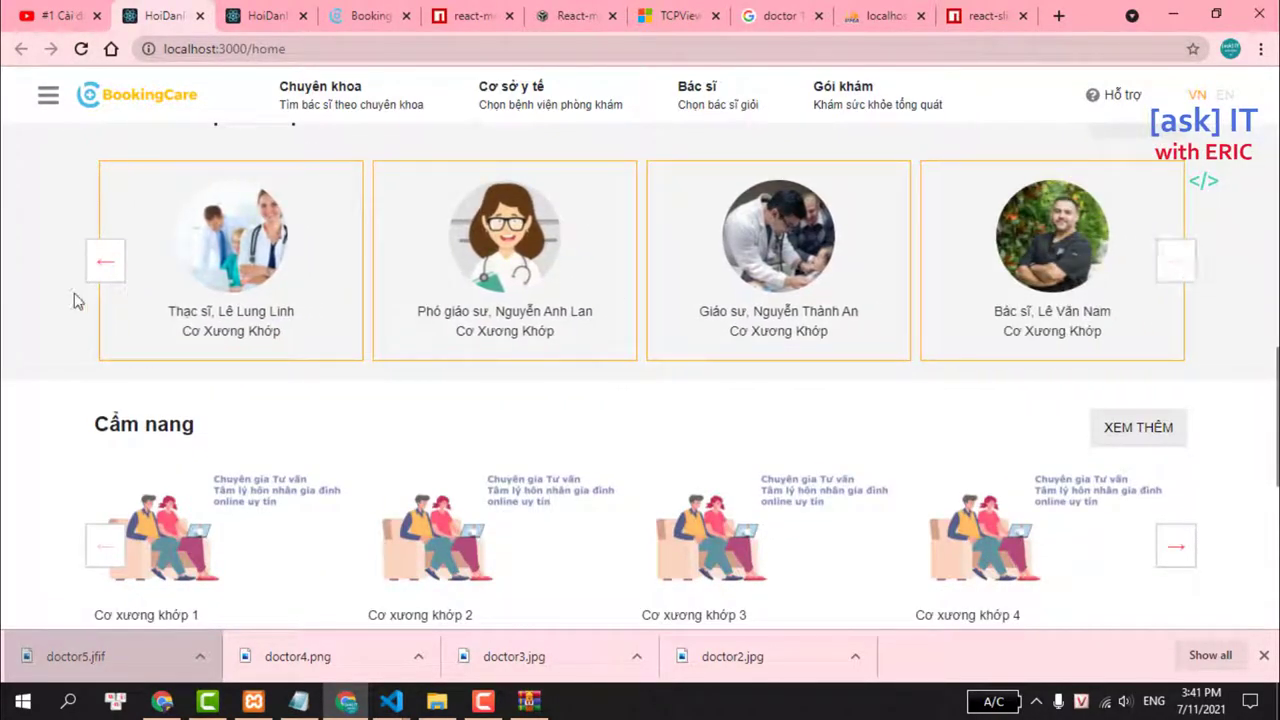
pyautogui.click(108, 268)
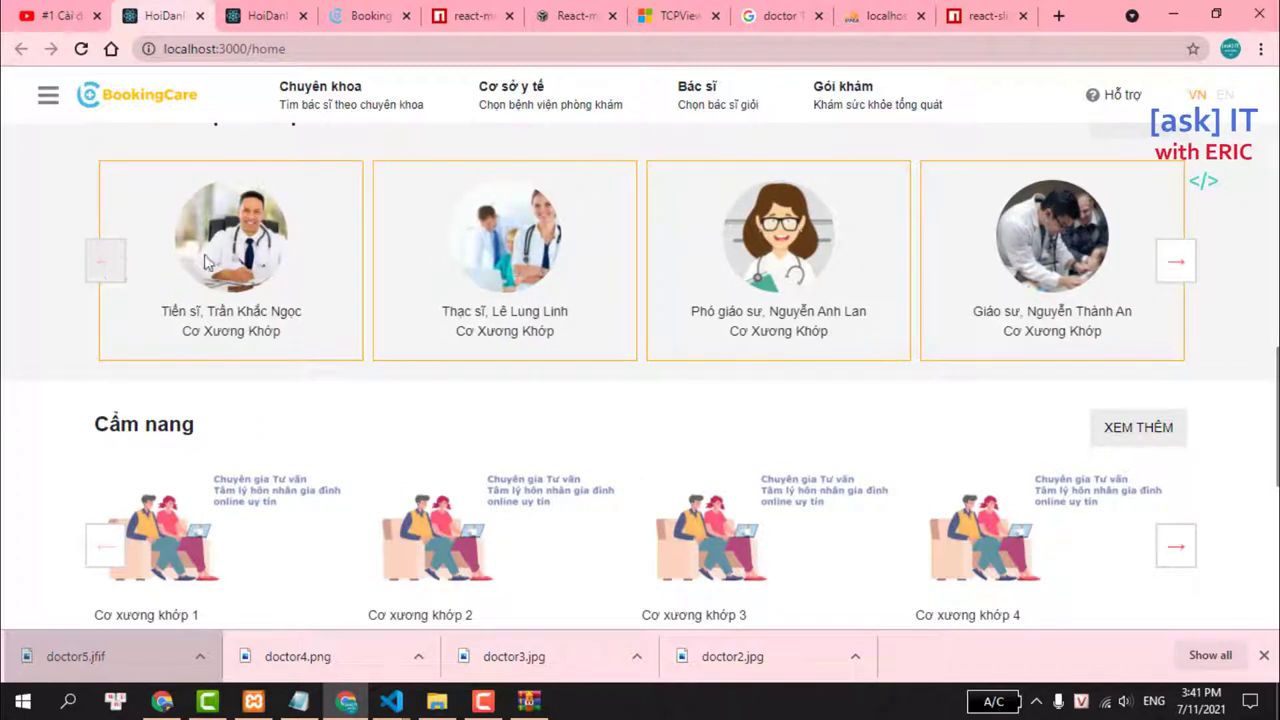
pyautogui.click(1177, 263)
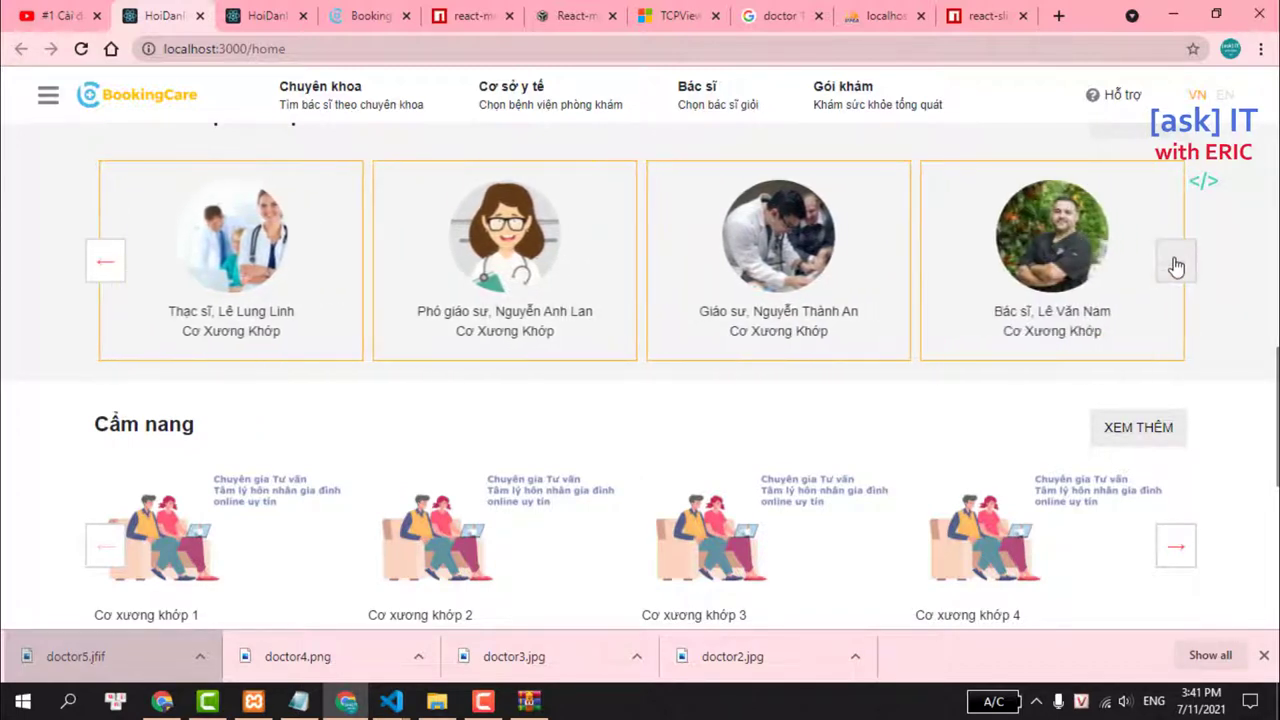
pyautogui.click(92, 262)
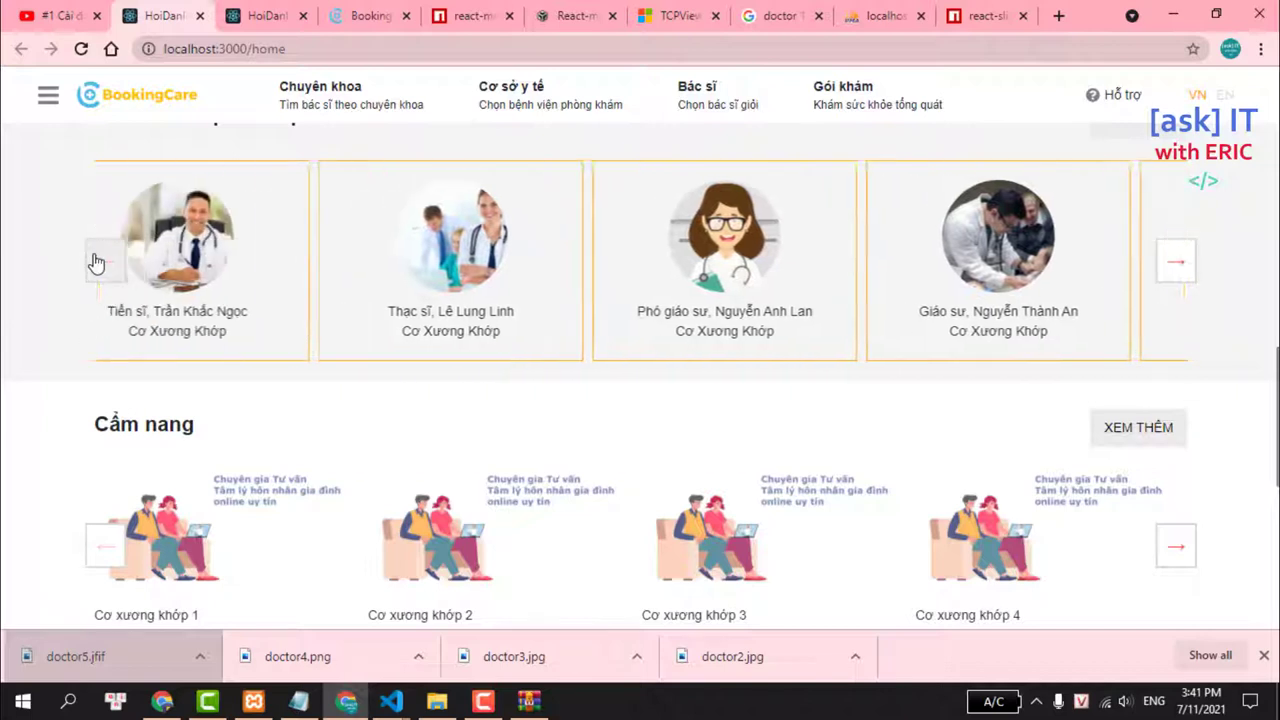
pyautogui.click(1172, 263)
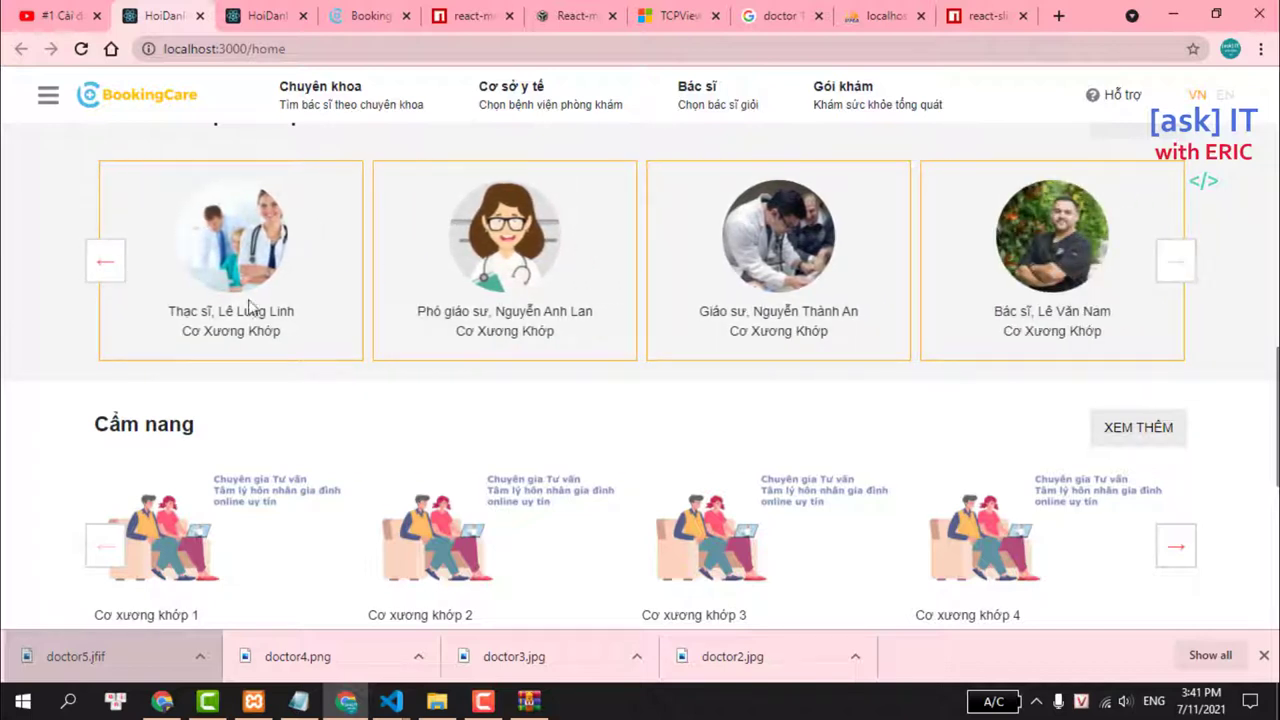
pyautogui.click(102, 266)
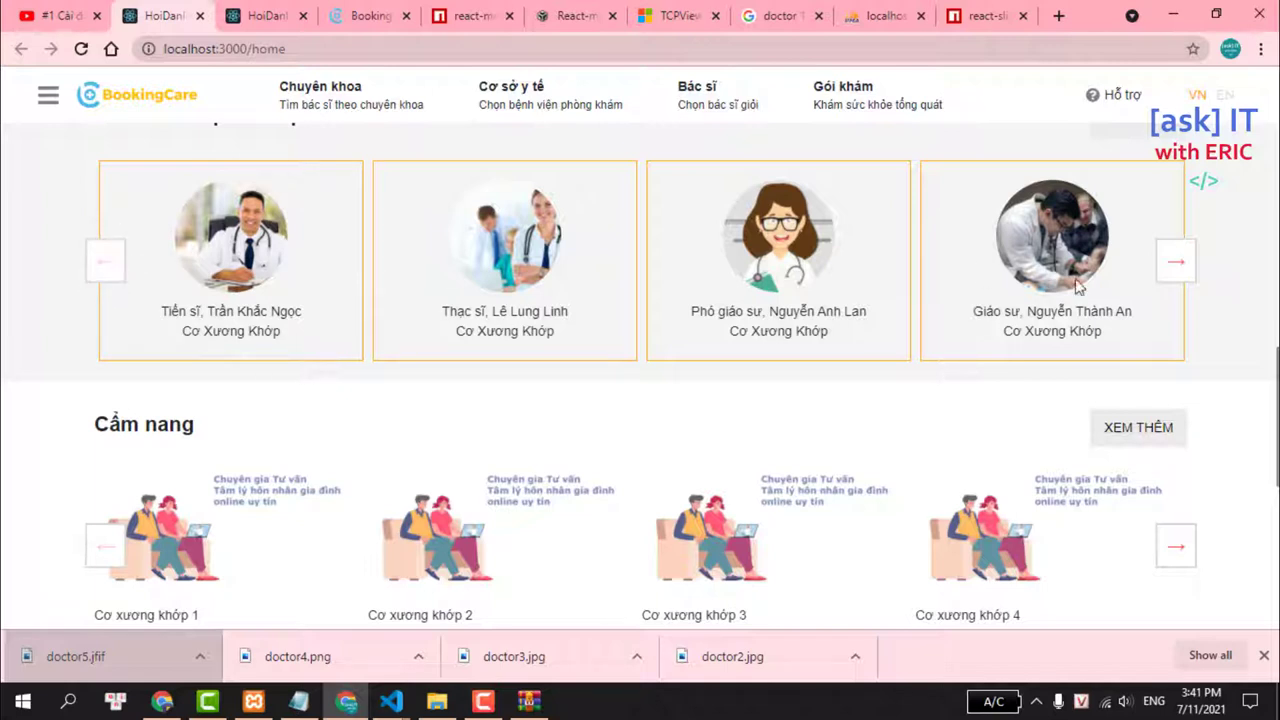
pyautogui.click(1174, 262)
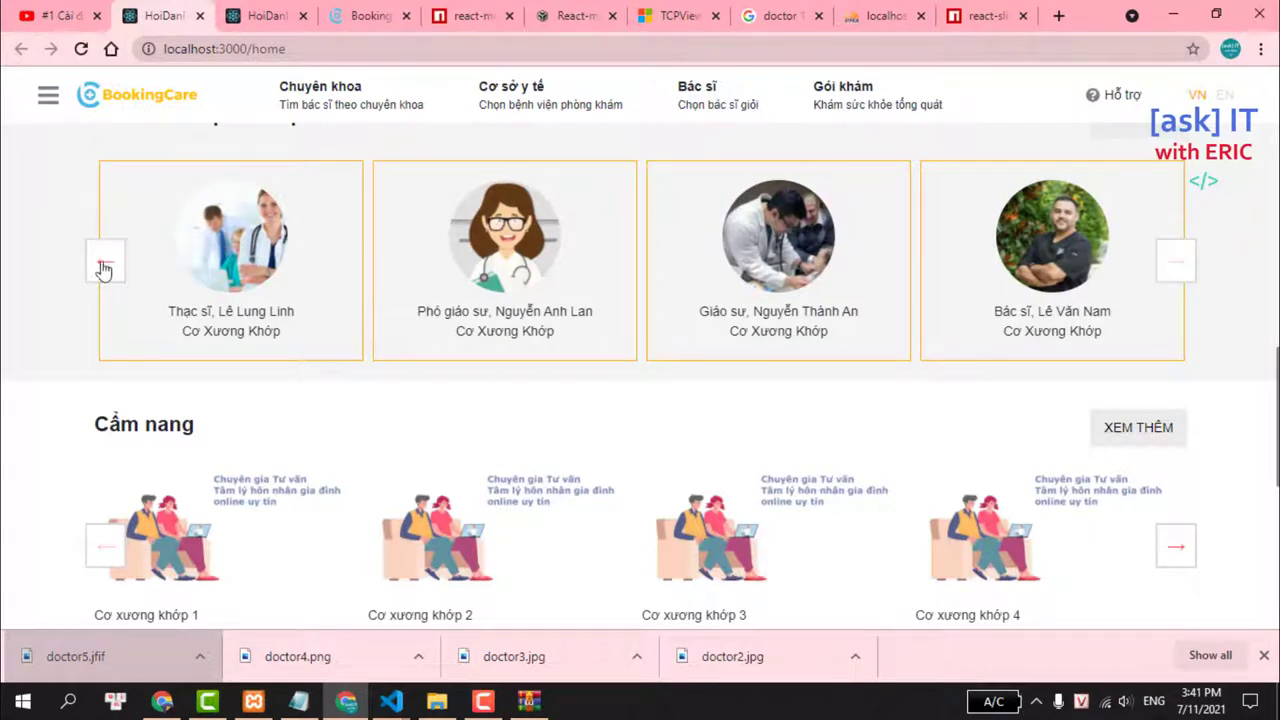
pyautogui.click(103, 268)
pyautogui.click(1174, 262)
pyautogui.click(104, 262)
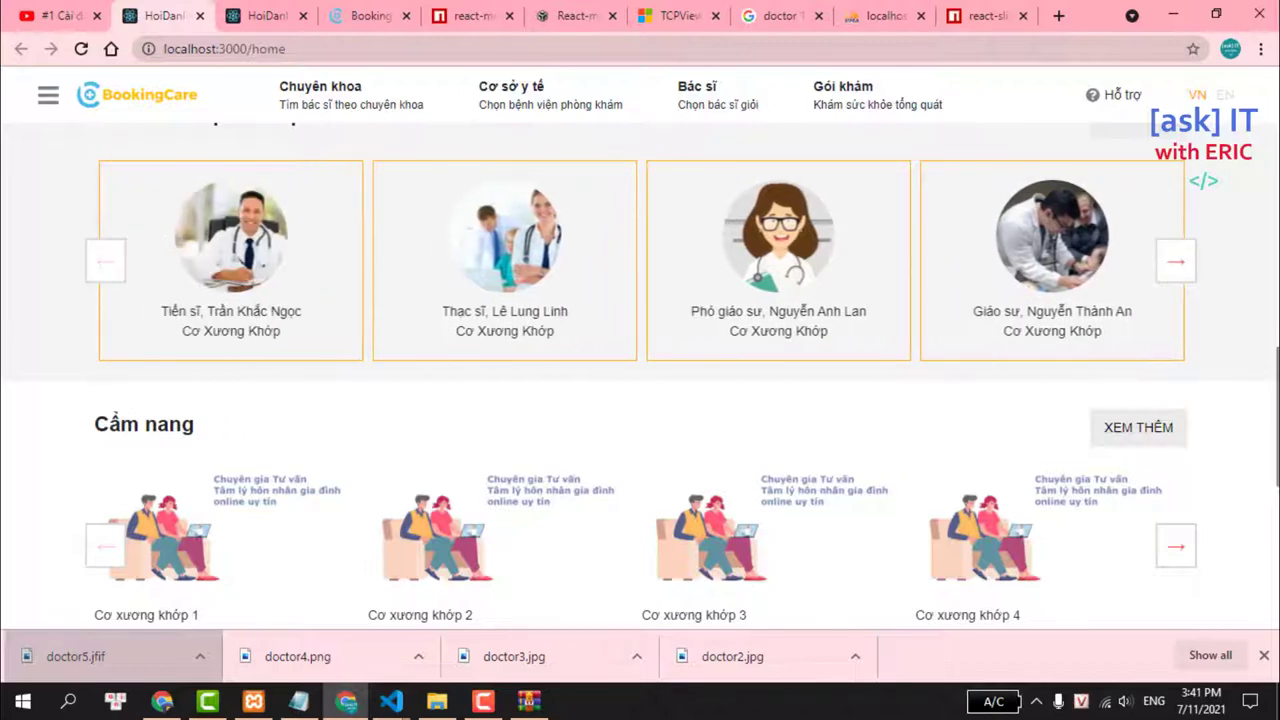
pyautogui.click(808, 15)
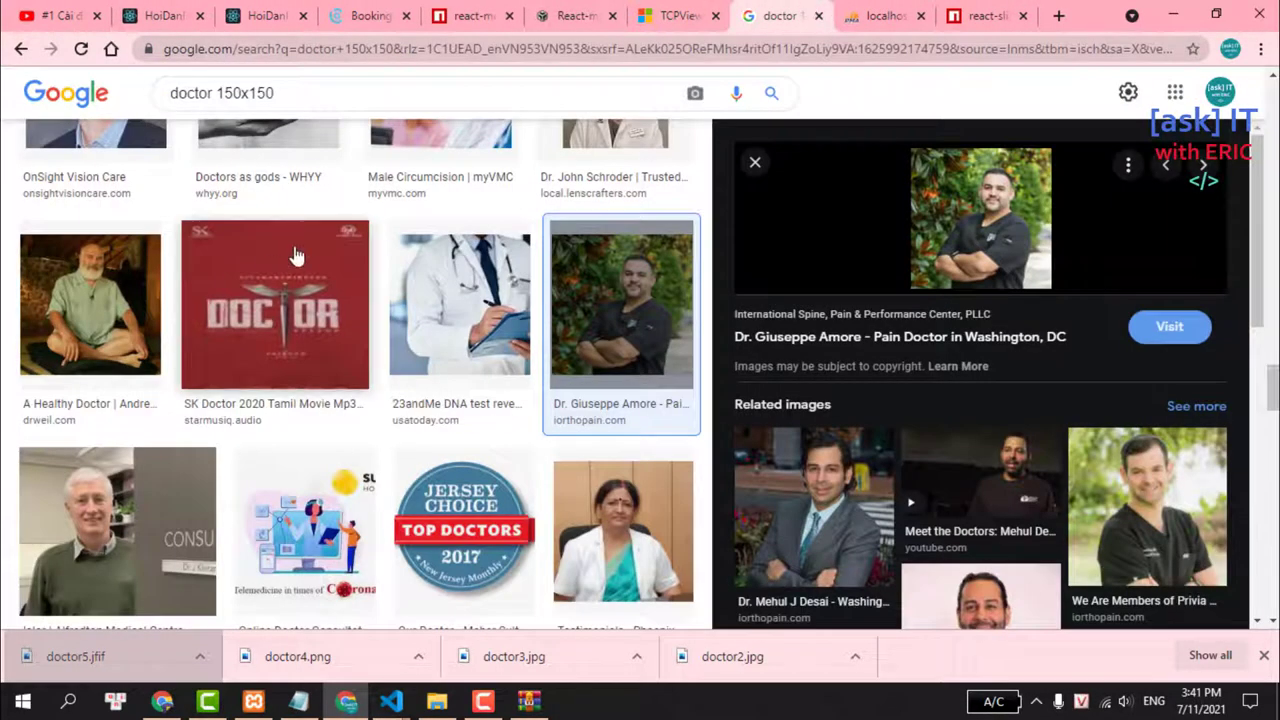
# Save the Meet Our Doctor photo from Google Images to the Desktop as doctor6.
pyautogui.scroll(-7, 296, 257)
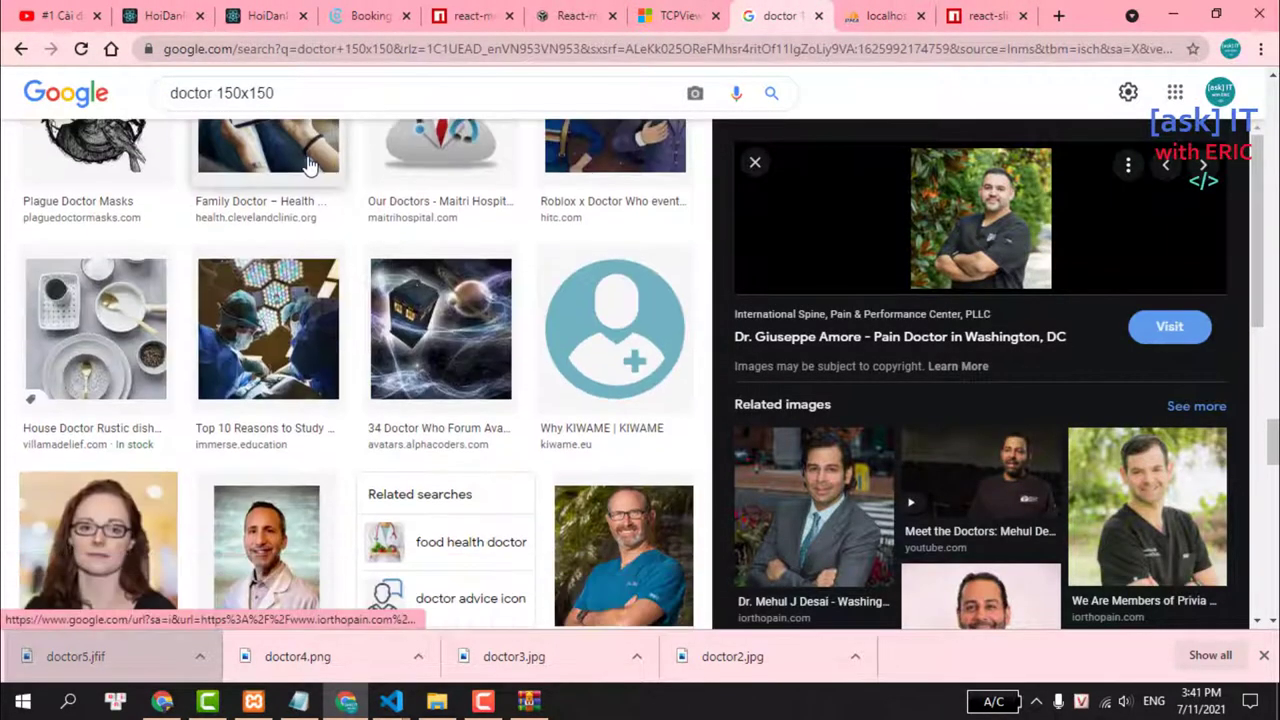
pyautogui.scroll(-2, 310, 167)
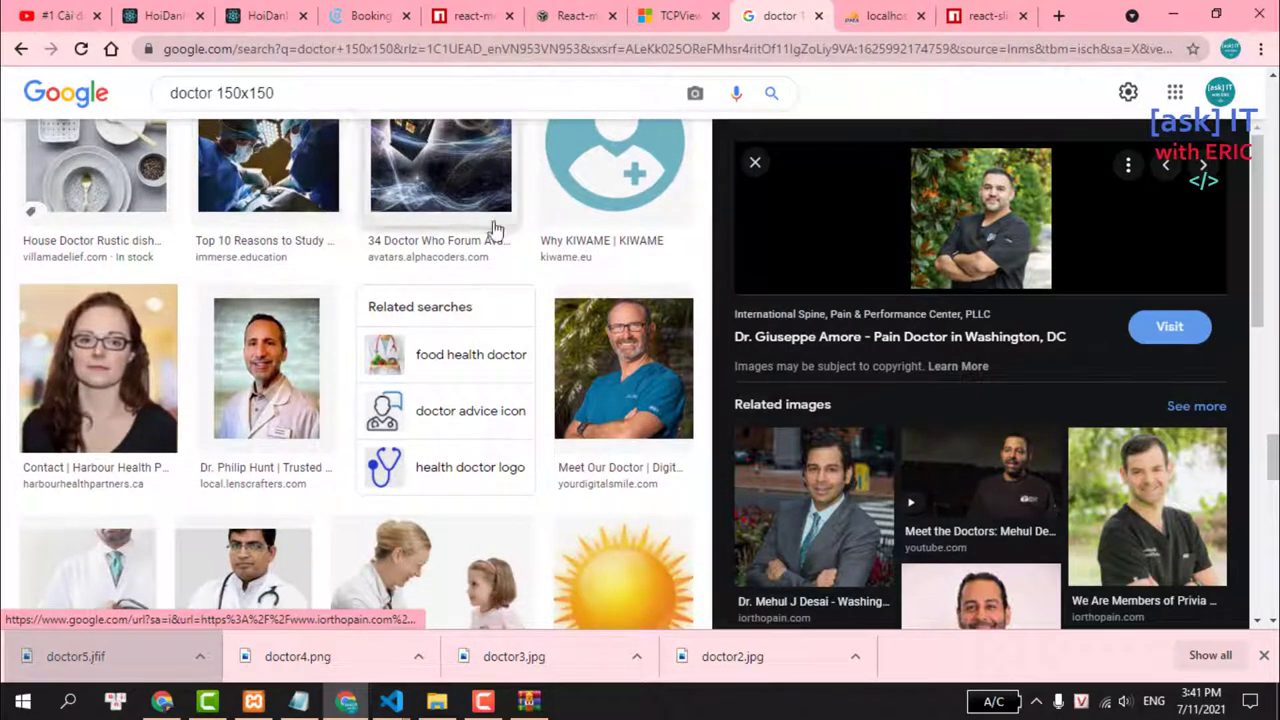
pyautogui.click(630, 360)
pyautogui.rightClick(996, 164)
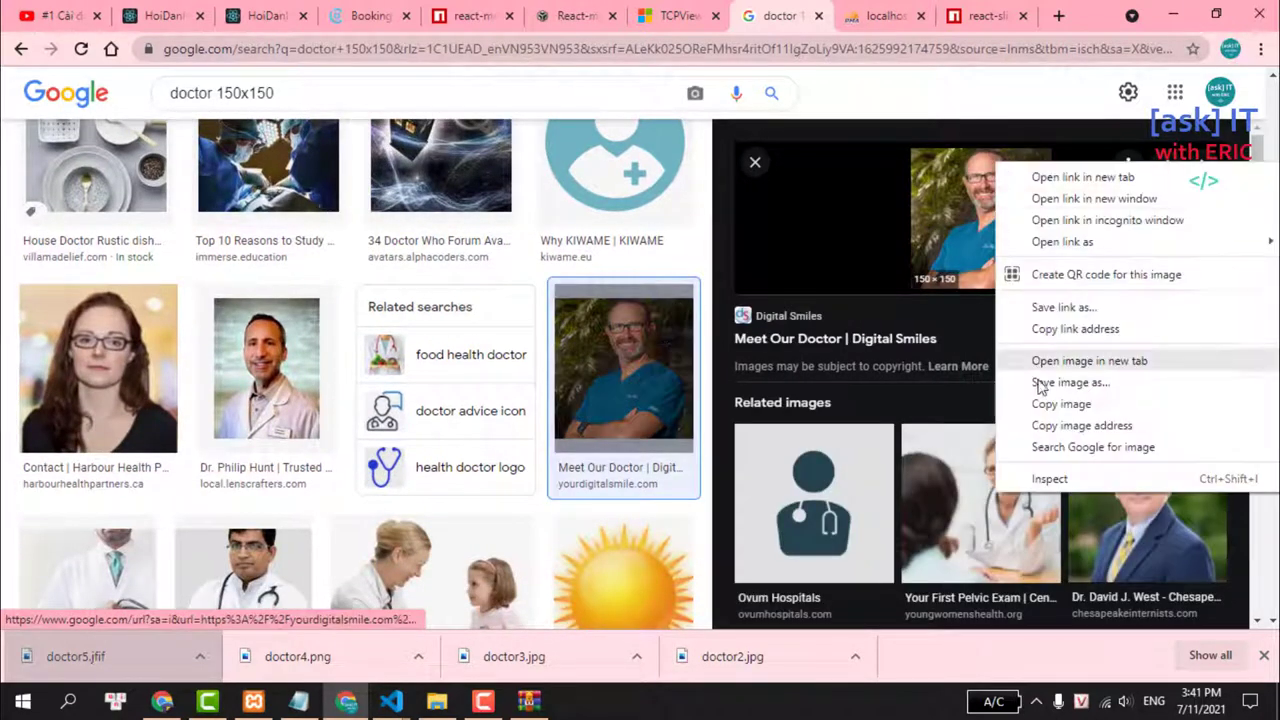
pyautogui.click(1041, 384)
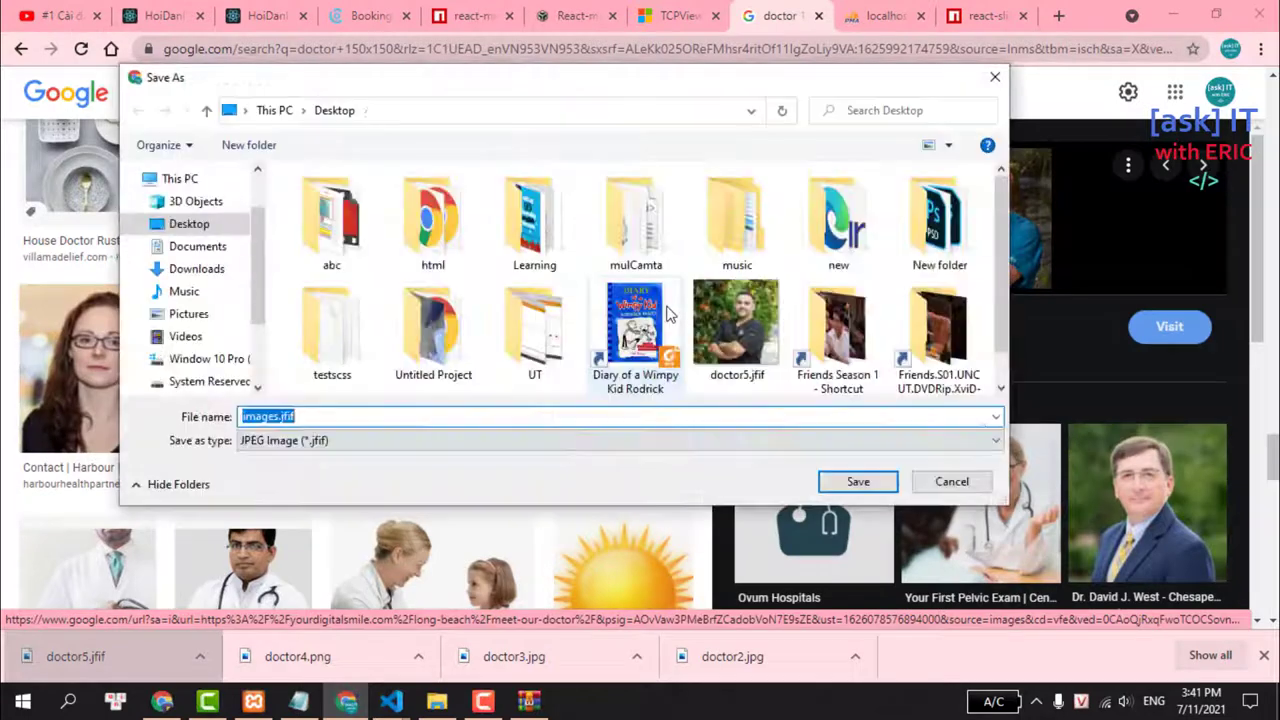
pyautogui.write('doct')
pyautogui.press('BackSpace')
pyautogui.press('BackSpace')
pyautogui.press('BackSpace')
pyautogui.write('octor6')
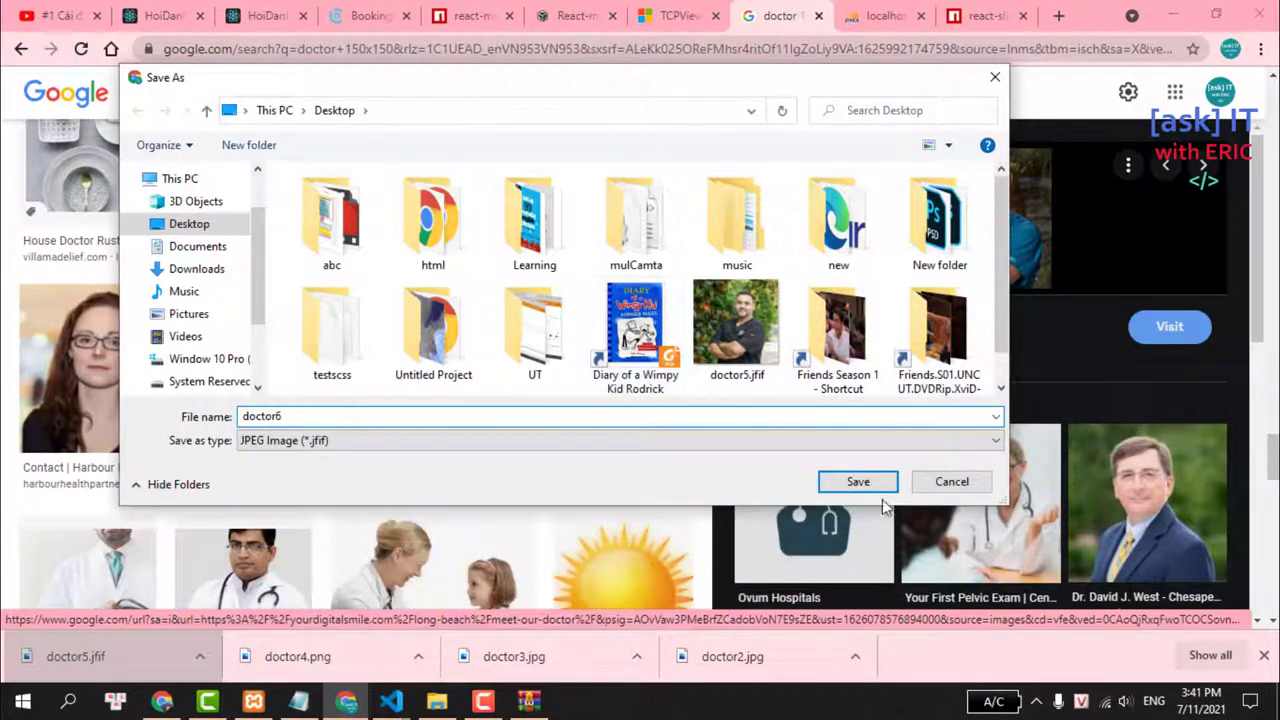
pyautogui.click(836, 482)
# Save the Vinayak Hospital doctor photo to the Desktop as doctor7.
pyautogui.scroll(-2, 350, 317)
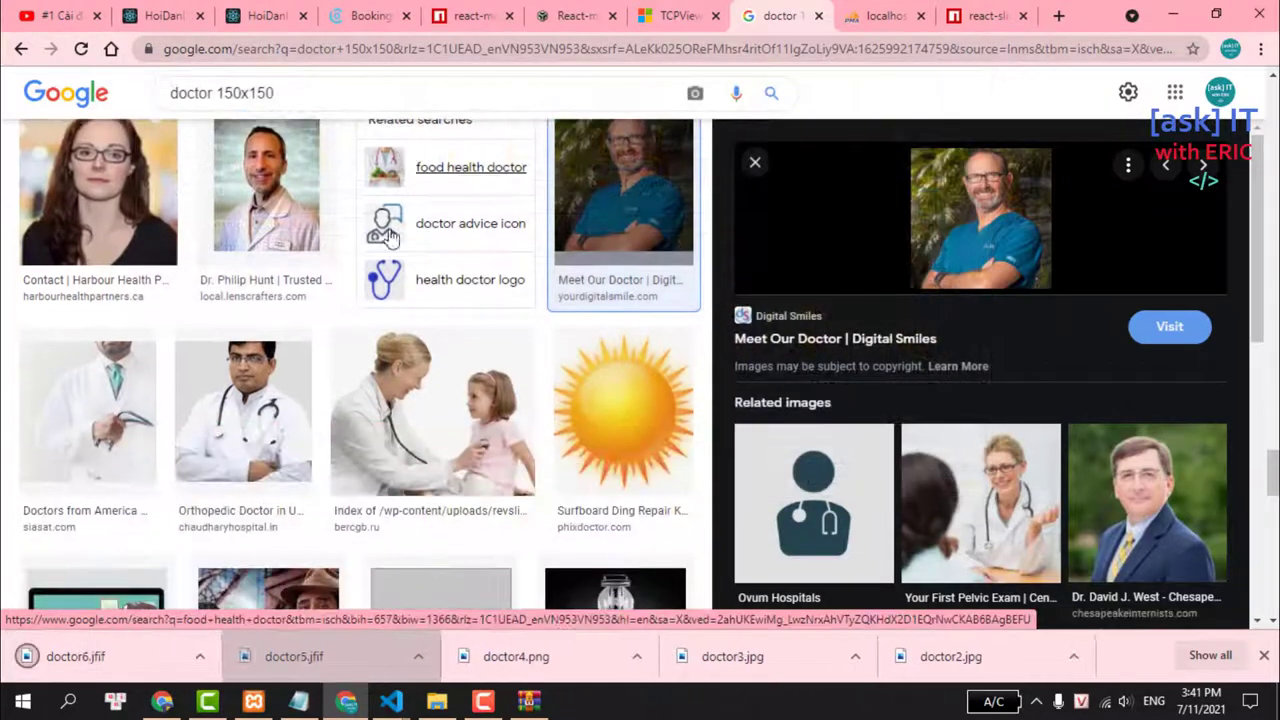
pyautogui.click(251, 242)
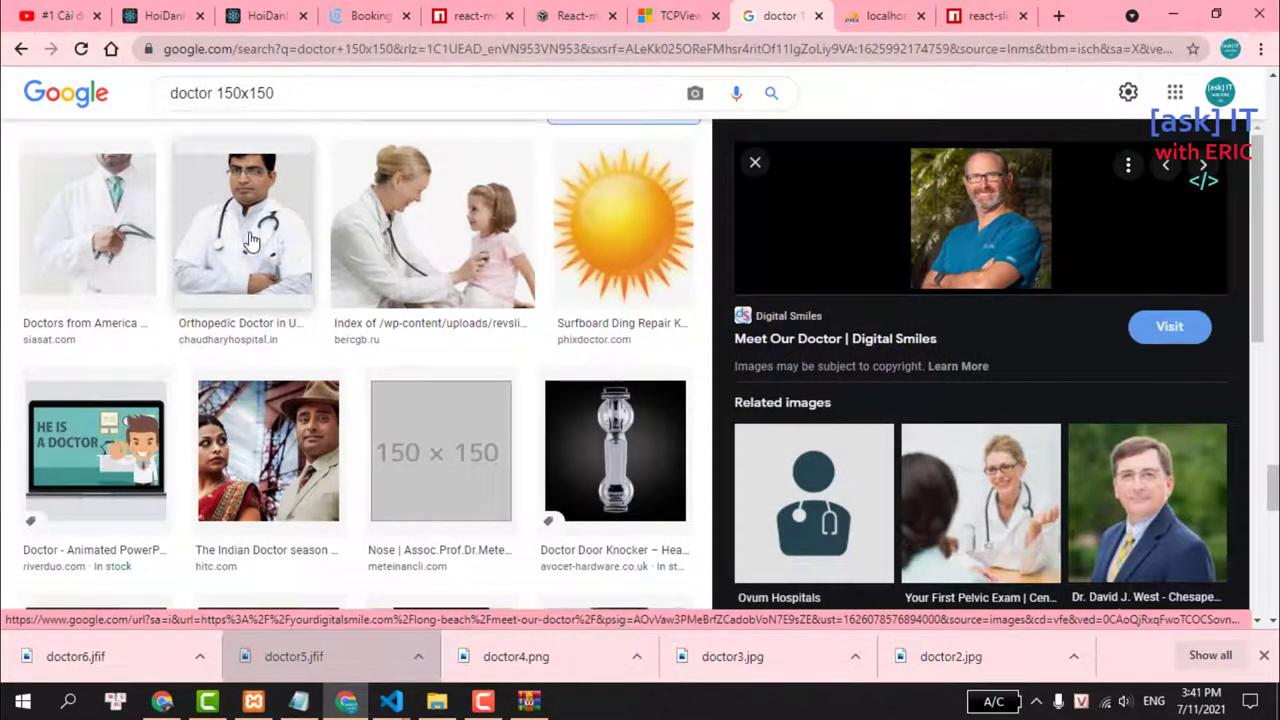
pyautogui.scroll(-4, 251, 242)
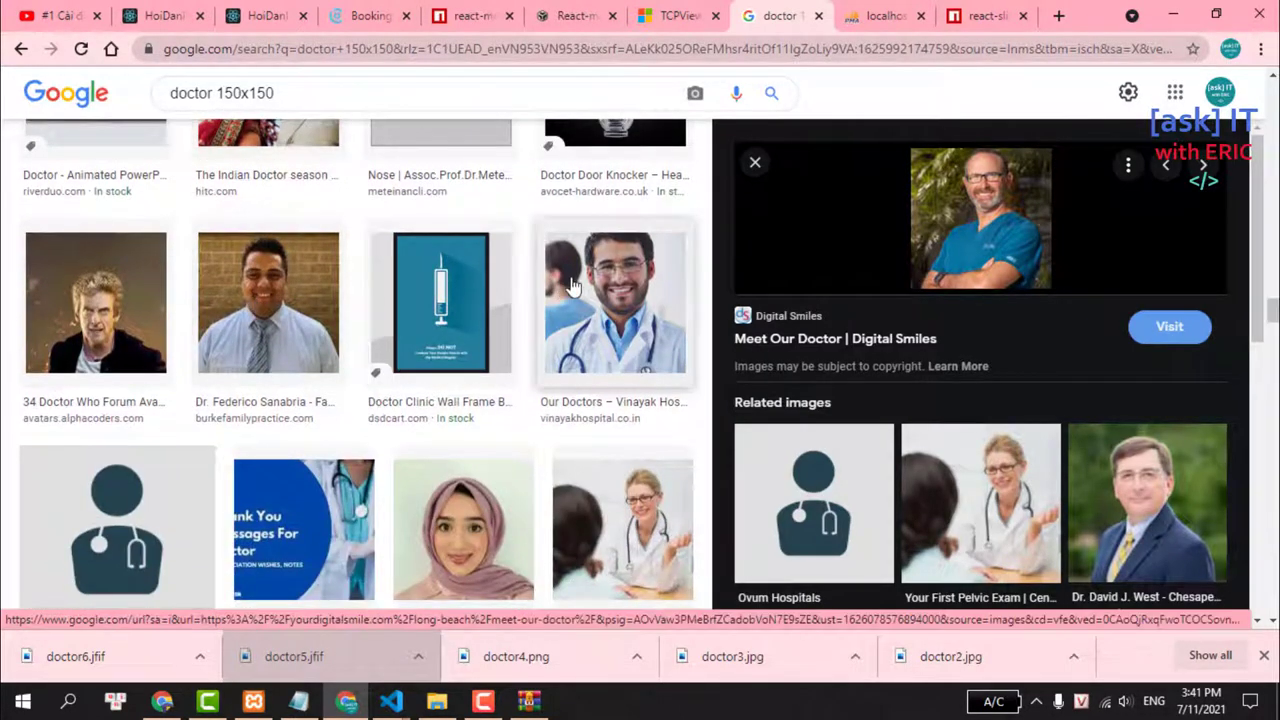
pyautogui.click(569, 290)
pyautogui.rightClick(1015, 212)
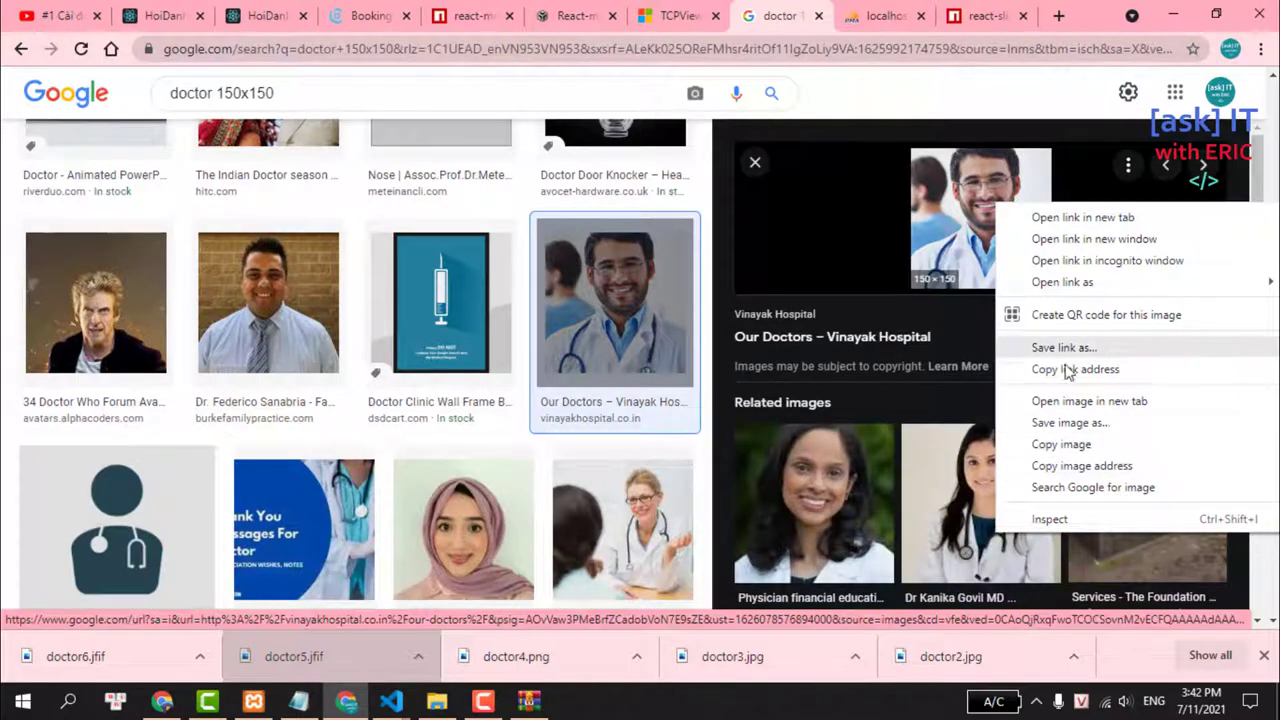
pyautogui.click(1066, 433)
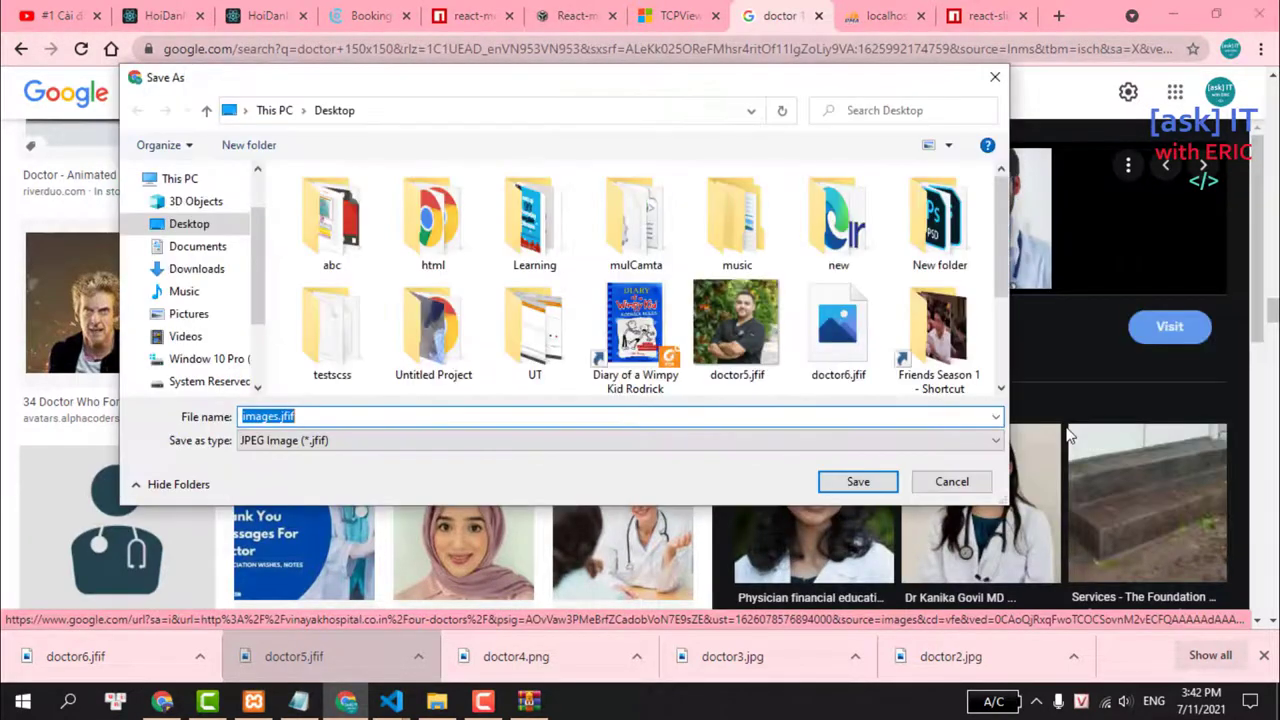
pyautogui.write('docto')
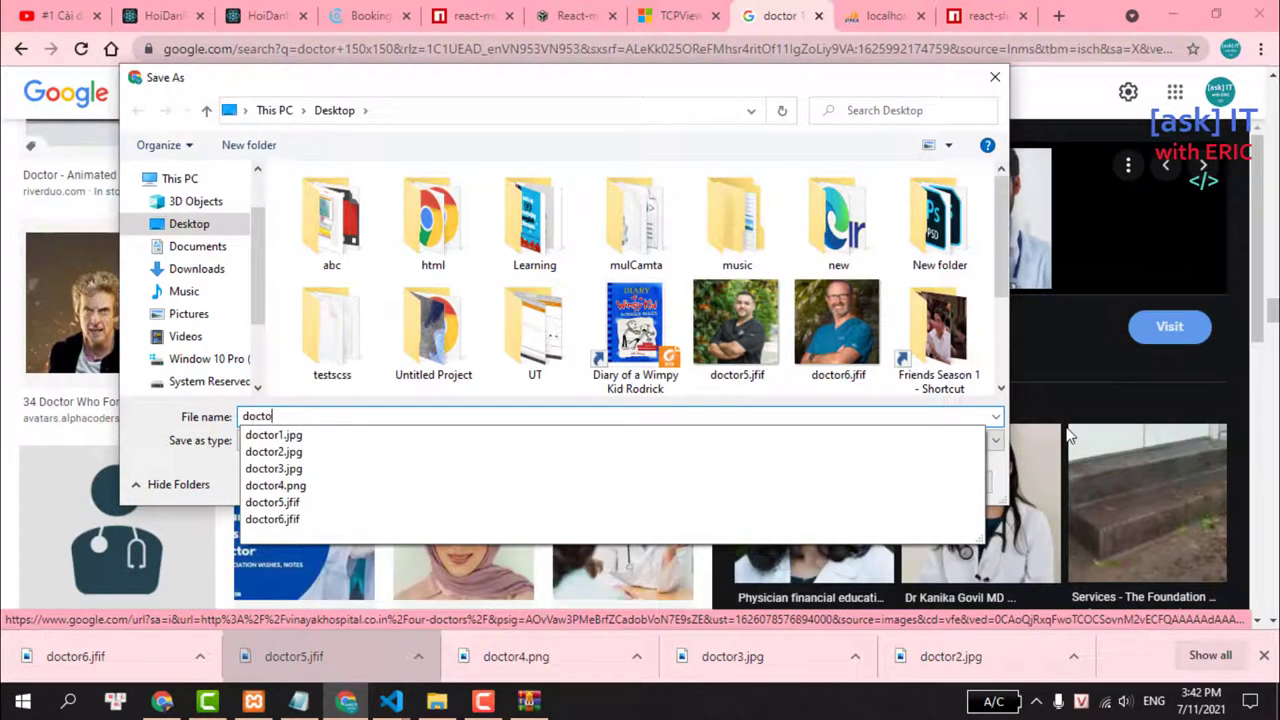
pyautogui.write('r7')
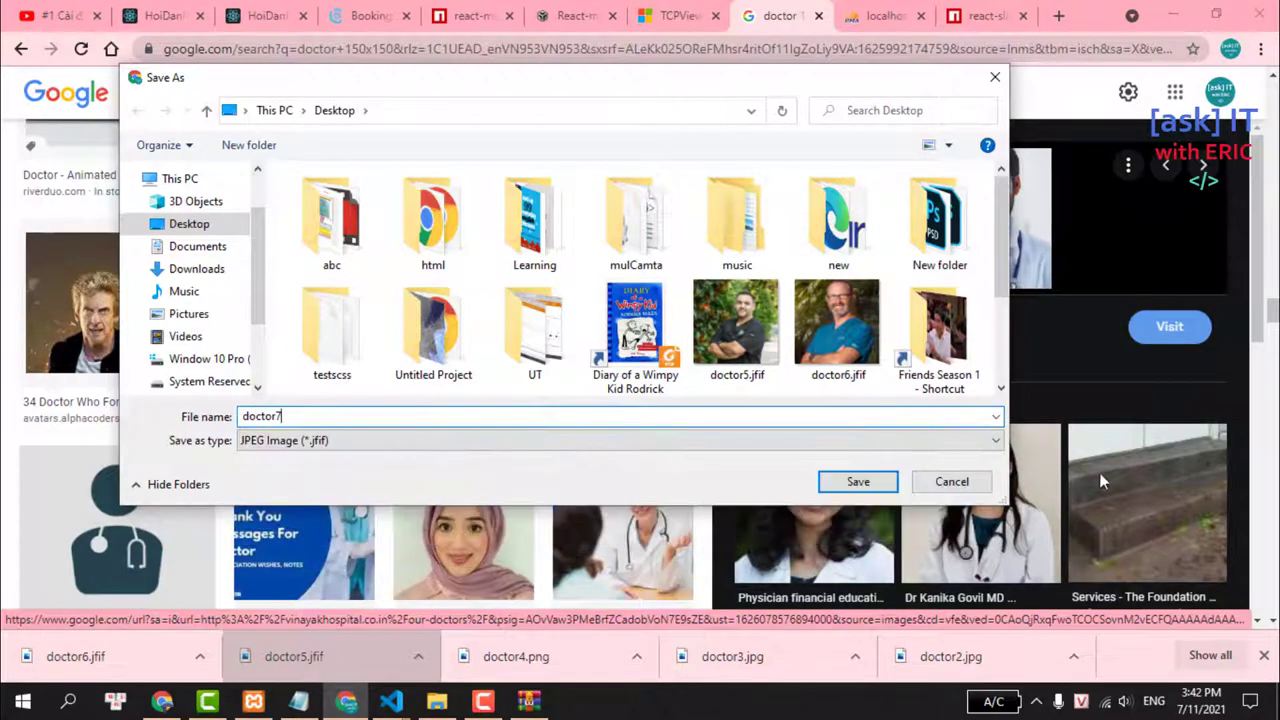
pyautogui.click(880, 483)
# Save the female doctor portrait from the bottom row as doctor8.
pyautogui.scroll(-1, 455, 226)
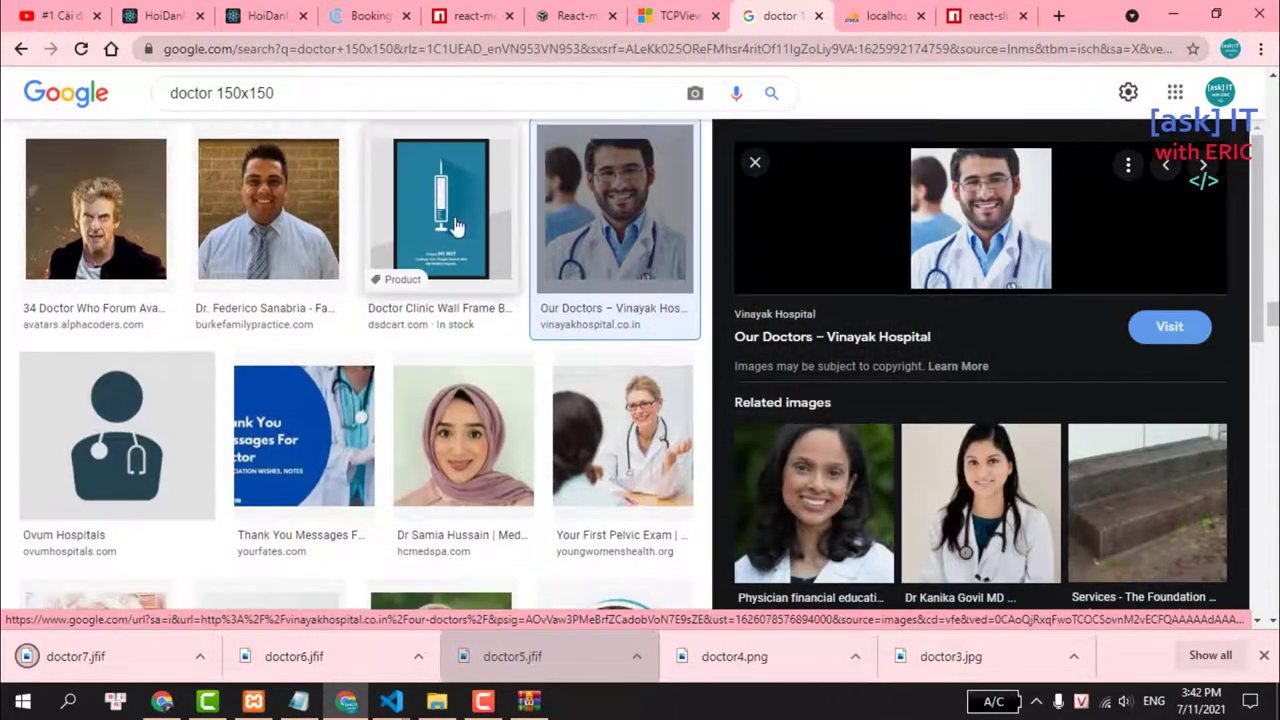
pyautogui.scroll(-3, 370, 165)
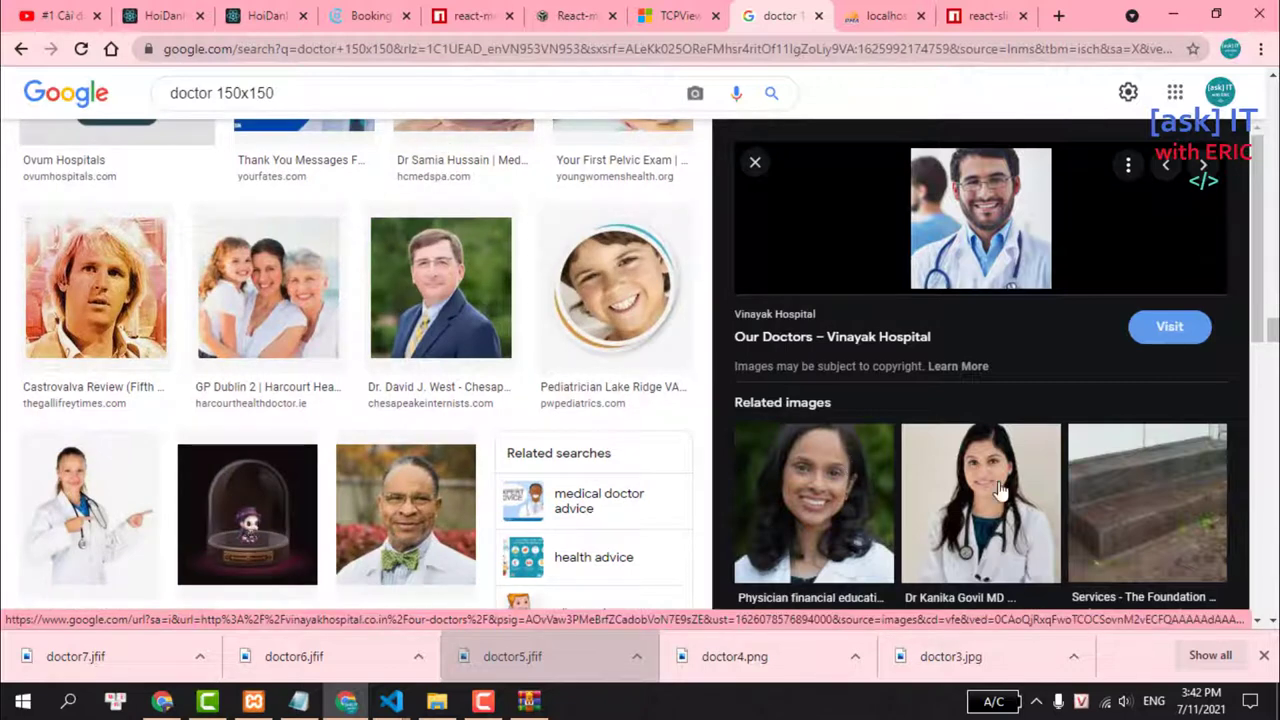
pyautogui.scroll(-2, 292, 260)
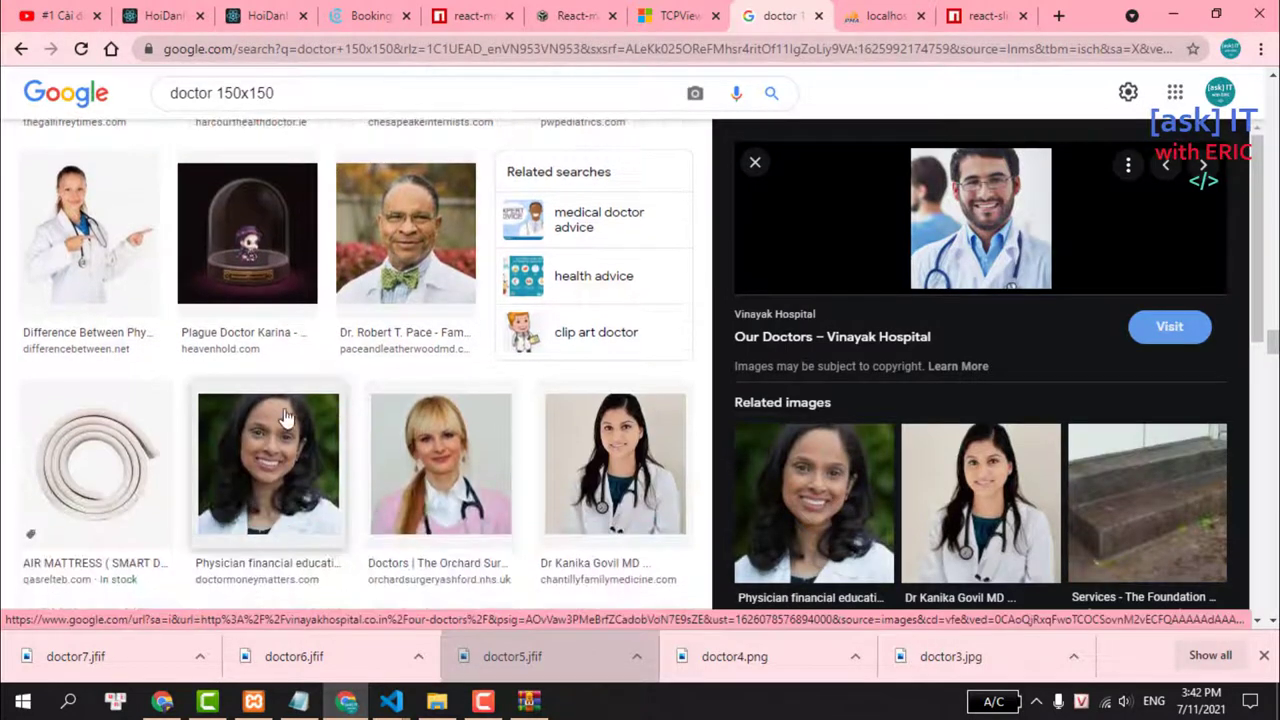
pyautogui.click(596, 462)
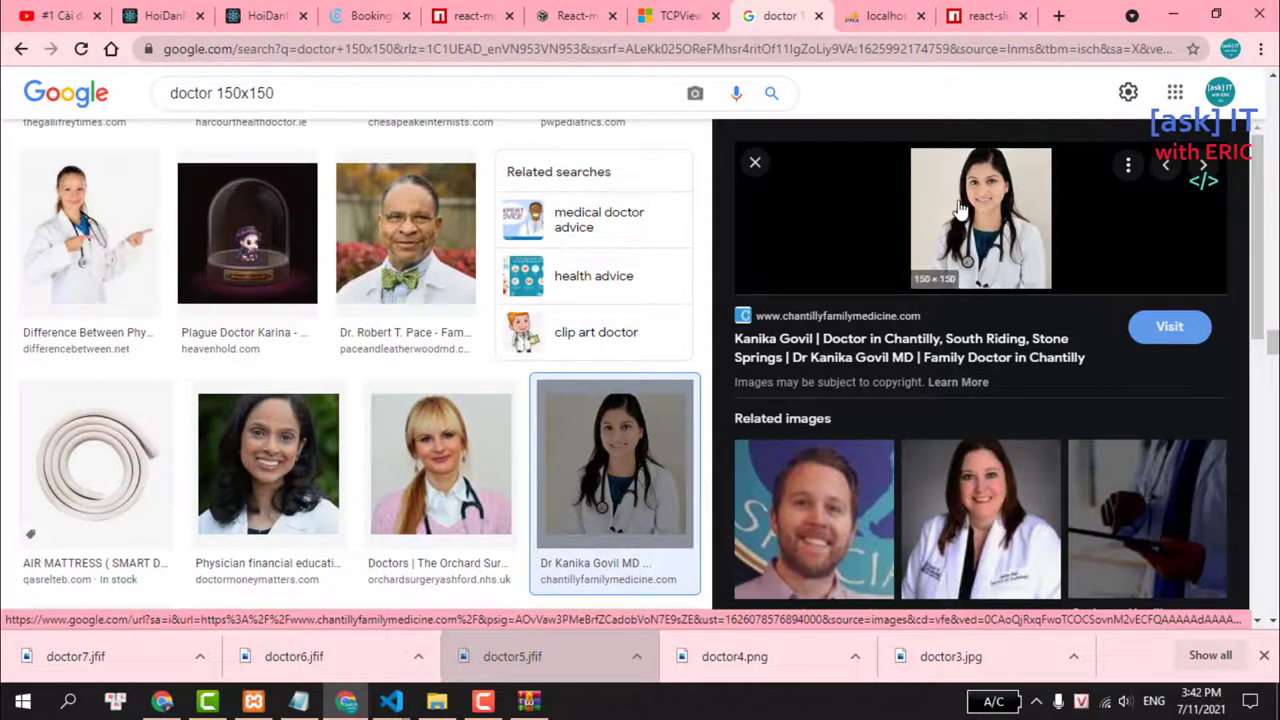
pyautogui.rightClick(958, 210)
pyautogui.click(1033, 420)
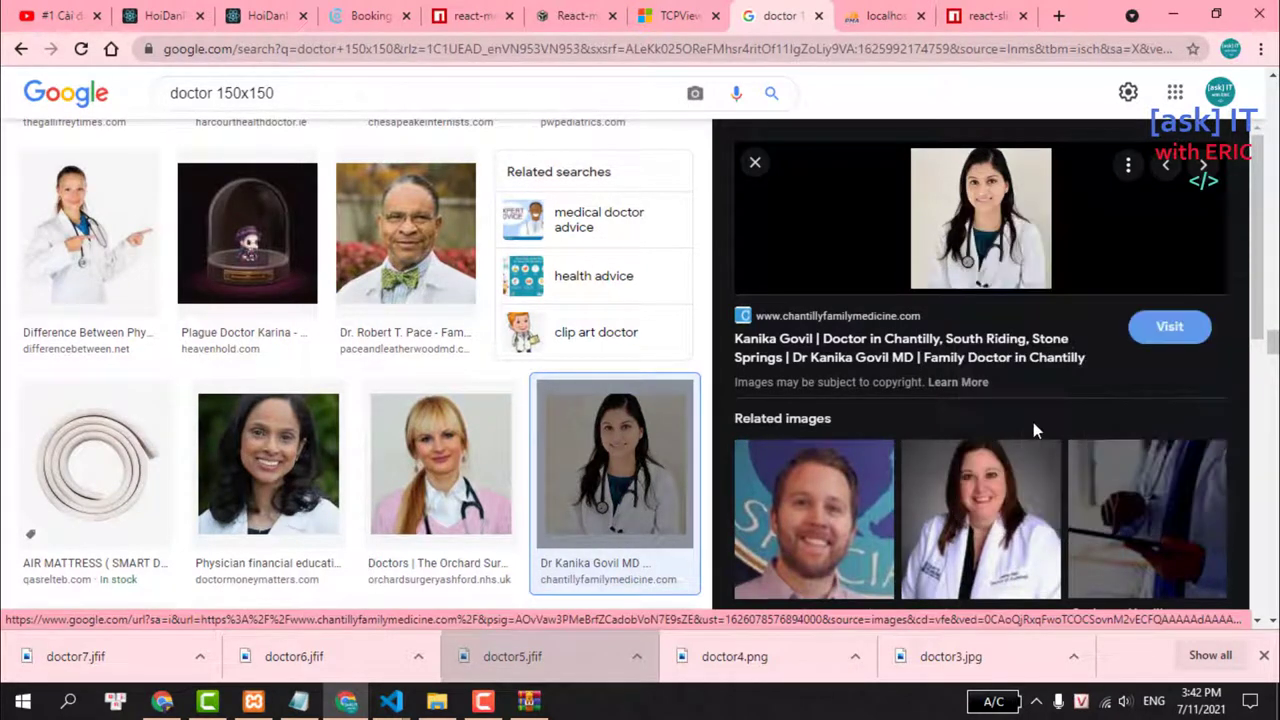
pyautogui.write('d')
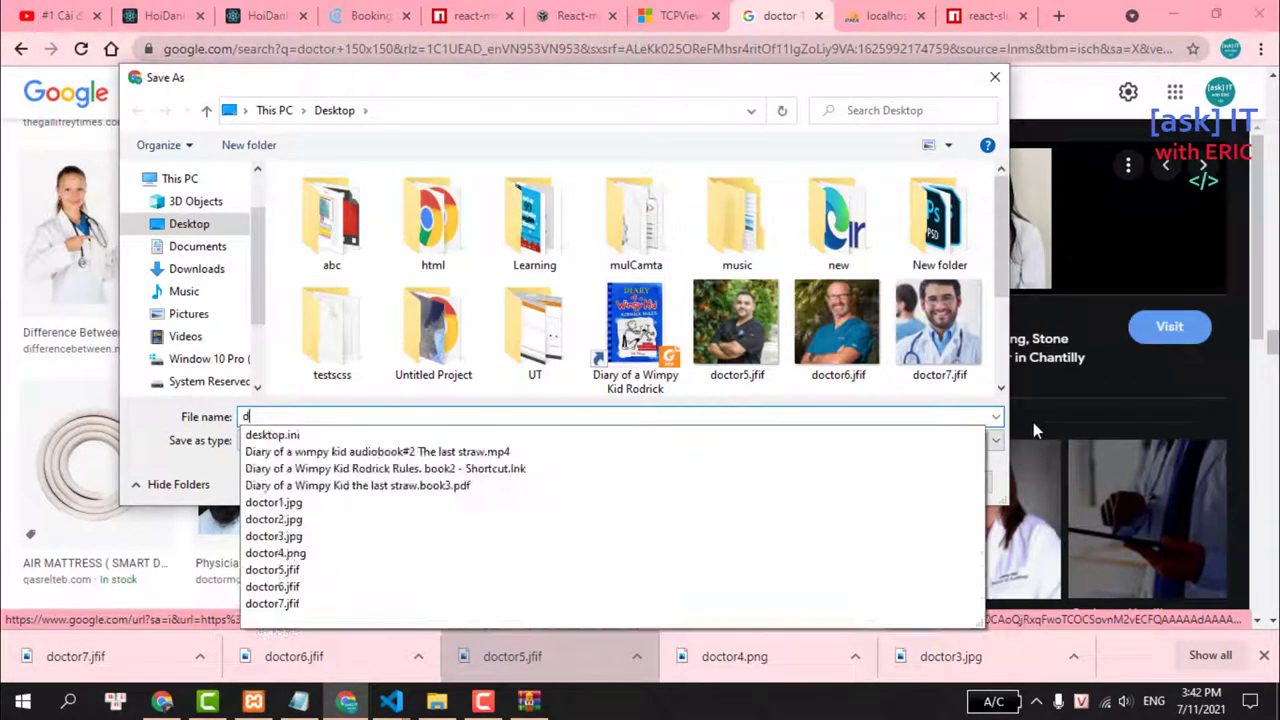
pyautogui.write('octor8')
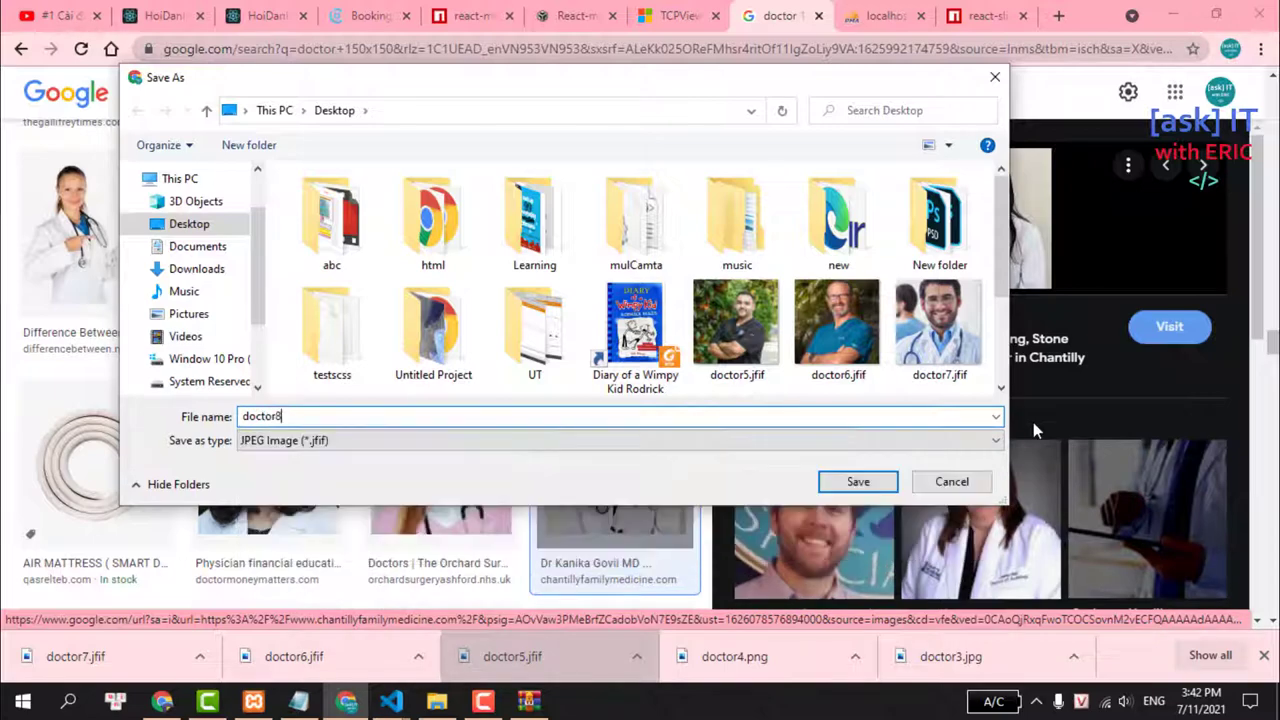
pyautogui.click(855, 485)
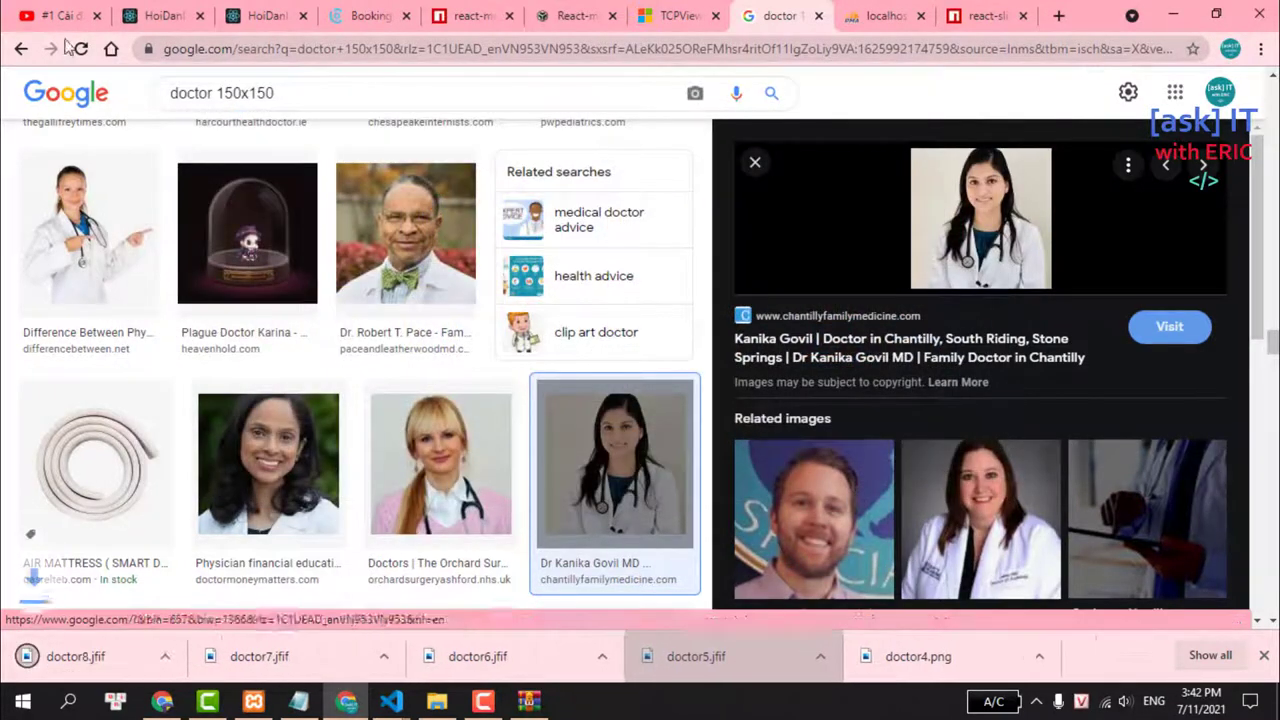
pyautogui.click(168, 14)
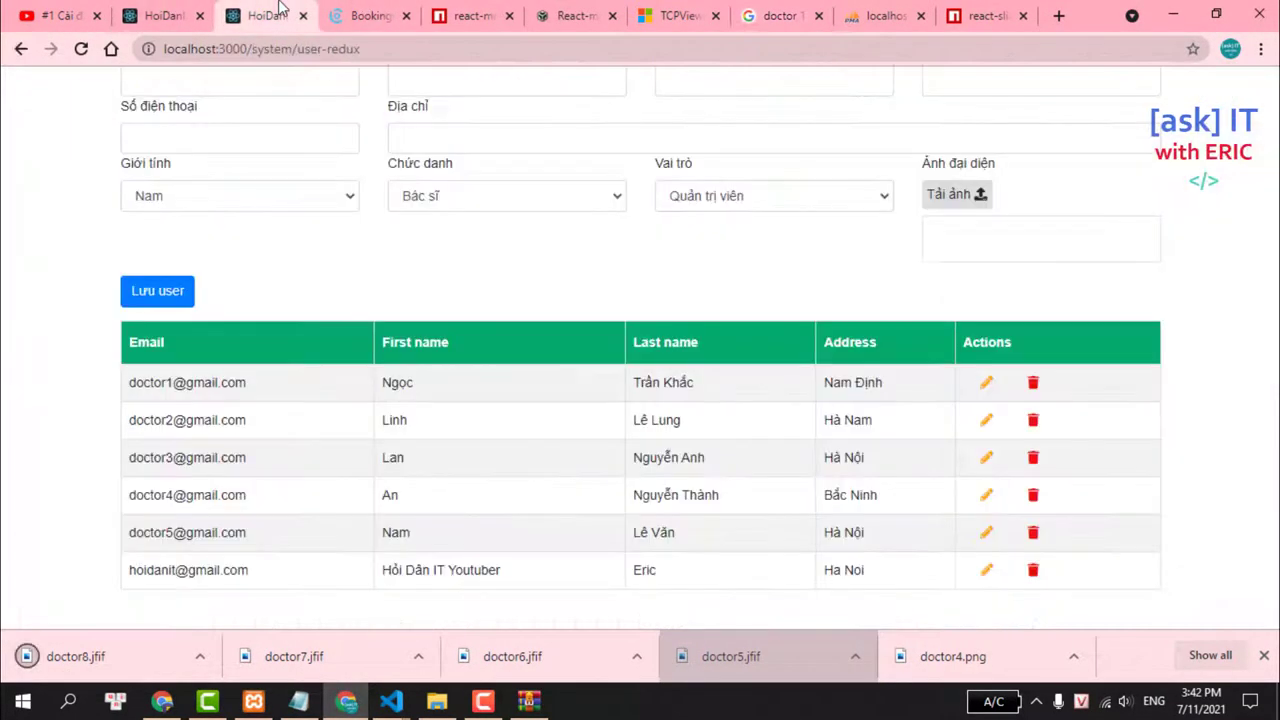
# Enter the new user's e-mail and password in the user-redux admin form.
pyautogui.click(268, 15)
pyautogui.click(188, 232)
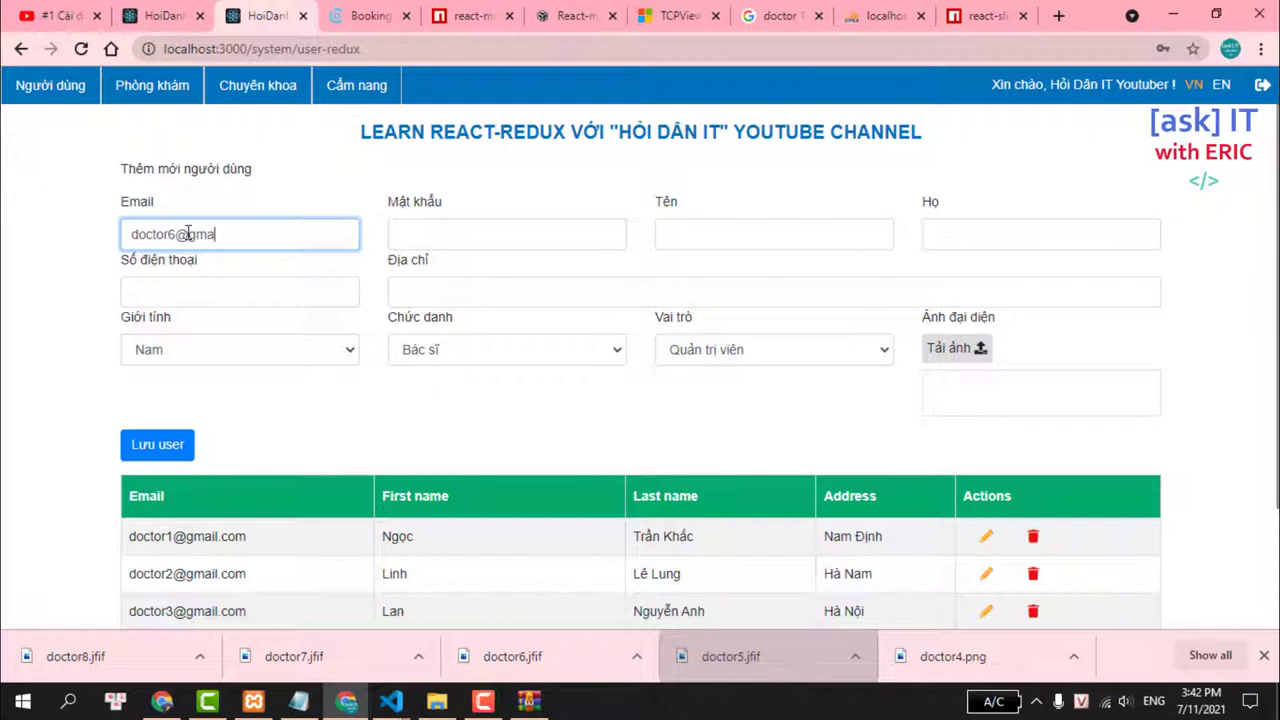
pyautogui.press('Tab')
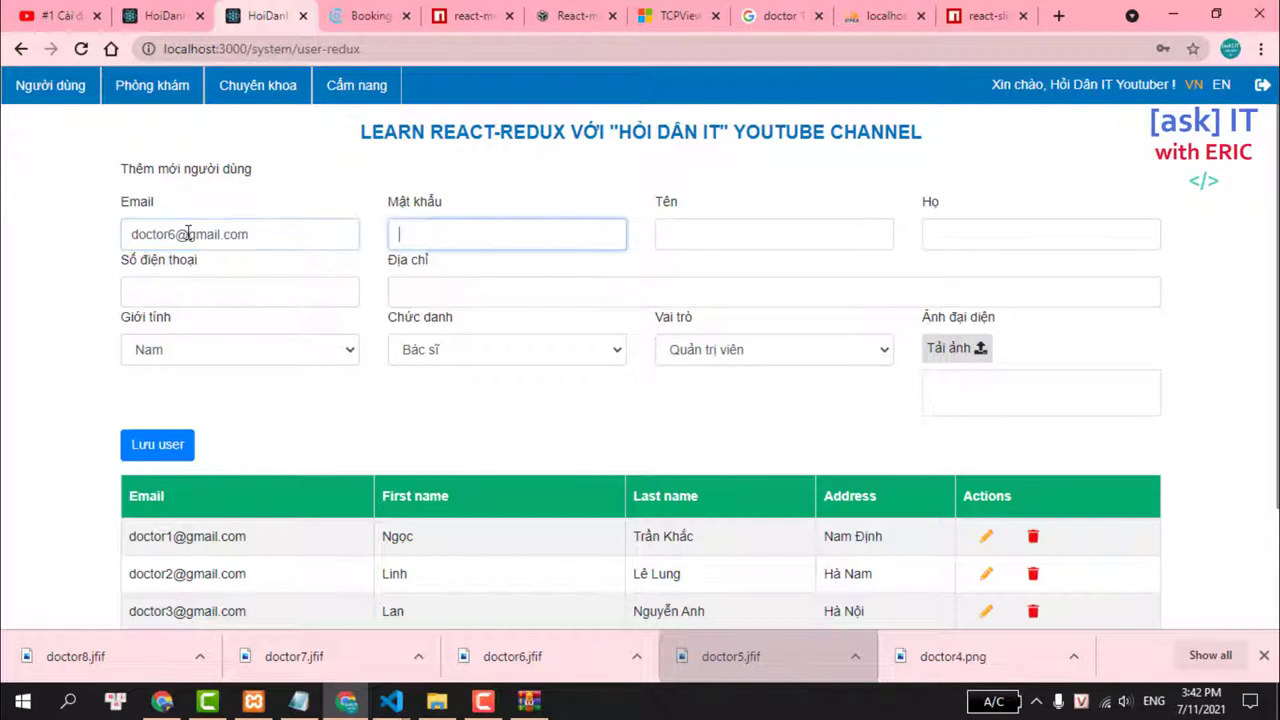
pyautogui.write('123456')
pyautogui.press('Tab')
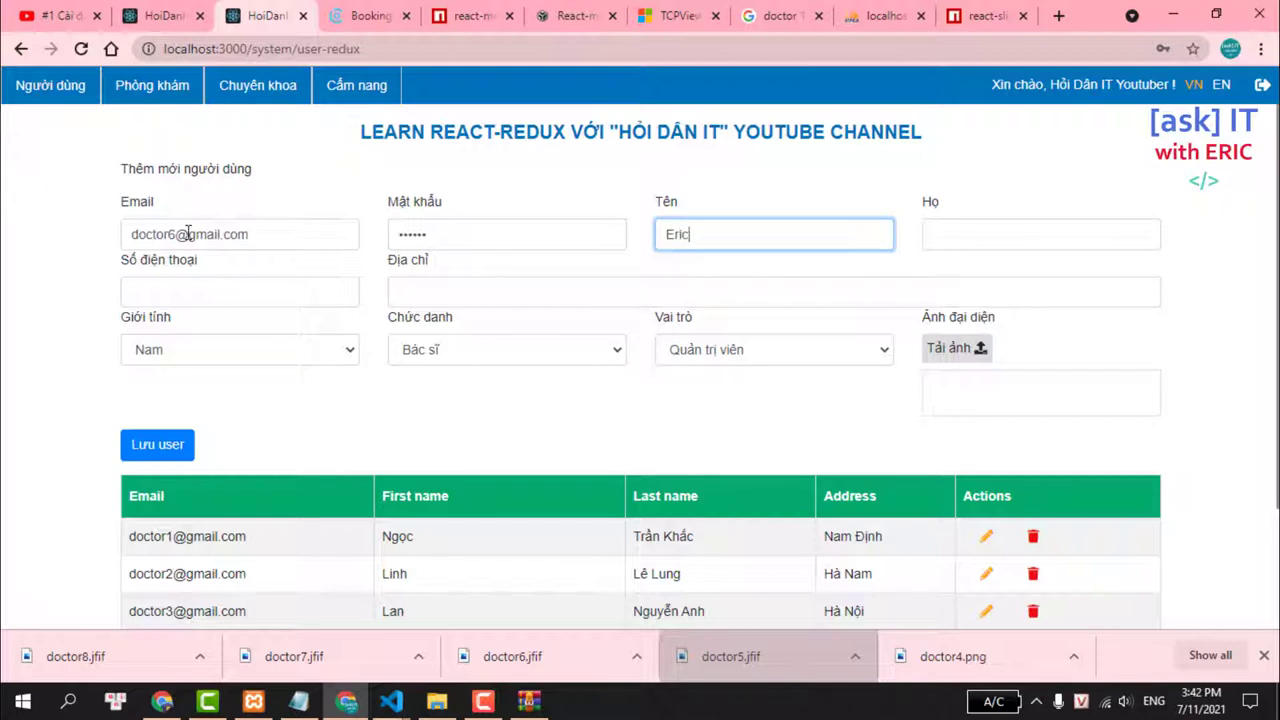
pyautogui.press('Tab')
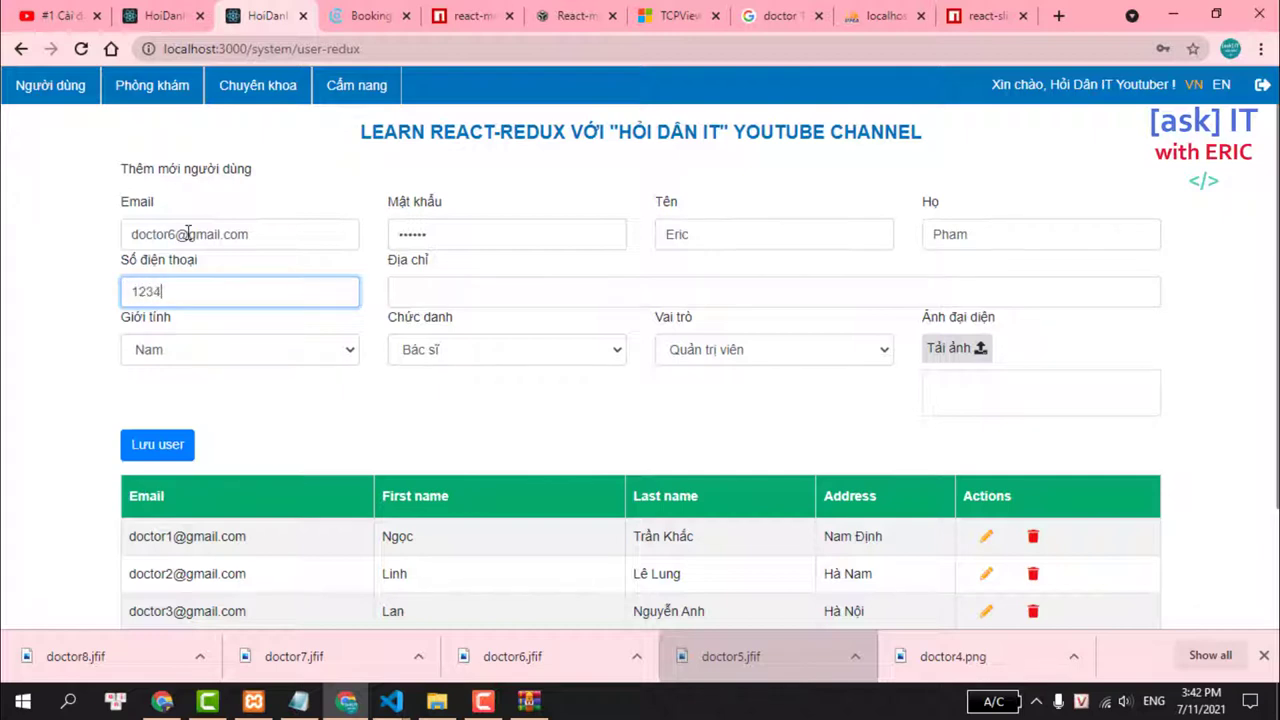
pyautogui.press('Tab')
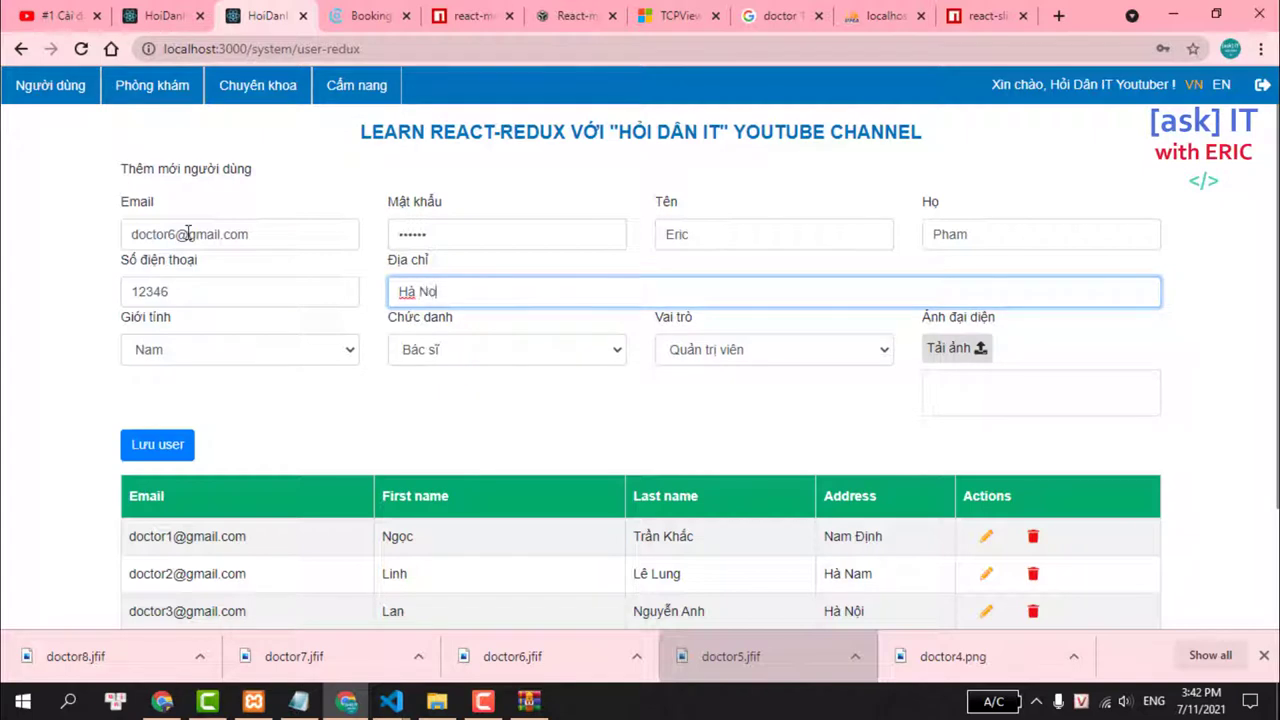
# Set Chức danh to Giáo sư and Vai trò to Bác sĩ.
pyautogui.click(200, 358)
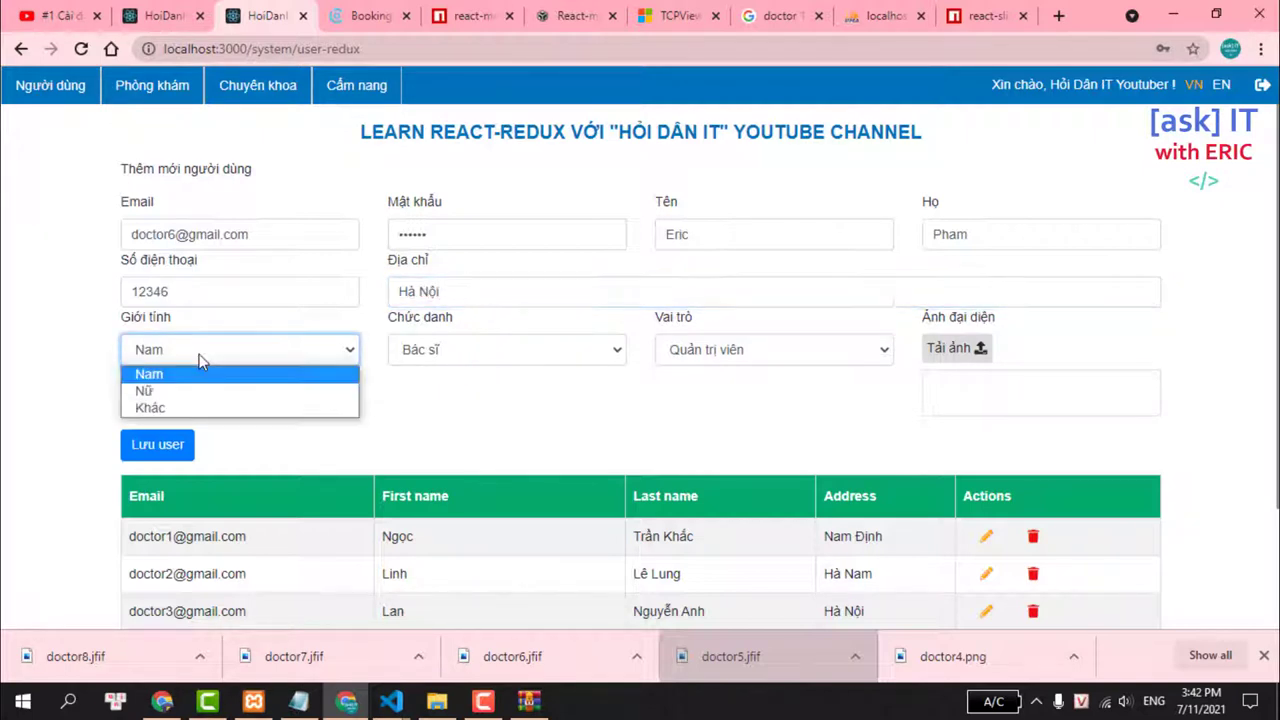
pyautogui.click(200, 358)
pyautogui.click(477, 357)
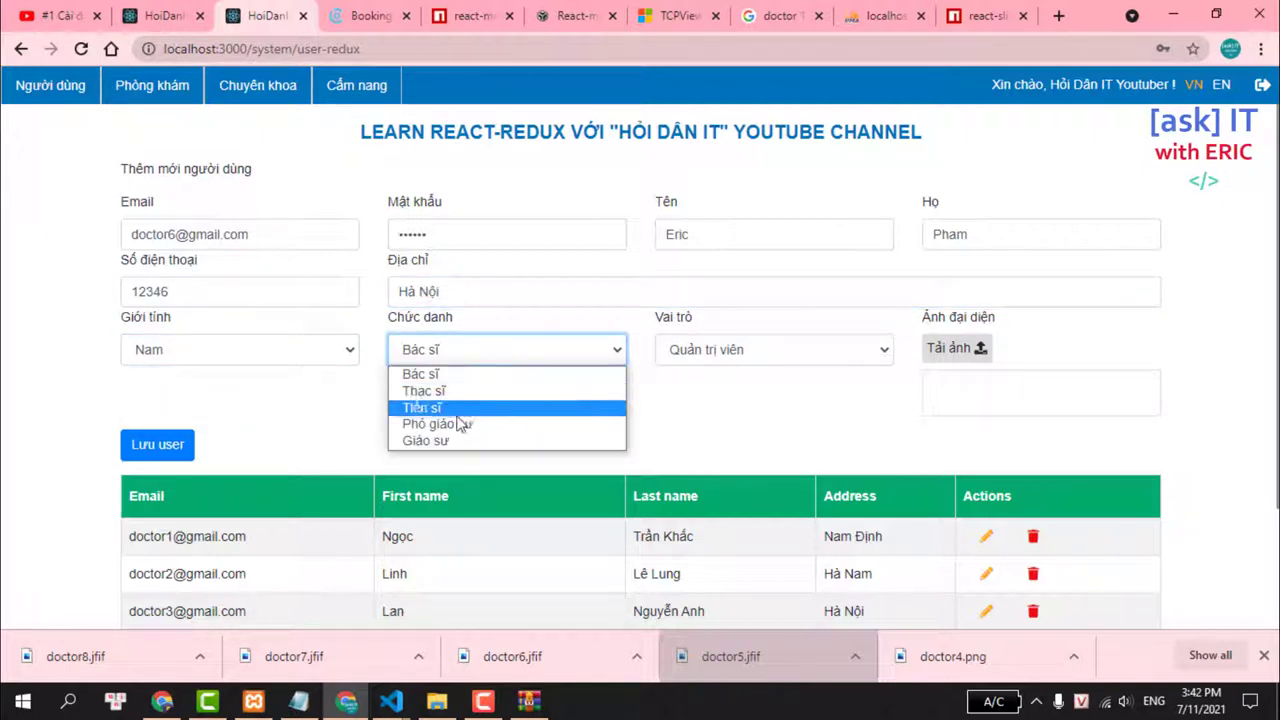
pyautogui.click(428, 440)
pyautogui.click(770, 349)
pyautogui.click(700, 391)
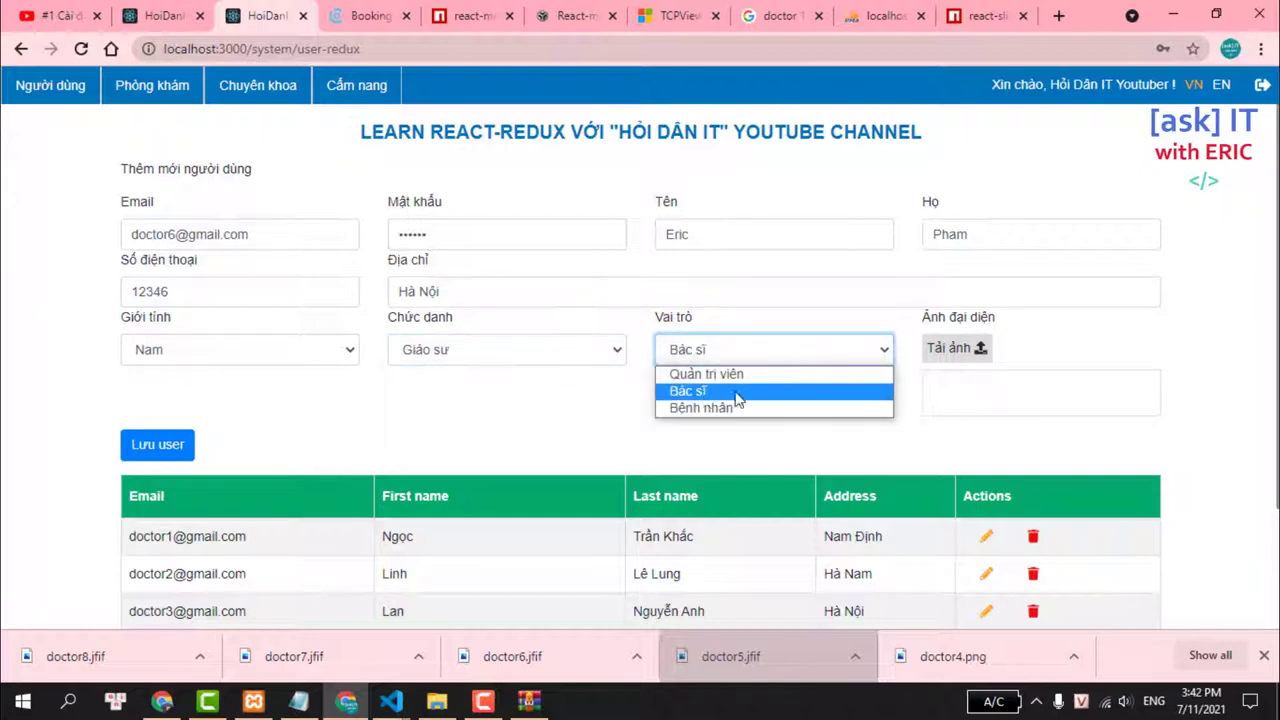
# Upload doctor6.jfif as the avatar and save the user with Lưu user.
pyautogui.click(963, 350)
pyautogui.write('dcot')
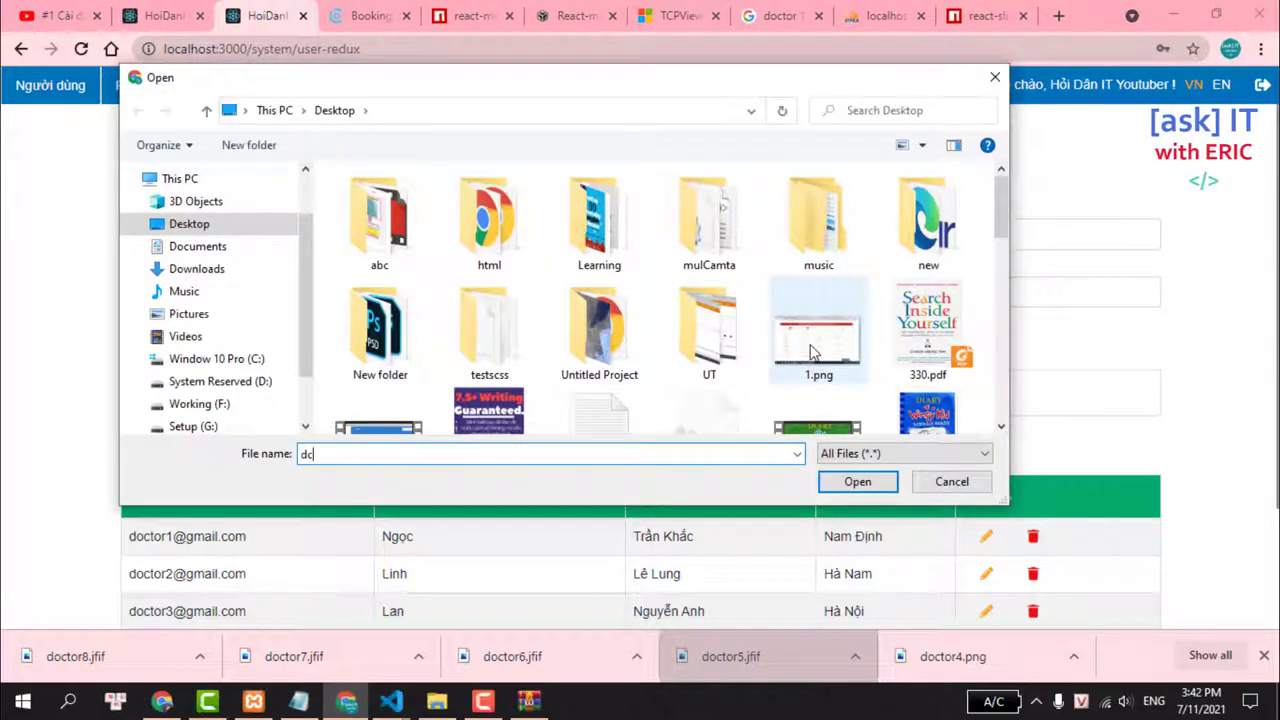
pyautogui.press('BackSpace')
pyautogui.press('BackSpace')
pyautogui.press('BackSpace')
pyautogui.write('oc')
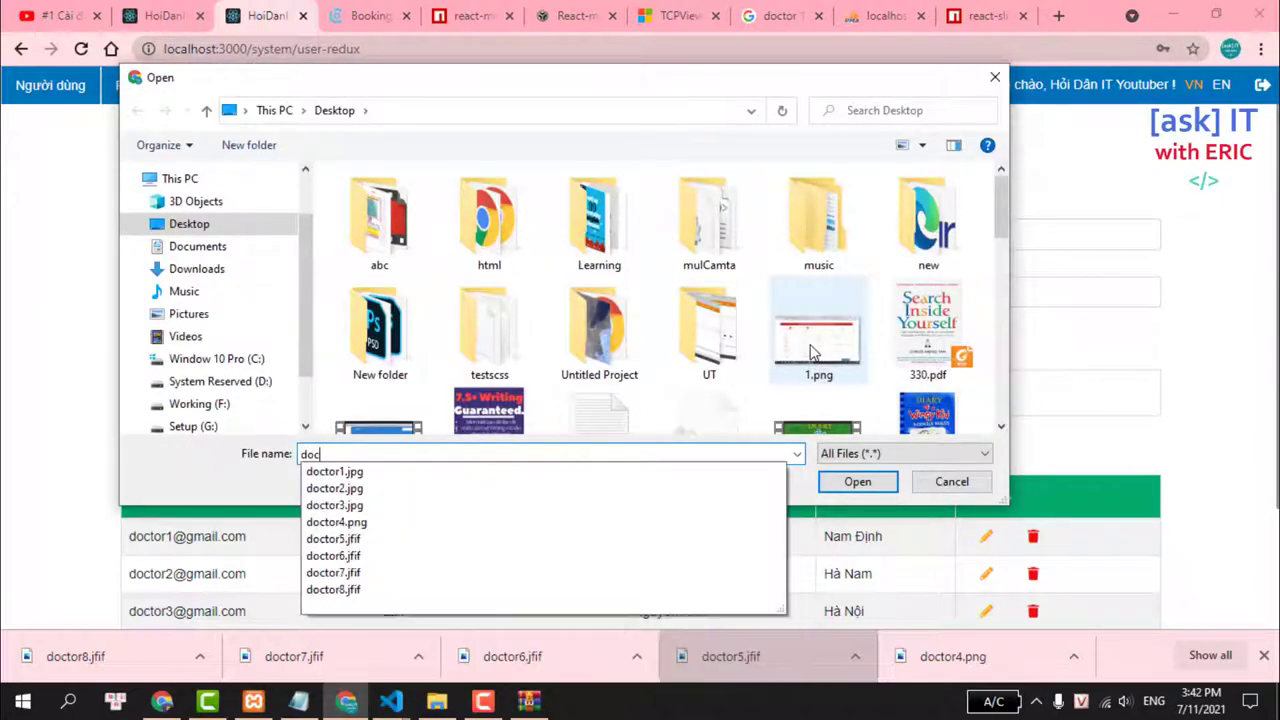
pyautogui.write('tor')
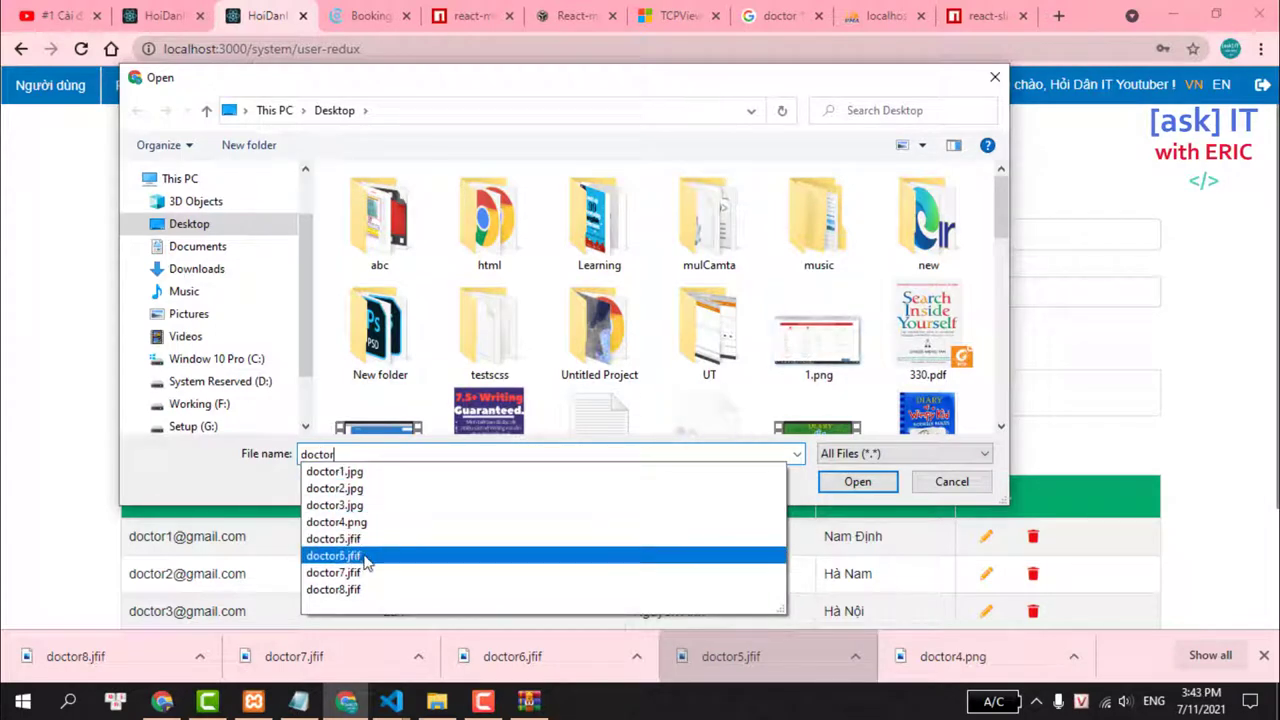
pyautogui.click(366, 558)
pyautogui.click(858, 482)
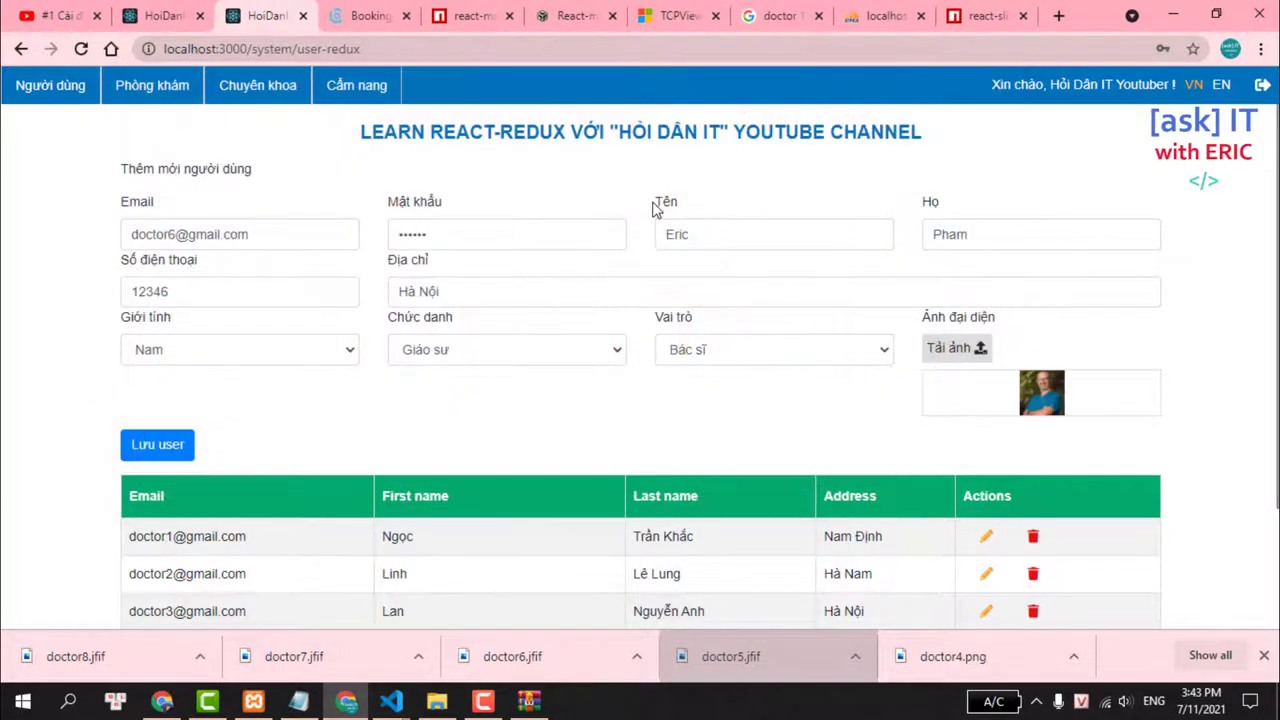
pyautogui.scroll(-1, 234, 323)
pyautogui.click(173, 354)
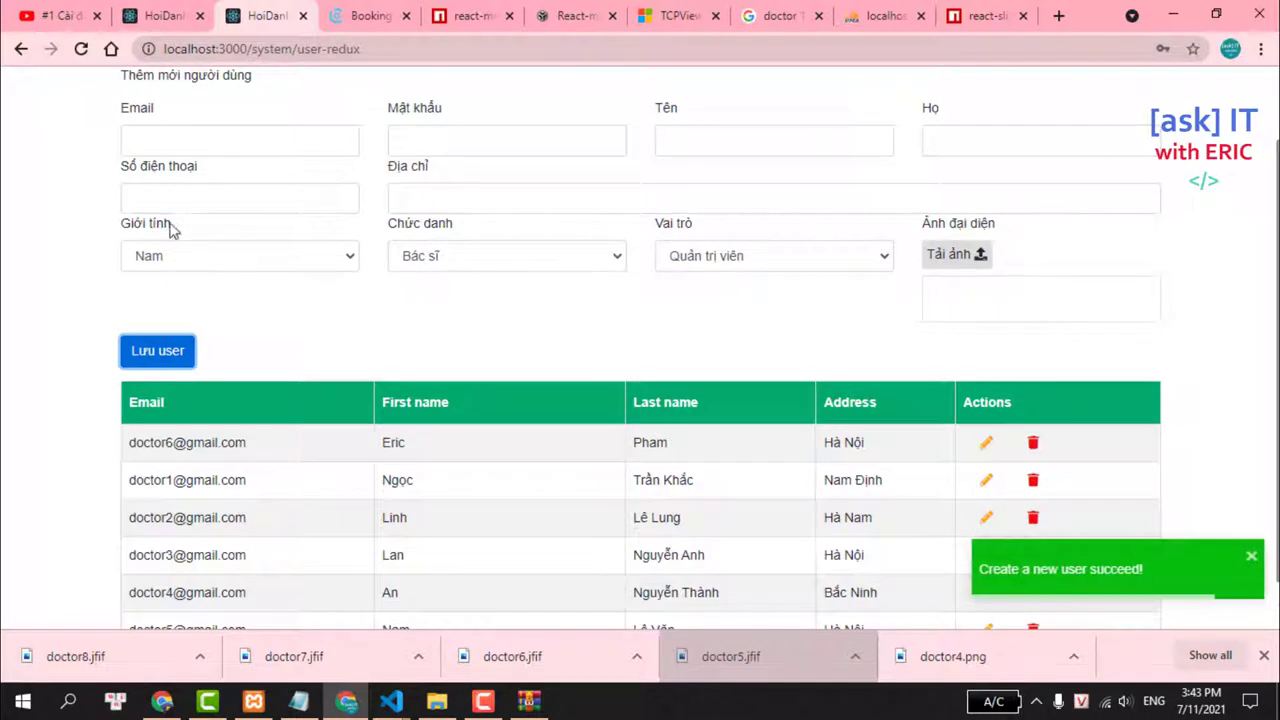
pyautogui.scroll(1, 416, 262)
pyautogui.click(237, 240)
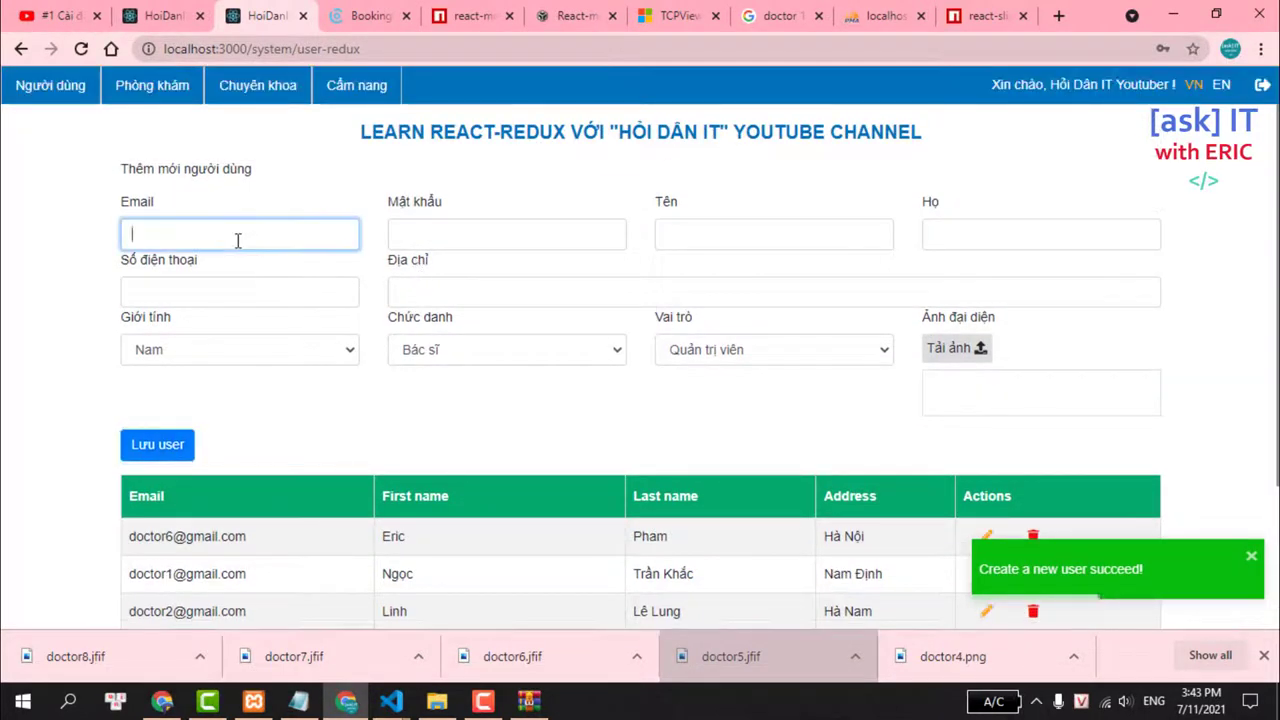
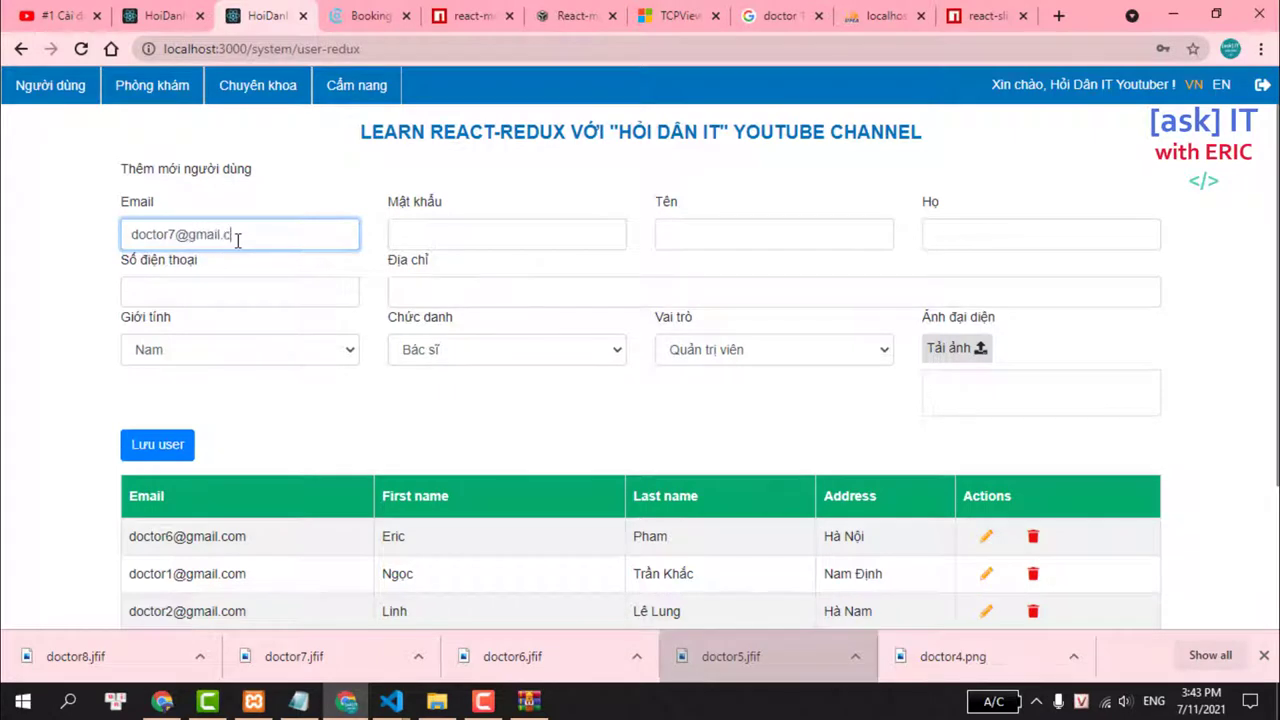
pyautogui.press('Tab')
pyautogui.press('Tab')
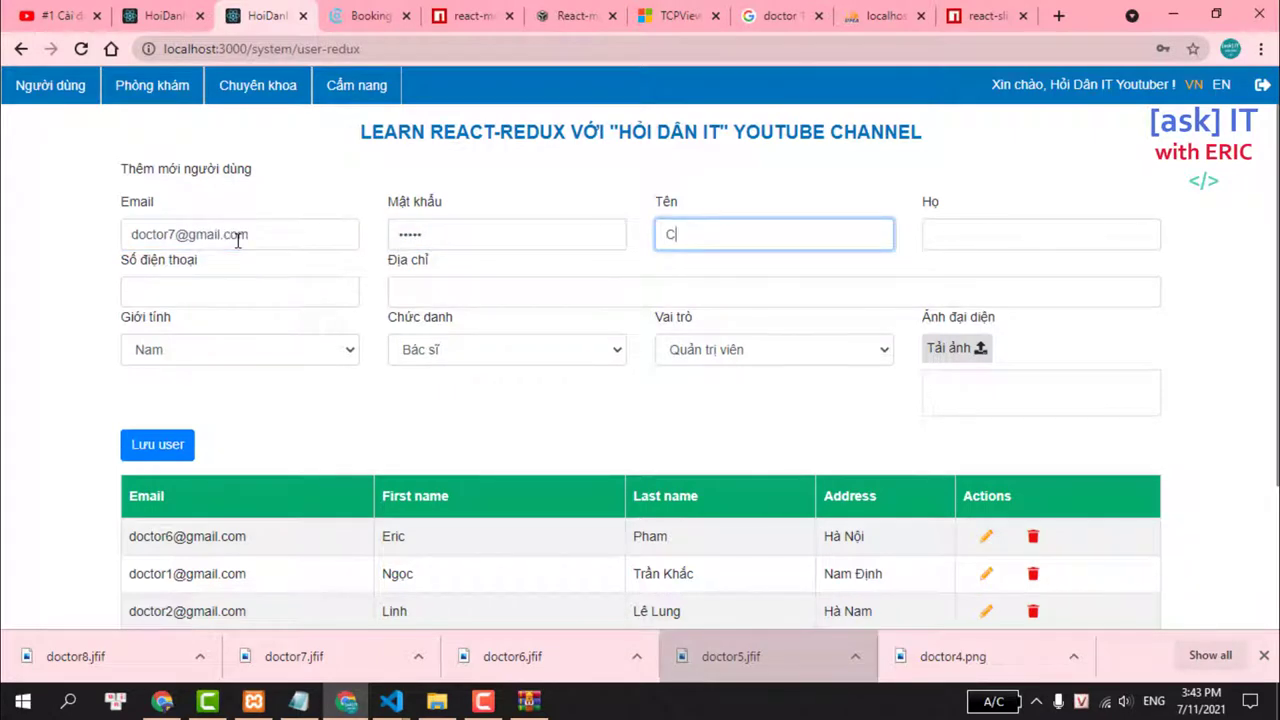
pyautogui.press('Tab')
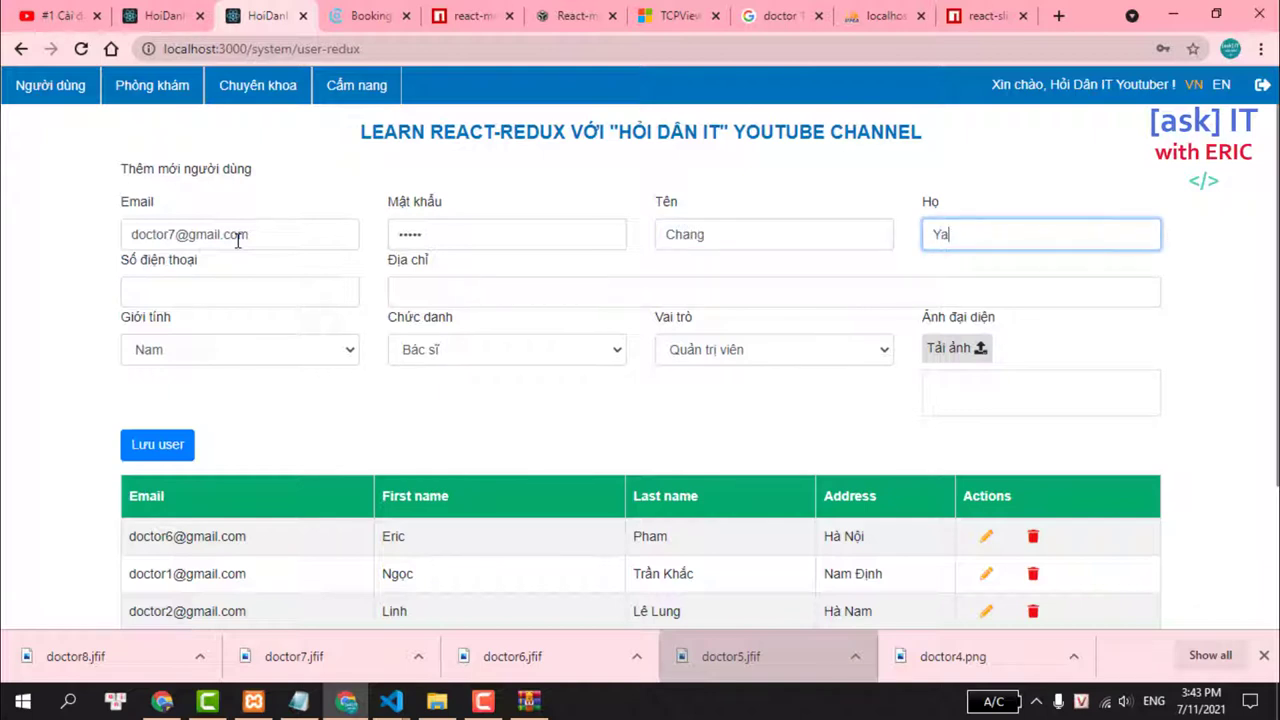
pyautogui.click(214, 300)
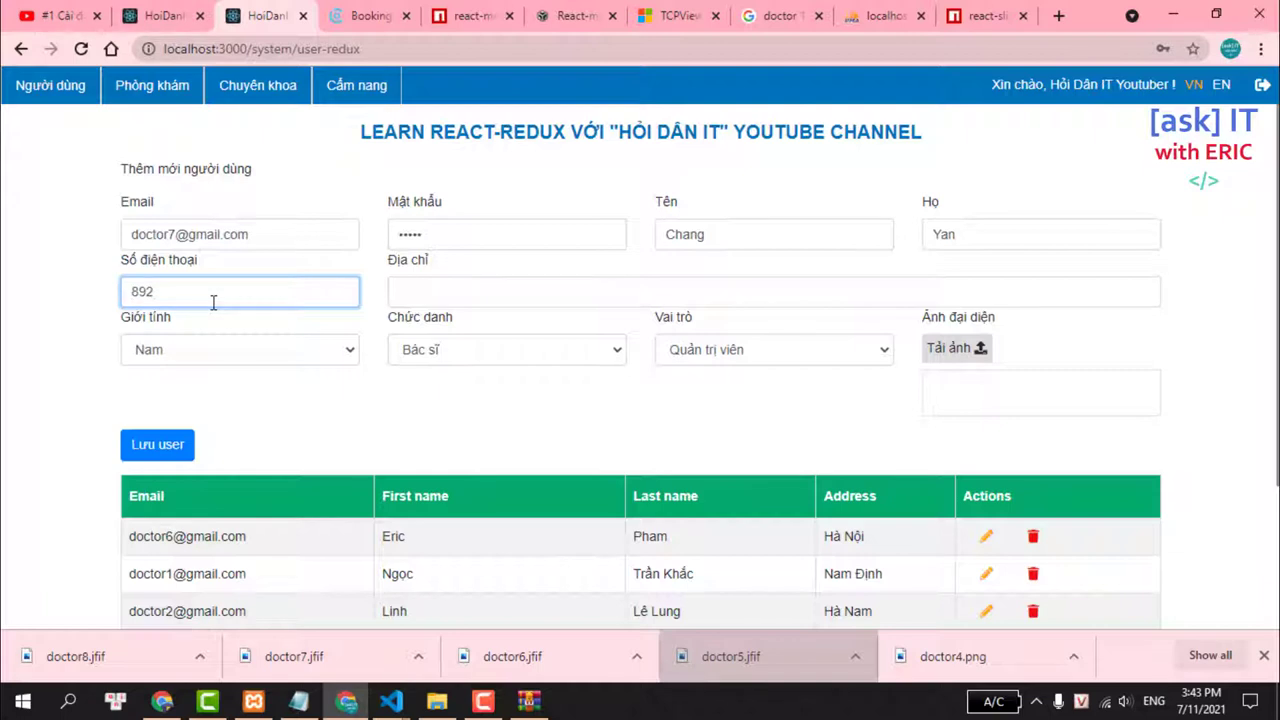
pyautogui.click(489, 285)
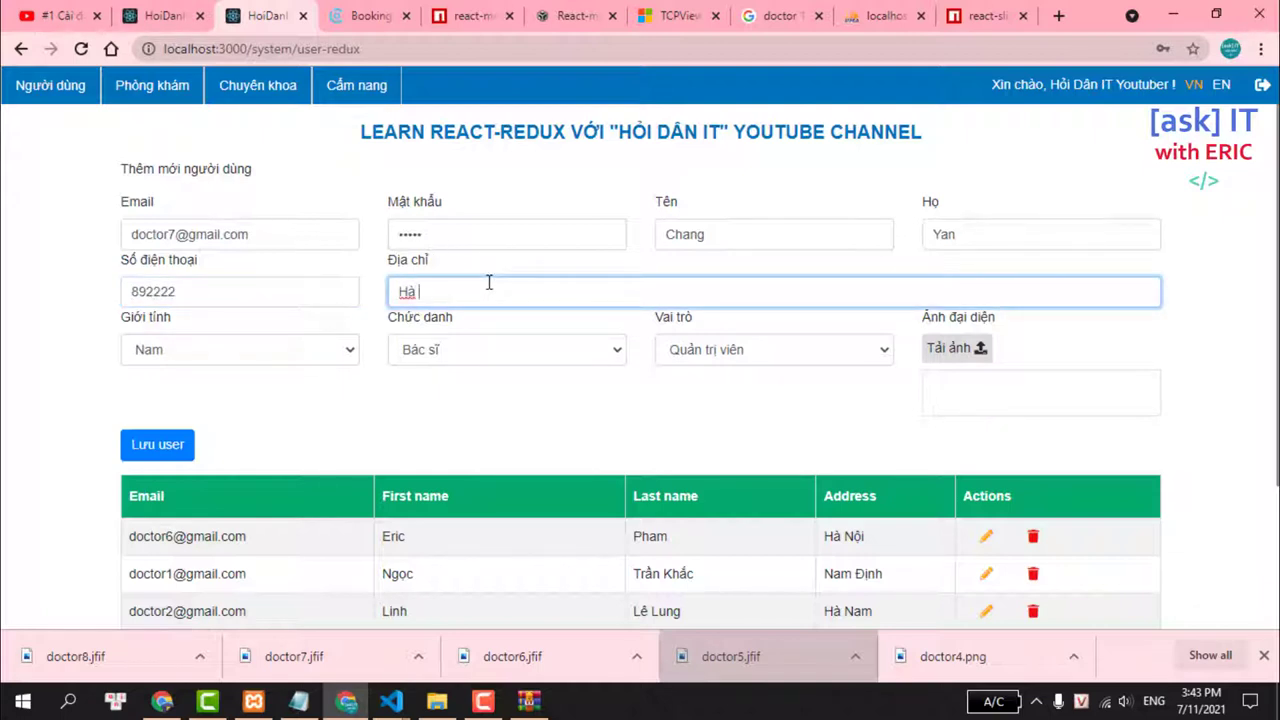
pyautogui.write('Hà Nội')
pyautogui.press('Tab')
# Set the user's title to Phó giáo sư and role to Bác sĩ.
pyautogui.click(465, 352)
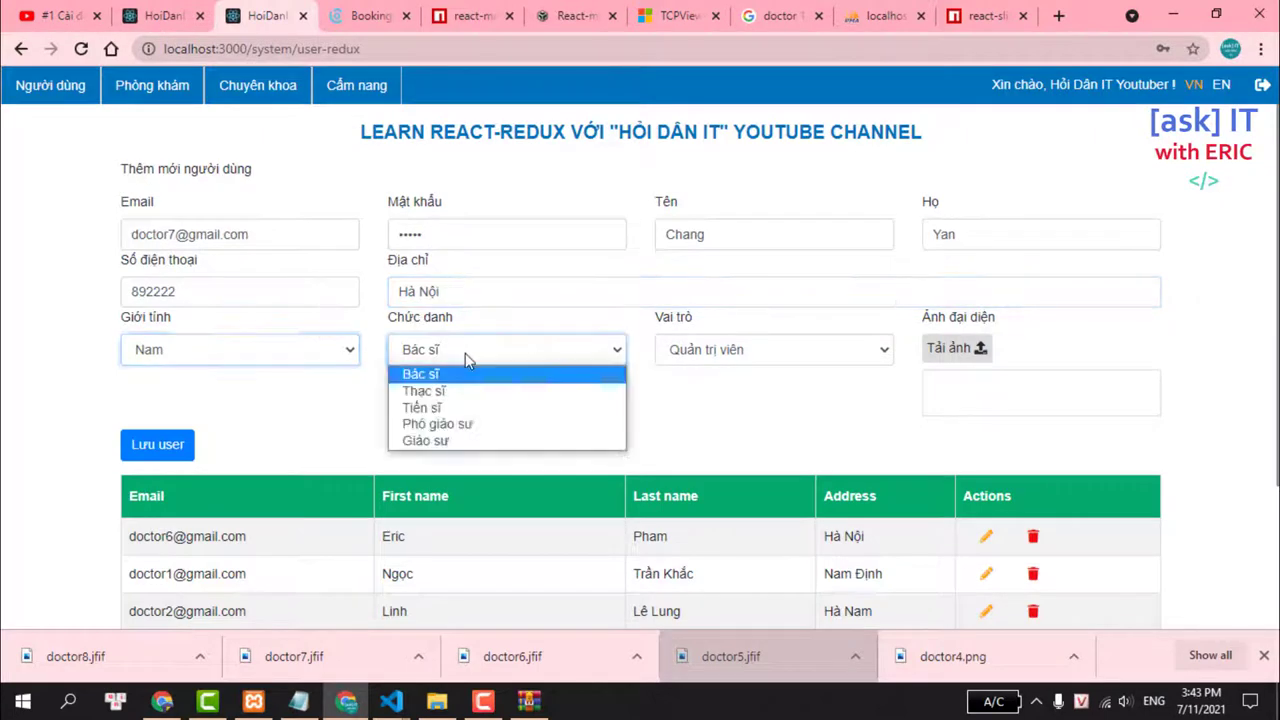
pyautogui.click(452, 406)
pyautogui.click(447, 362)
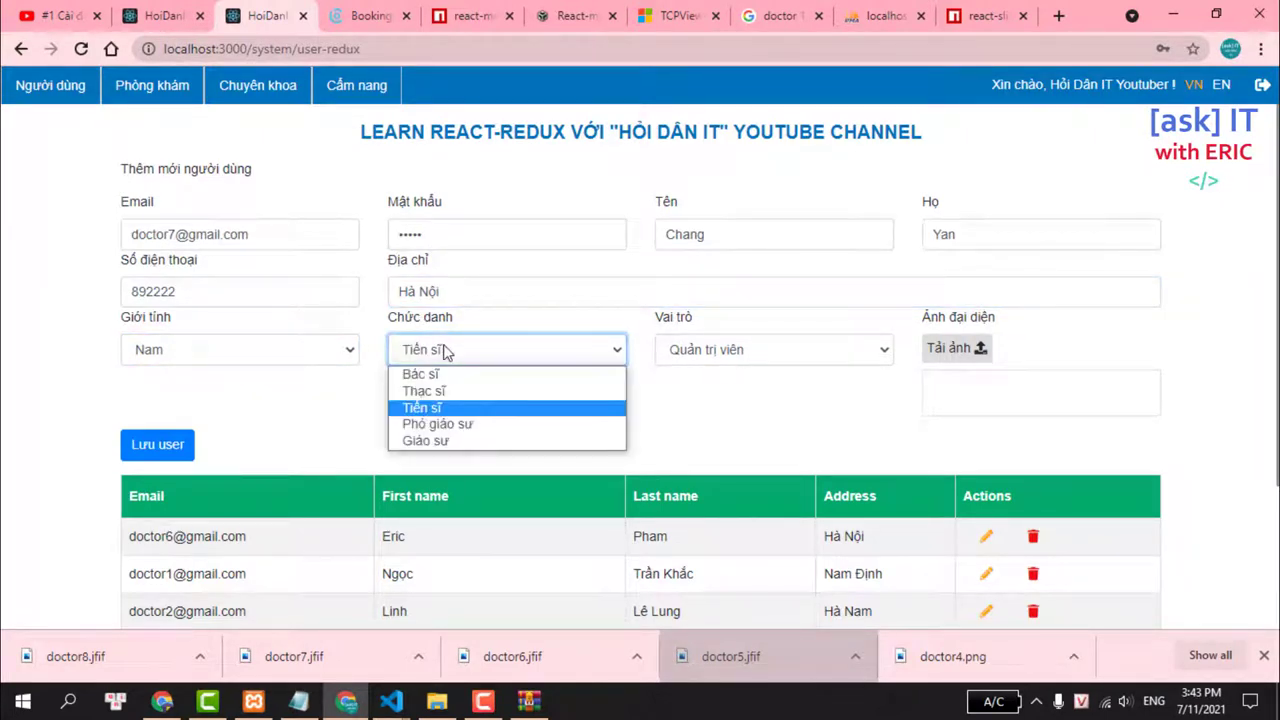
pyautogui.click(440, 420)
pyautogui.click(676, 352)
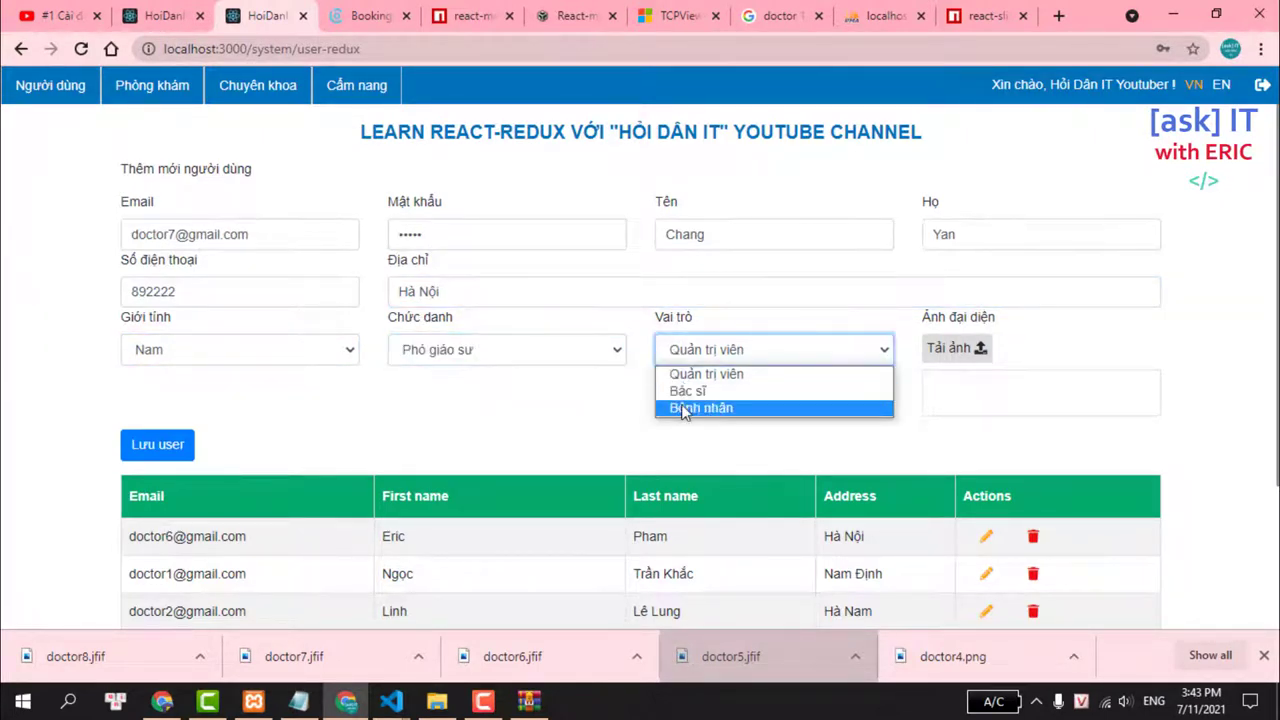
pyautogui.click(700, 386)
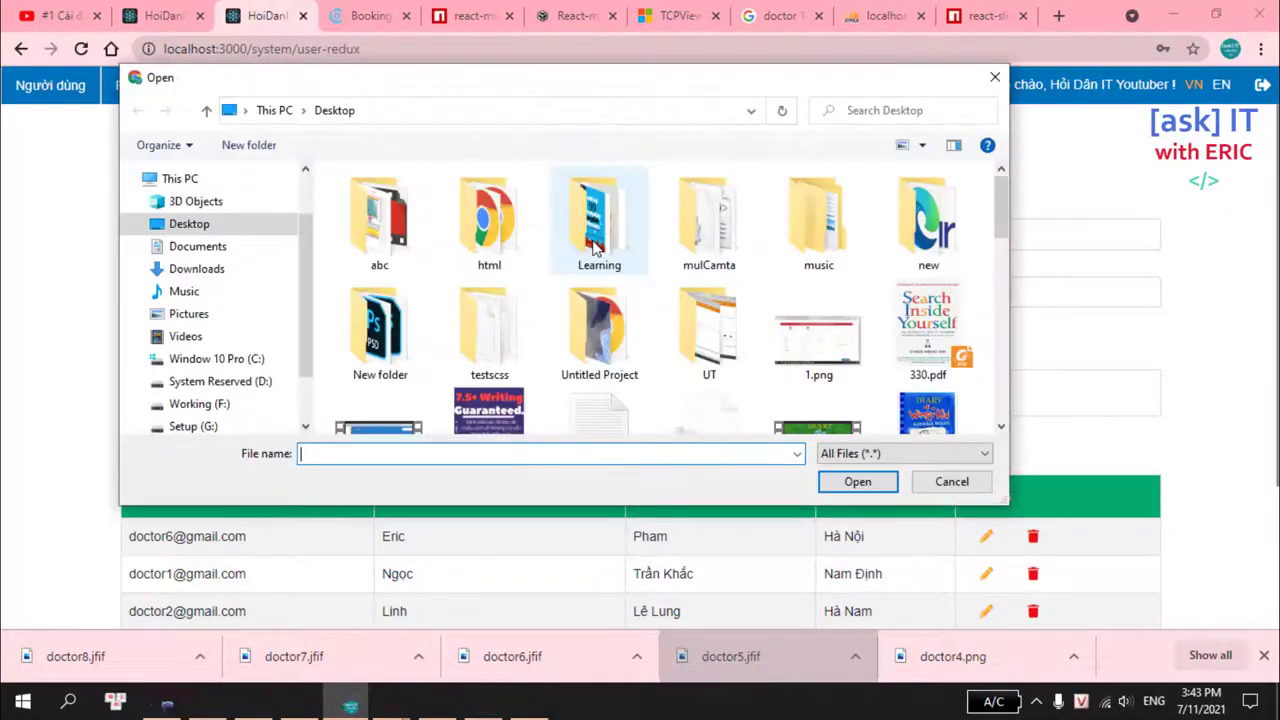
# Upload doctor7.jfif as the avatar and save the user with Lưu user.
pyautogui.write('doctor')
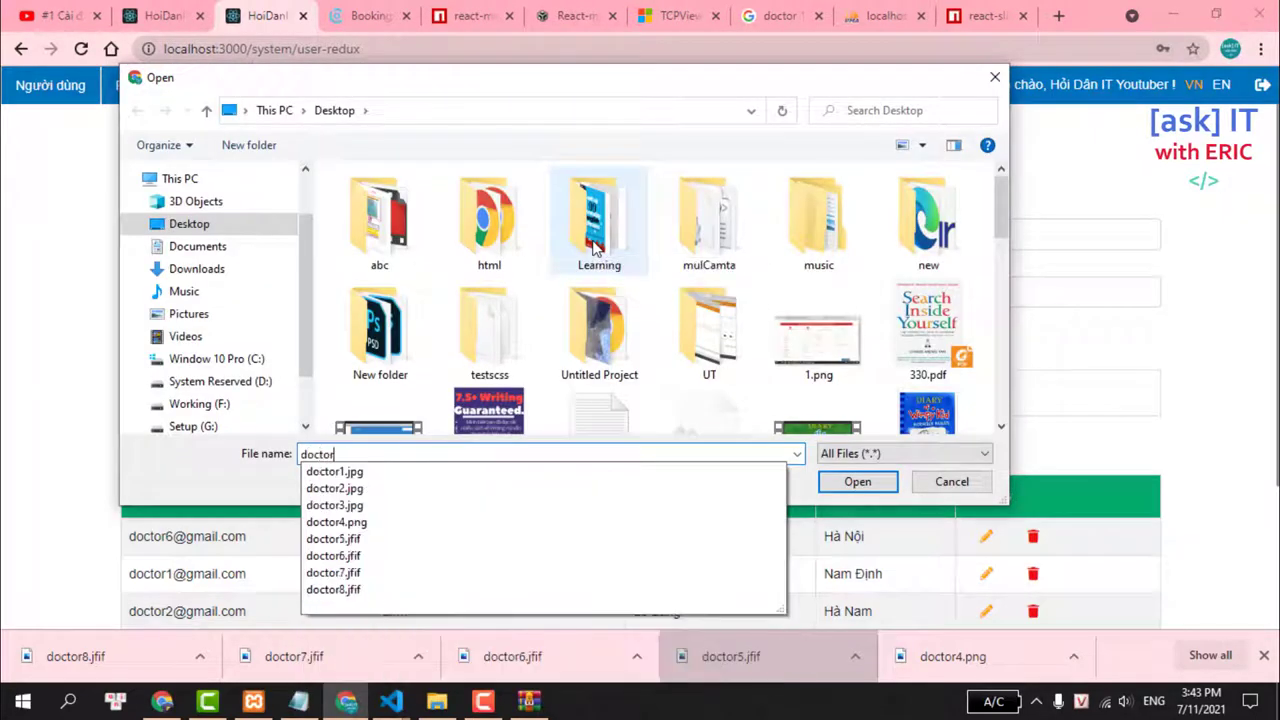
pyautogui.click(352, 573)
pyautogui.click(857, 481)
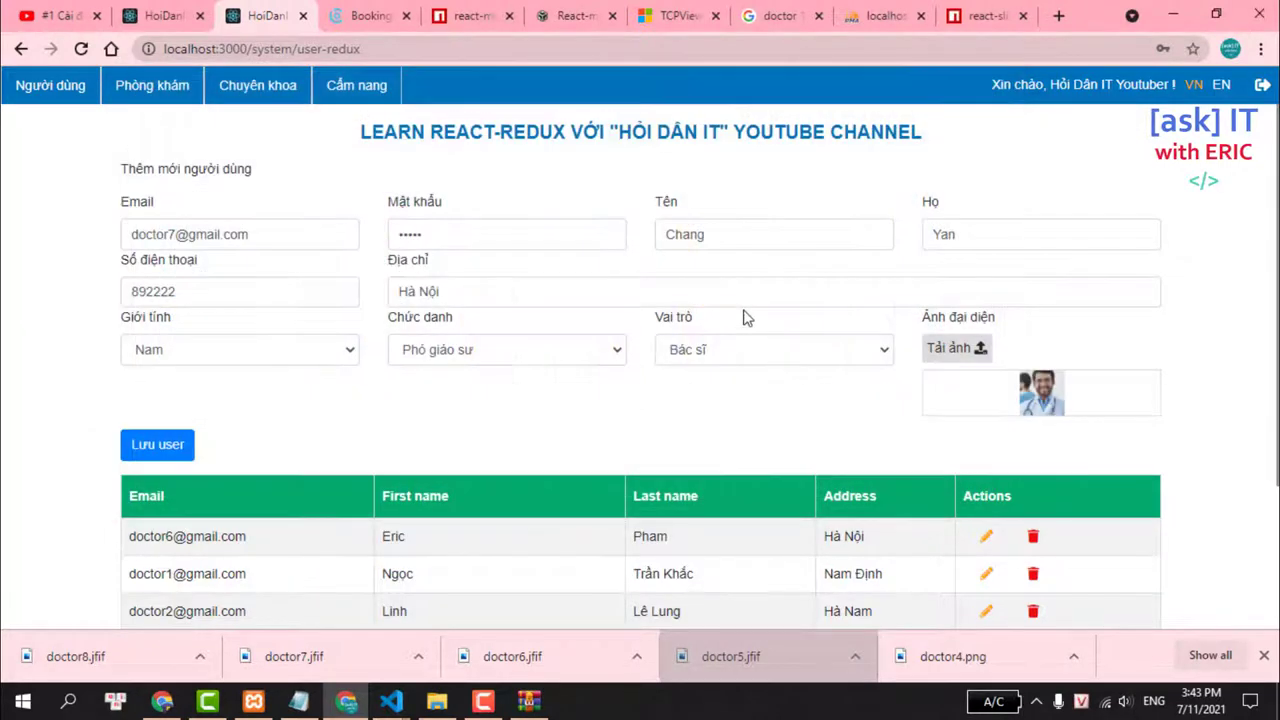
pyautogui.click(181, 443)
pyautogui.click(241, 240)
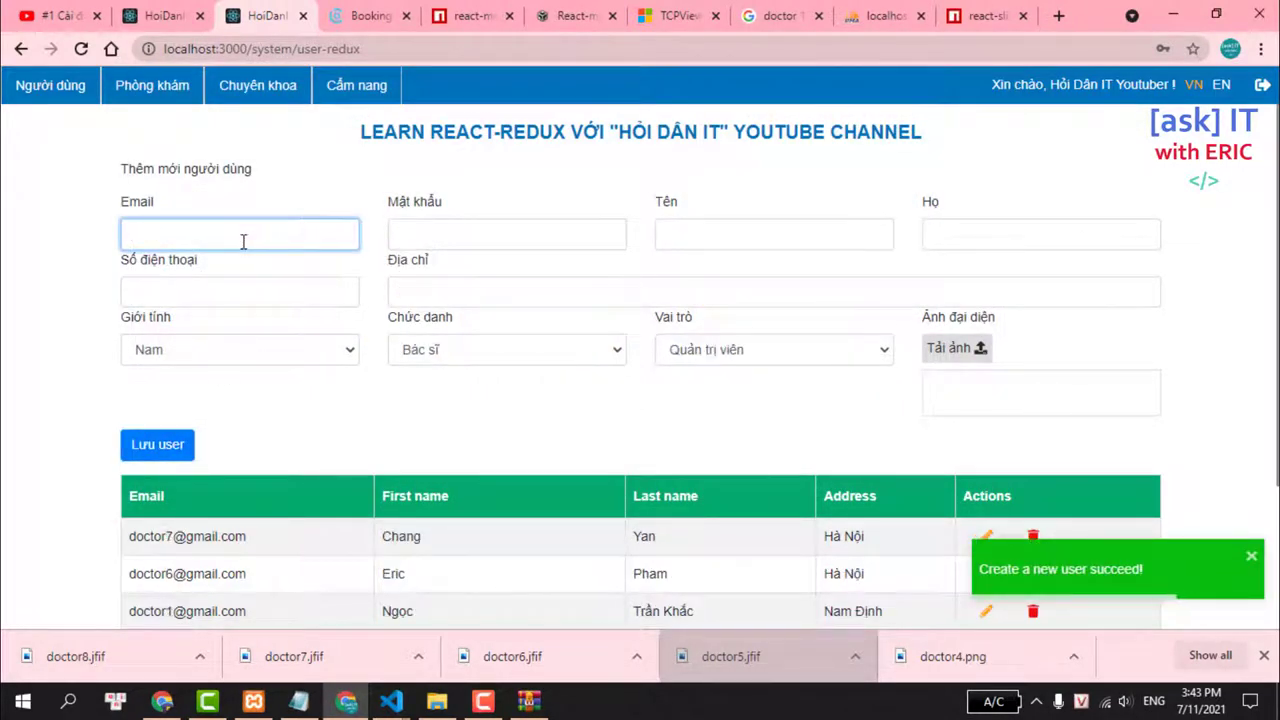
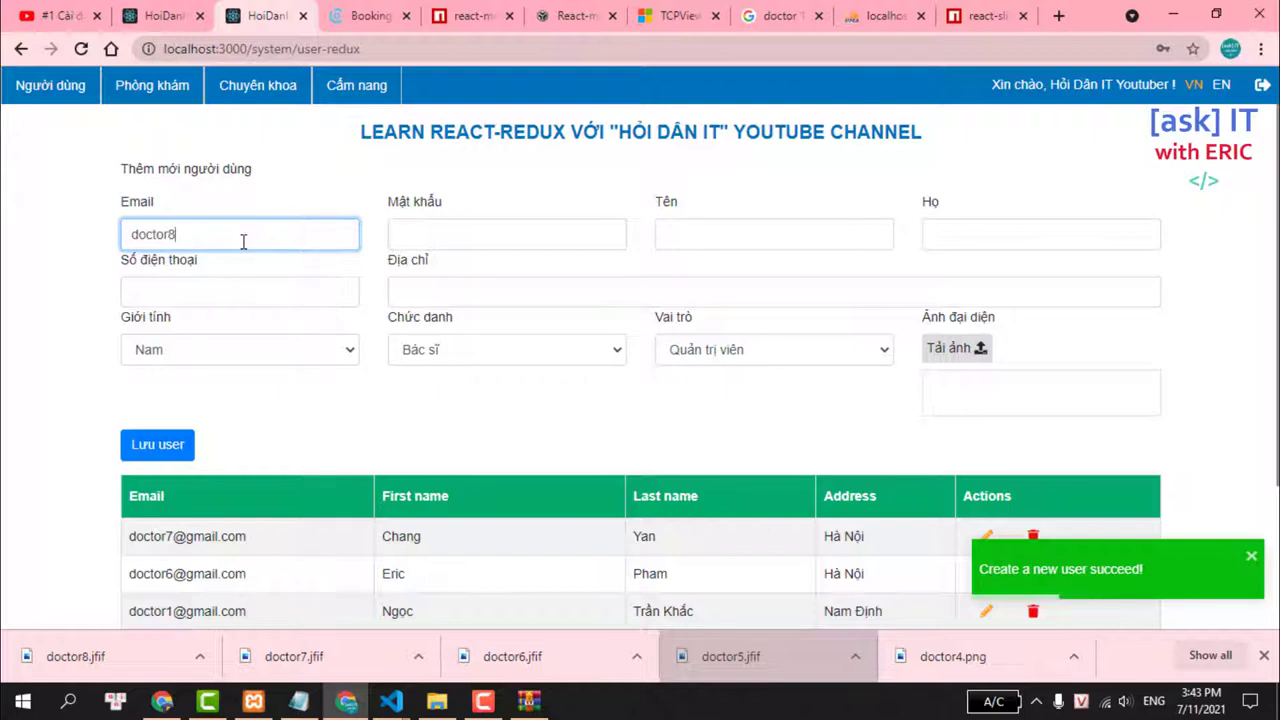
pyautogui.press('Tab')
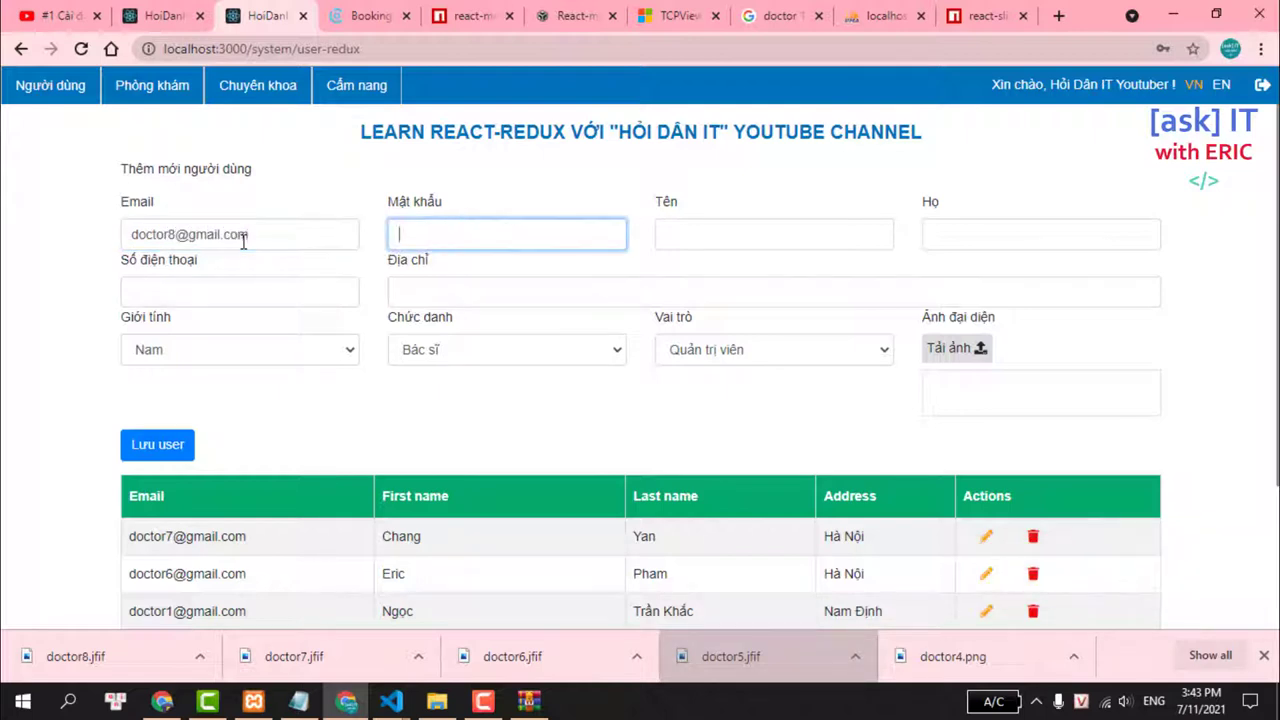
pyautogui.press('Tab')
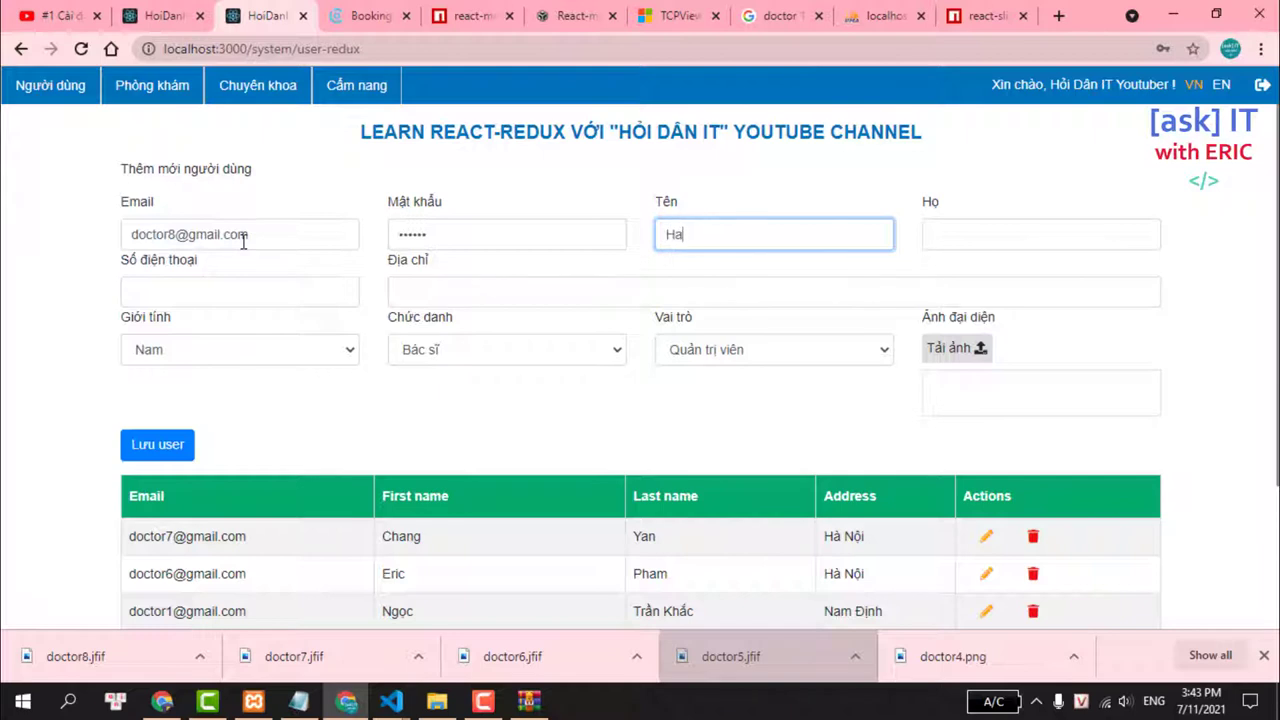
pyautogui.press('Tab')
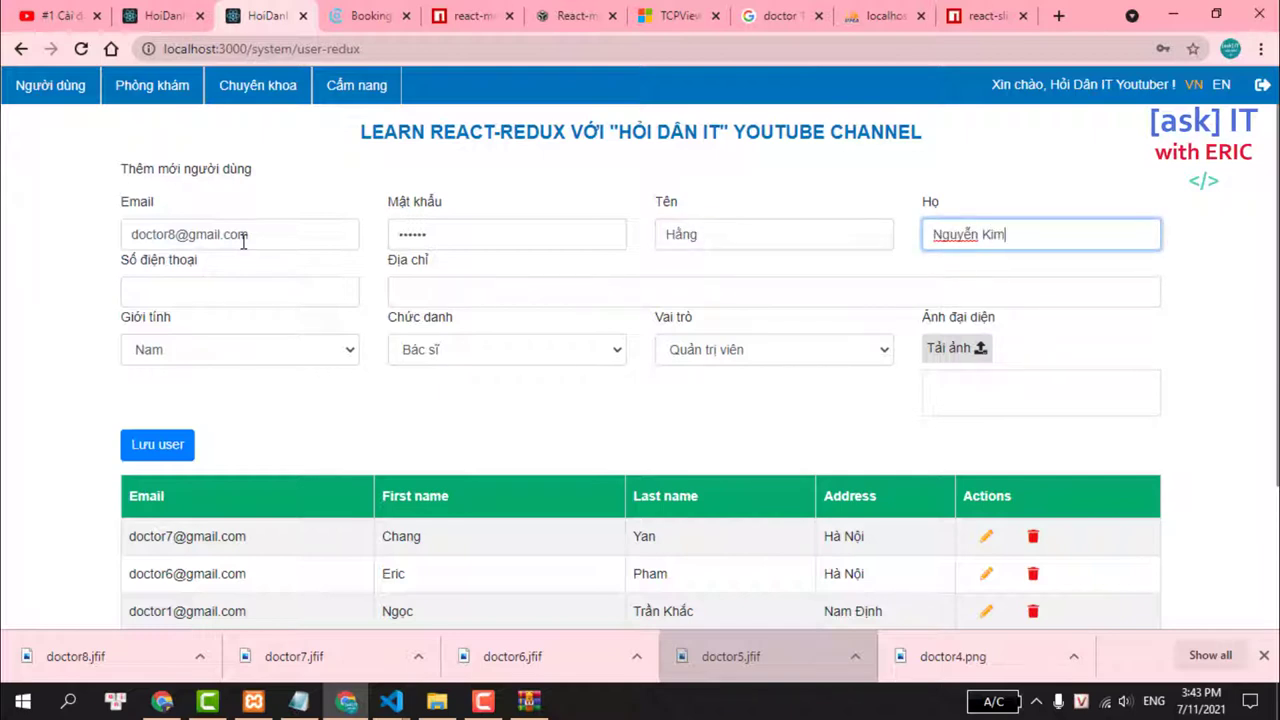
pyautogui.press('Tab')
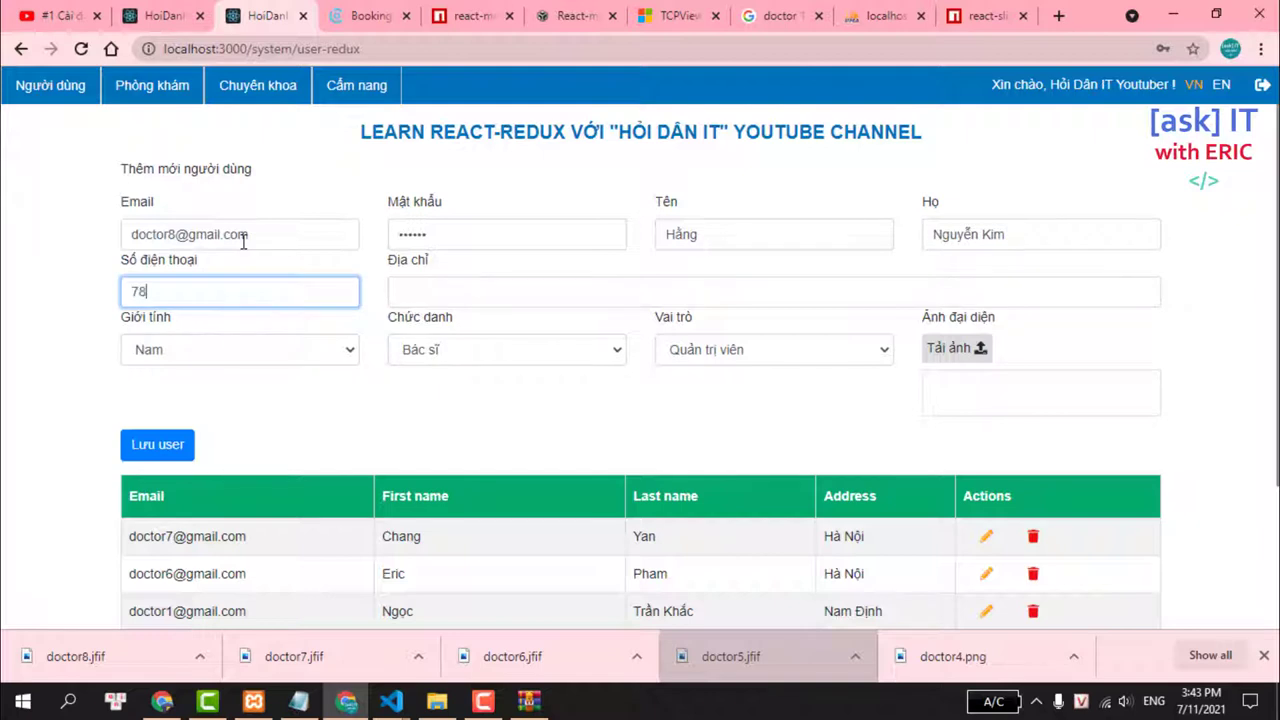
pyautogui.press('Tab')
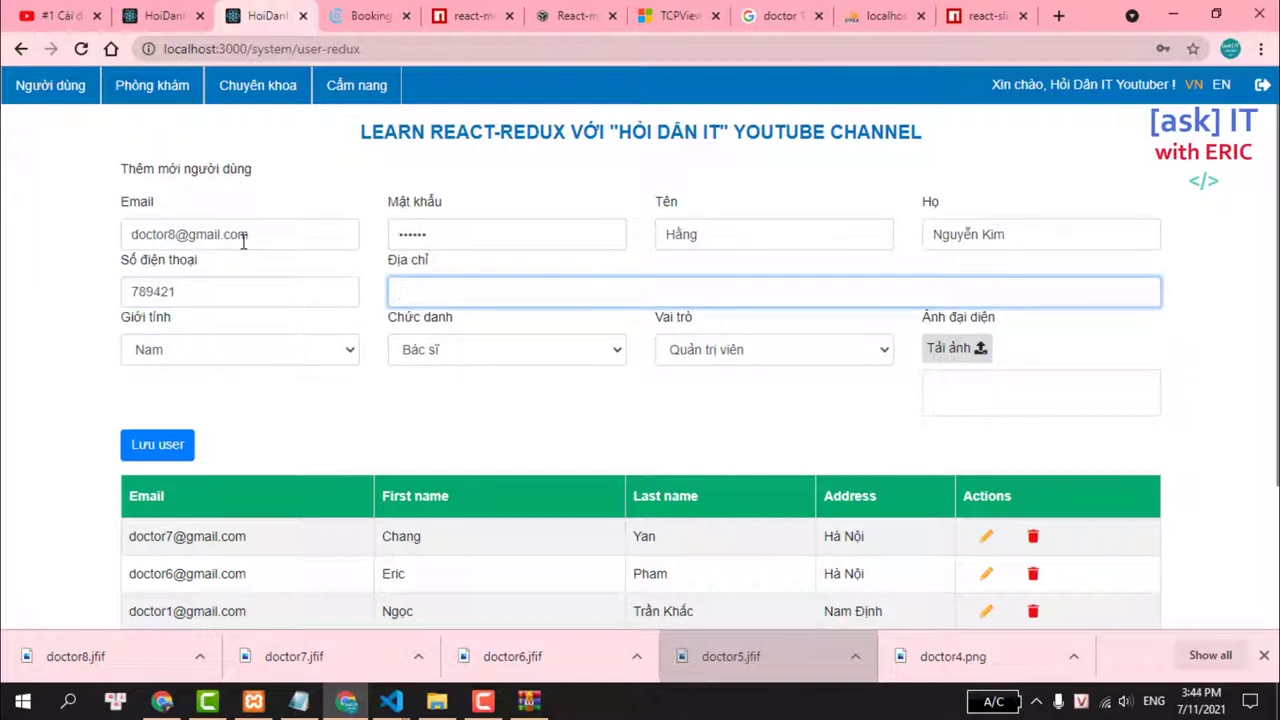
pyautogui.press('Tab')
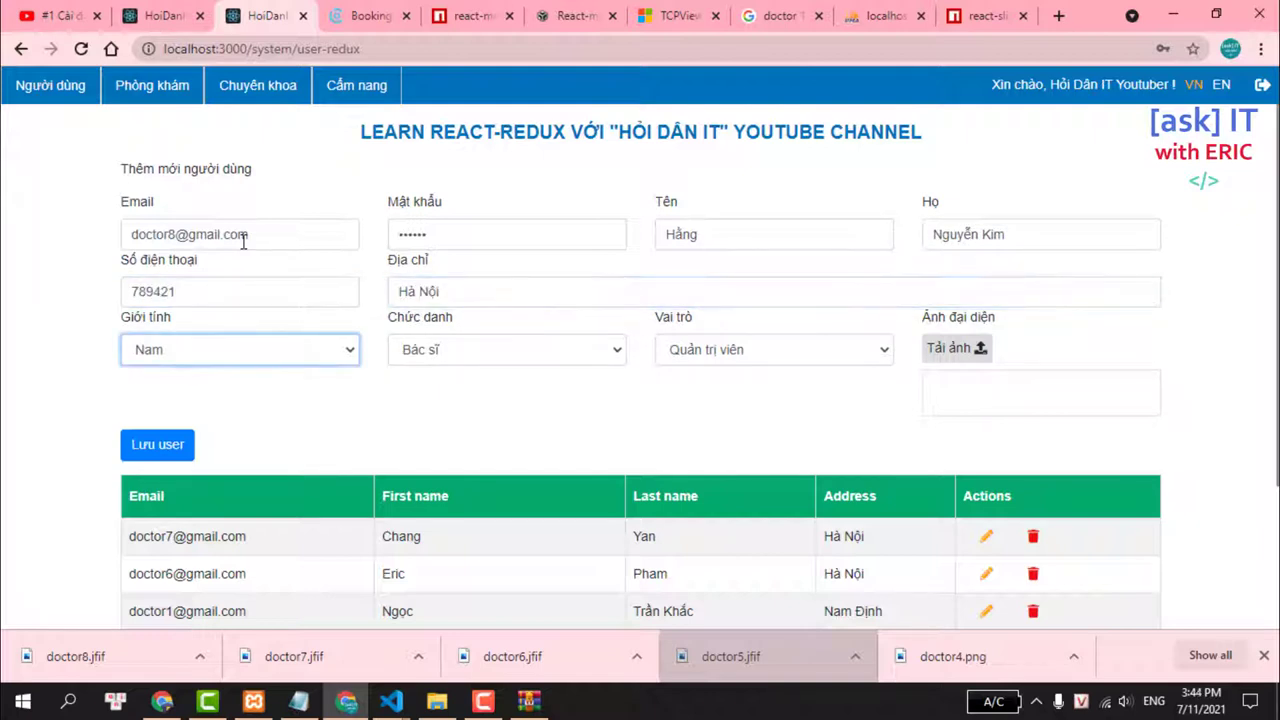
# Set gender to Nữ, title to Thạc sĩ and role to Bác sĩ.
pyautogui.click(229, 351)
pyautogui.click(183, 390)
pyautogui.scroll(-1, 500, 320)
pyautogui.click(489, 269)
pyautogui.click(463, 298)
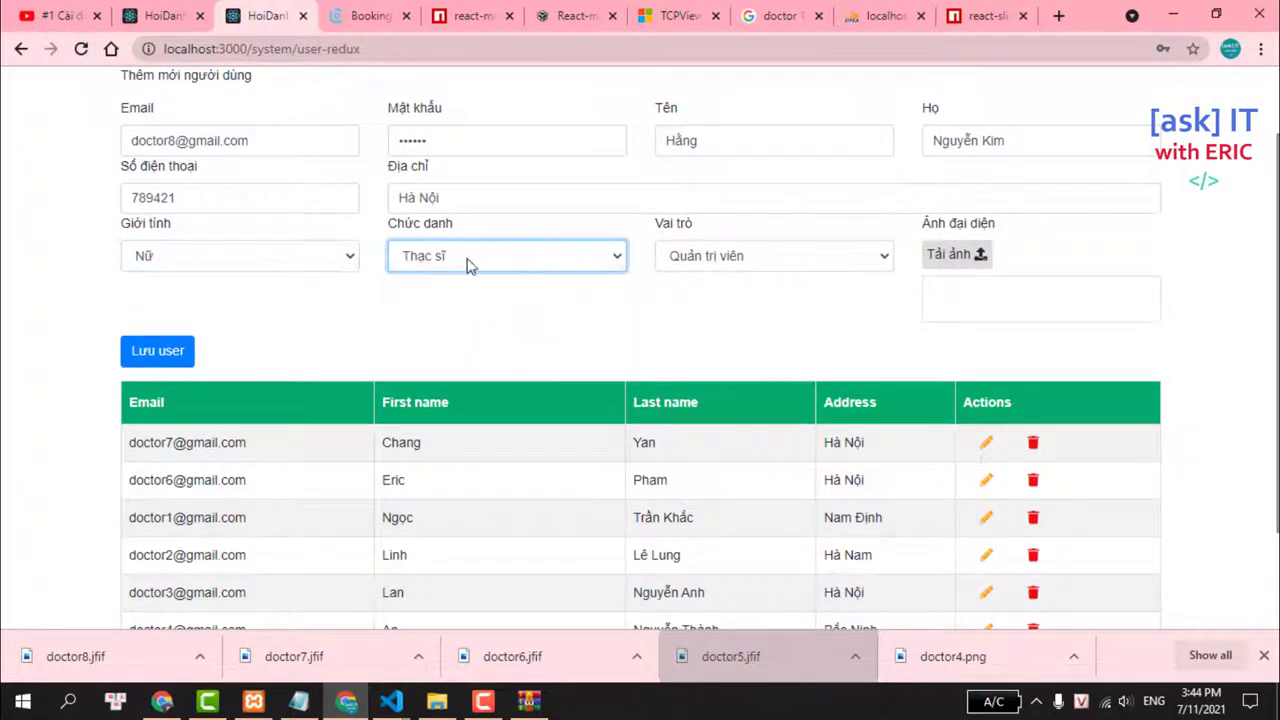
pyautogui.click(788, 264)
pyautogui.click(706, 297)
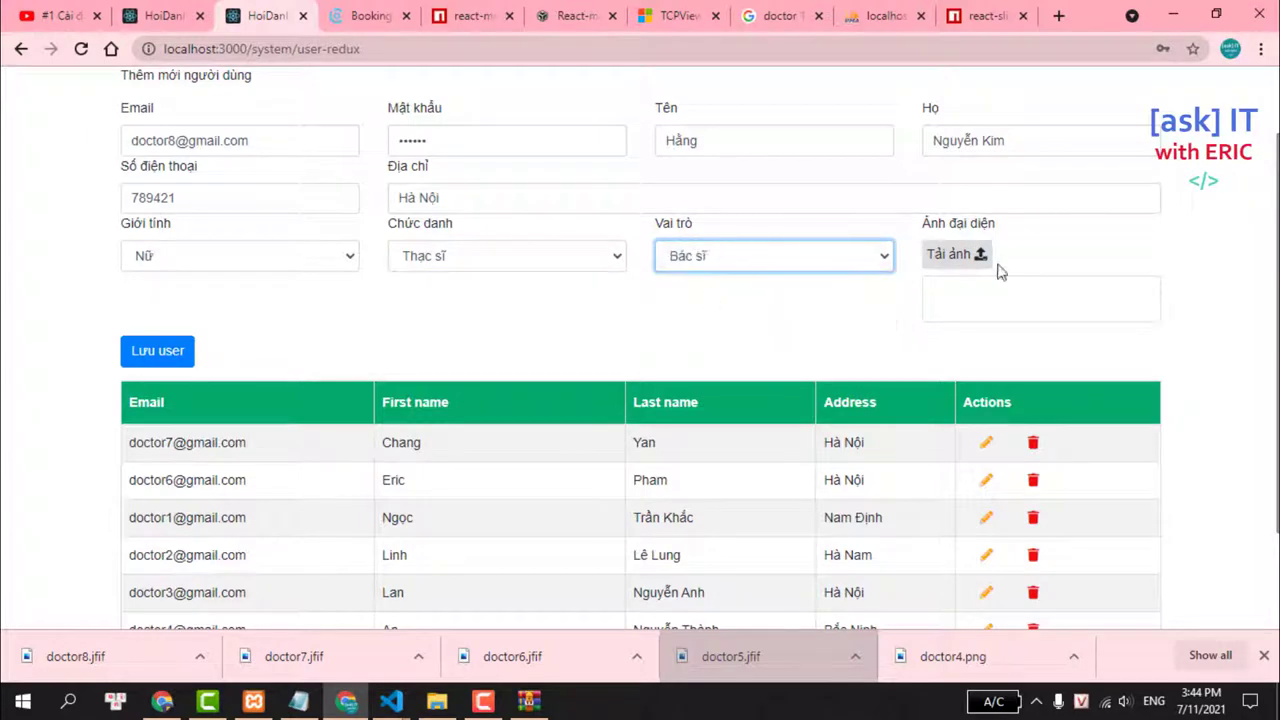
# Upload doctor8.jfif as the avatar and save the doctor with Lưu user.
pyautogui.click(984, 266)
pyautogui.write('d')
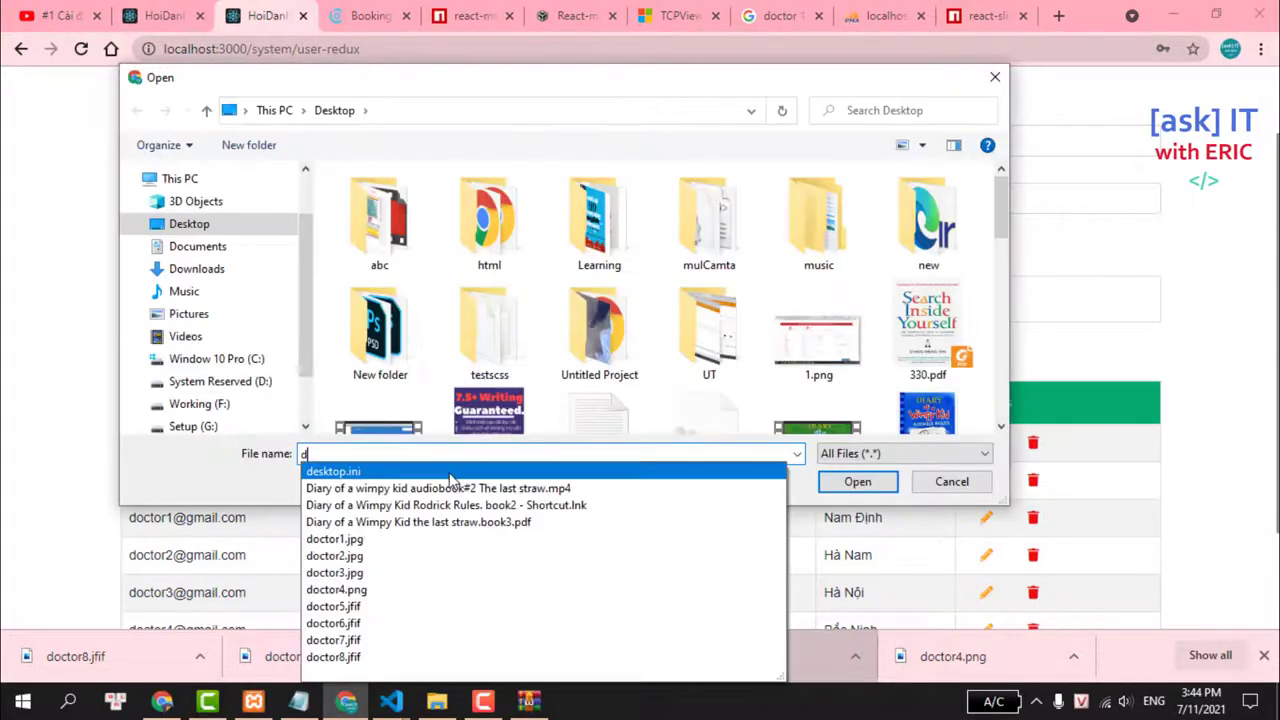
pyautogui.write('octor')
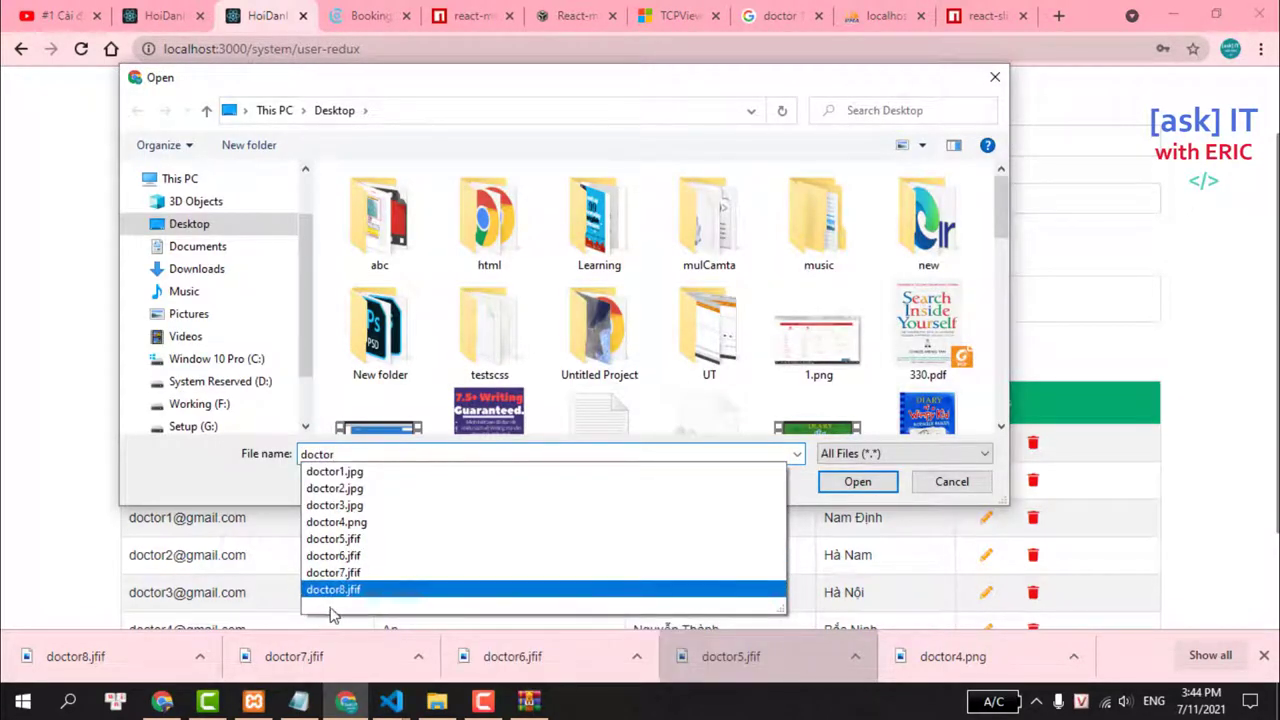
pyautogui.click(343, 598)
pyautogui.click(850, 484)
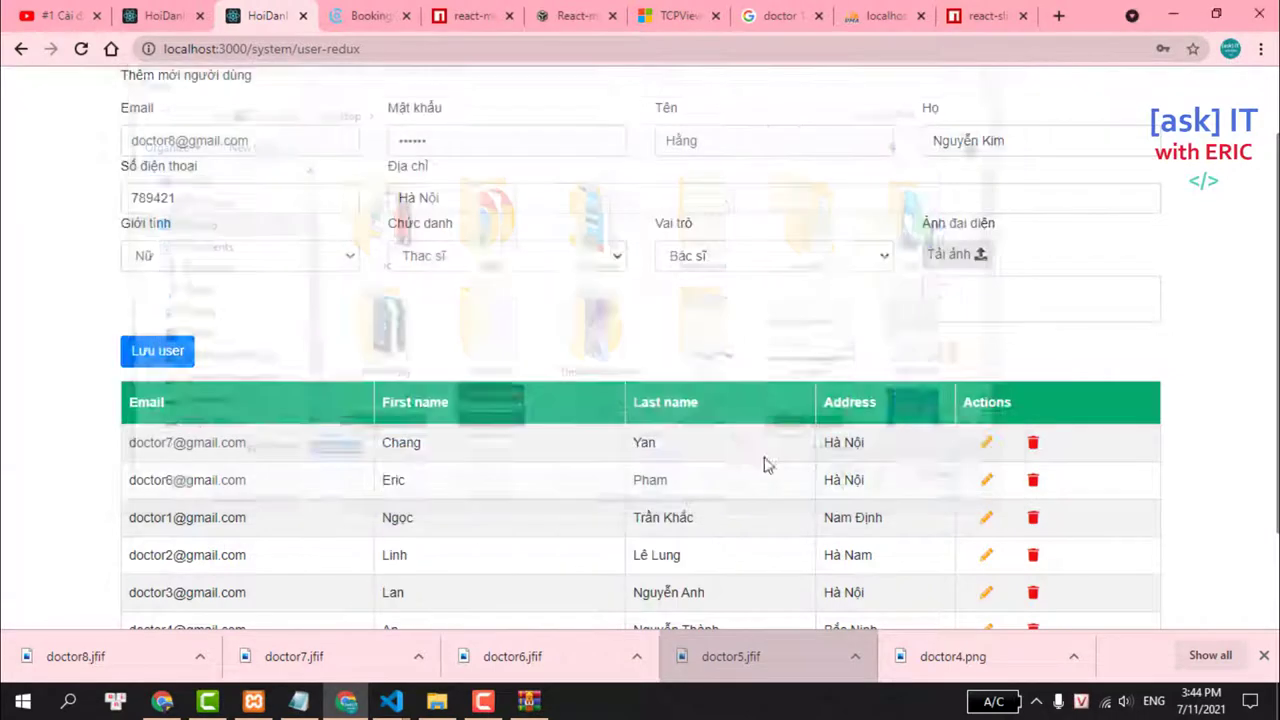
pyautogui.click(168, 350)
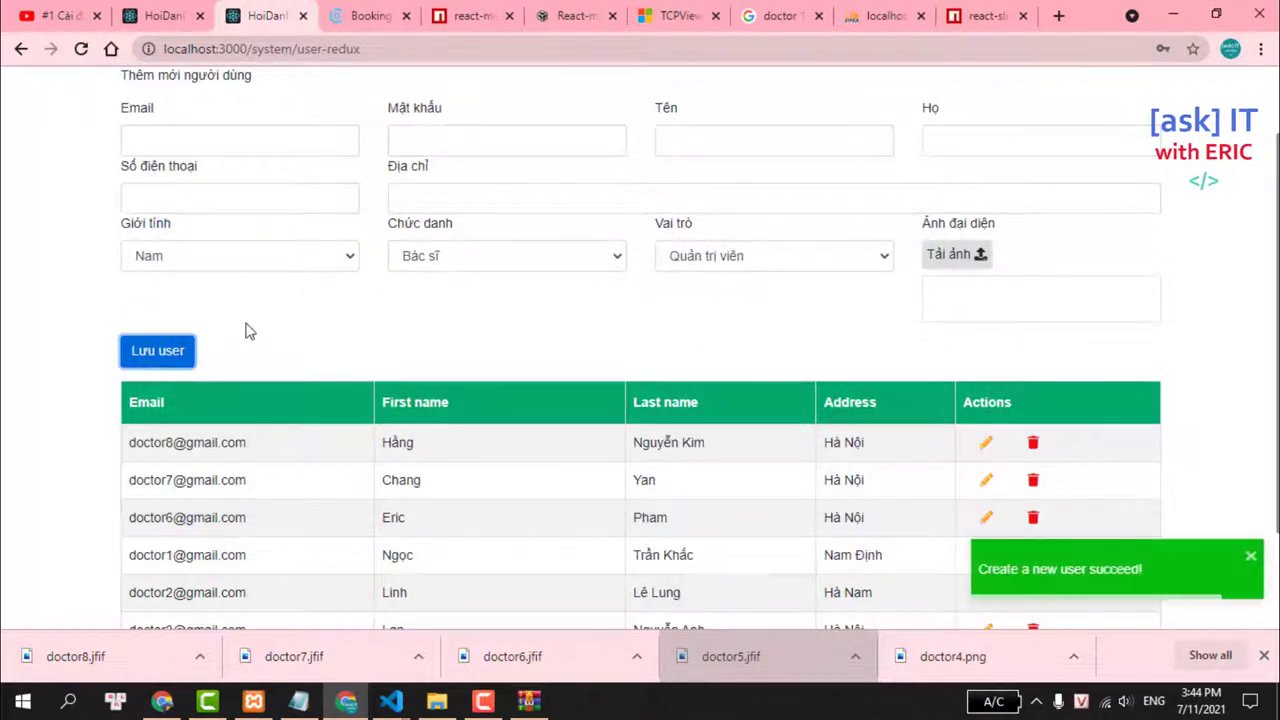
# Reload the BookingCare home page and scroll to the Bác sĩ nổi bật tuần qua section.
pyautogui.click(165, 15)
pyautogui.click(81, 48)
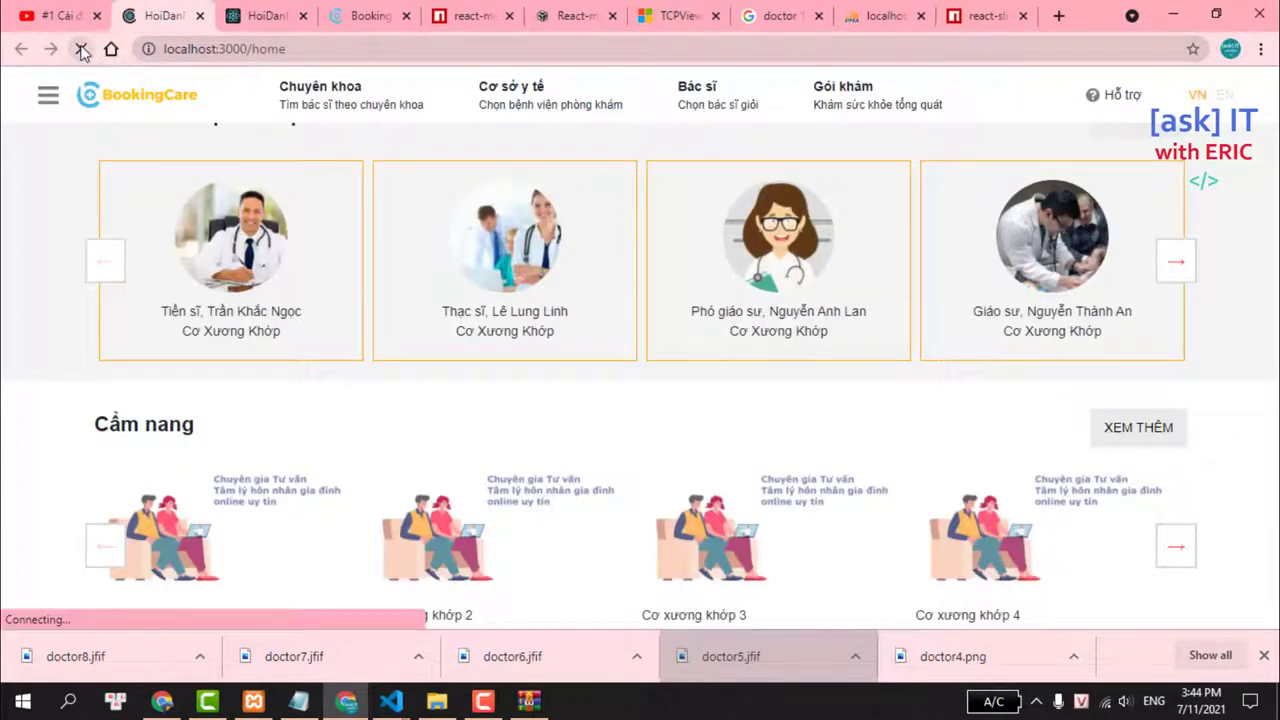
pyautogui.scroll(-4, 313, 233)
pyautogui.scroll(-7, 313, 240)
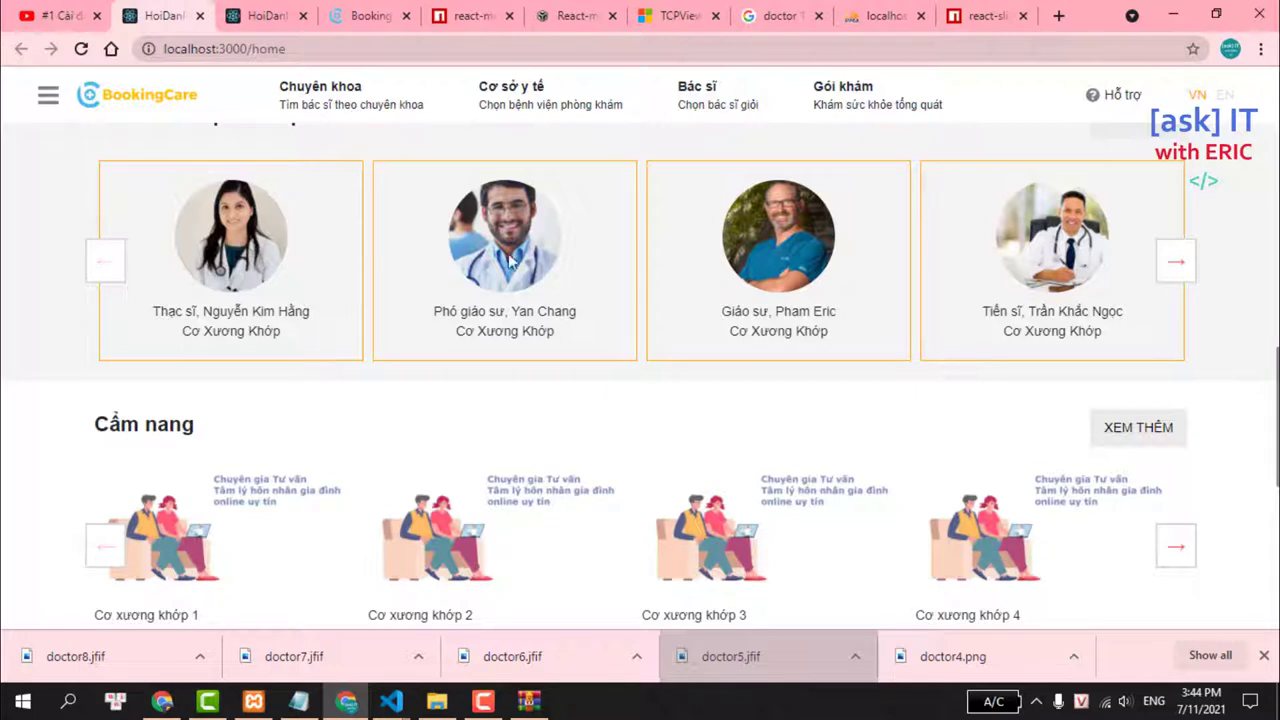
# Page the doctor carousel to its last card and back, twice, to check the new doctors.
pyautogui.click(1180, 268)
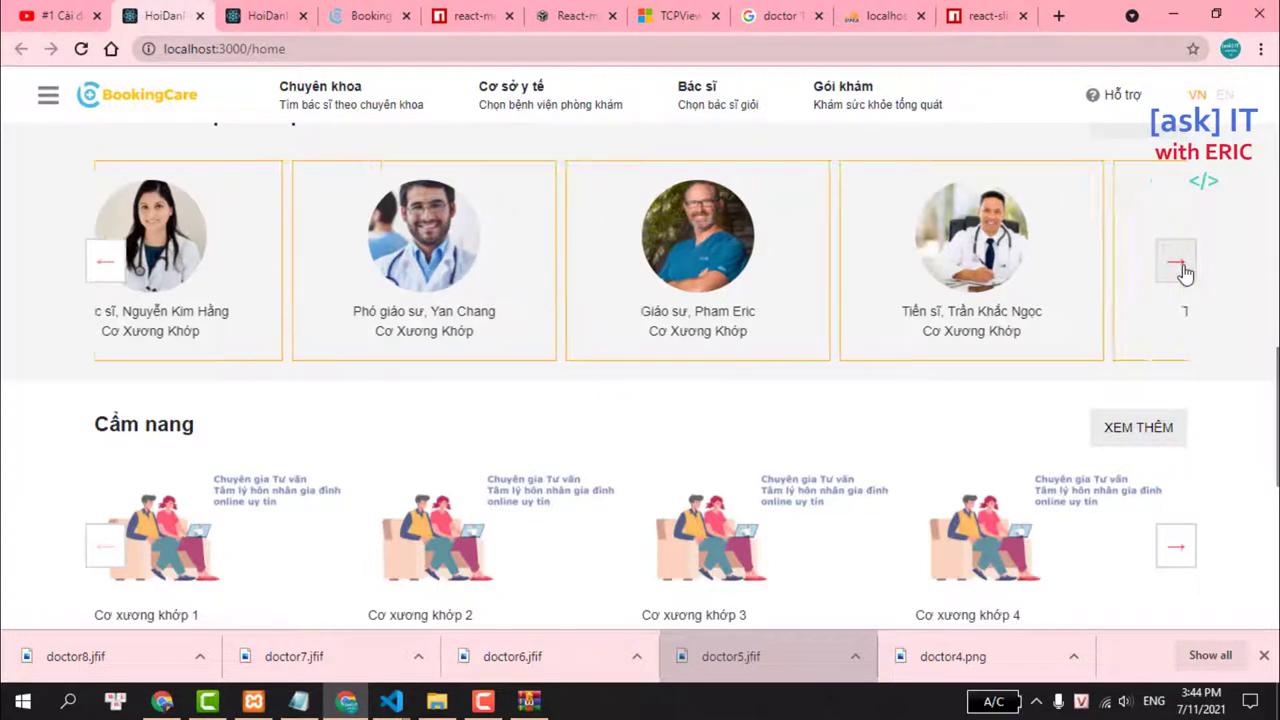
pyautogui.click(1180, 265)
pyautogui.click(1180, 265)
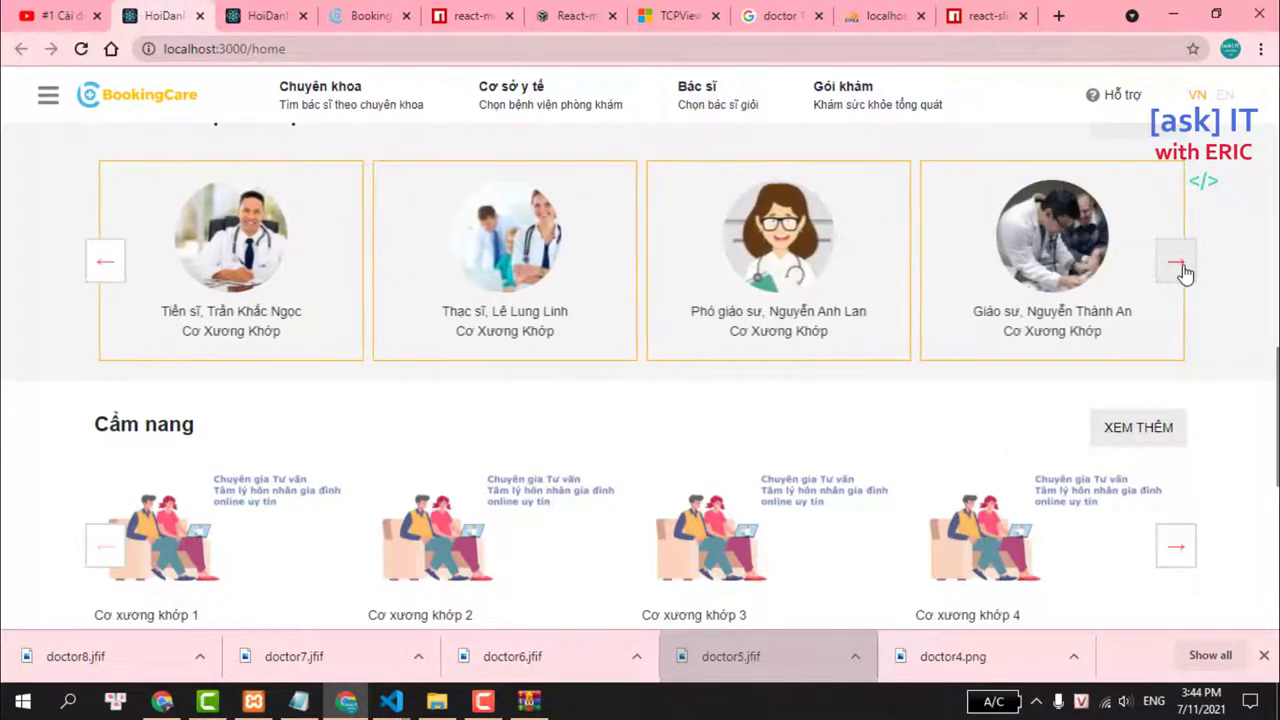
pyautogui.click(1180, 265)
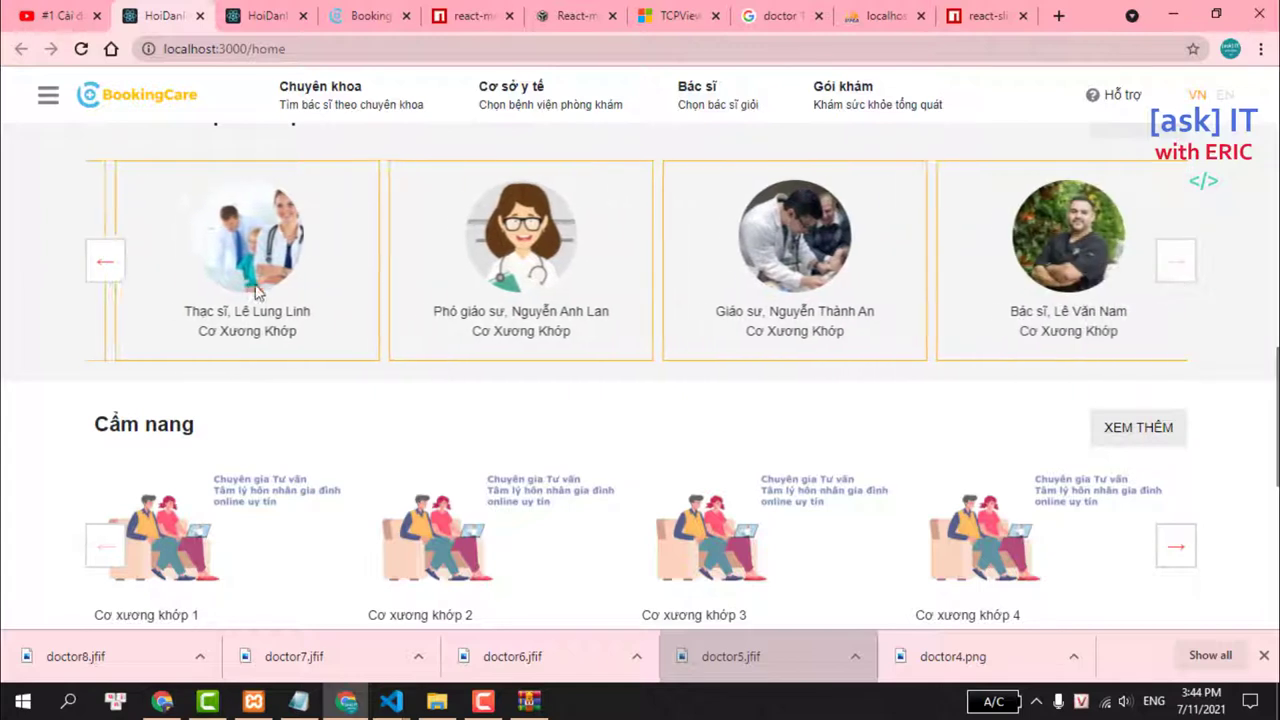
pyautogui.click(102, 266)
pyautogui.click(102, 266)
pyautogui.click(102, 266)
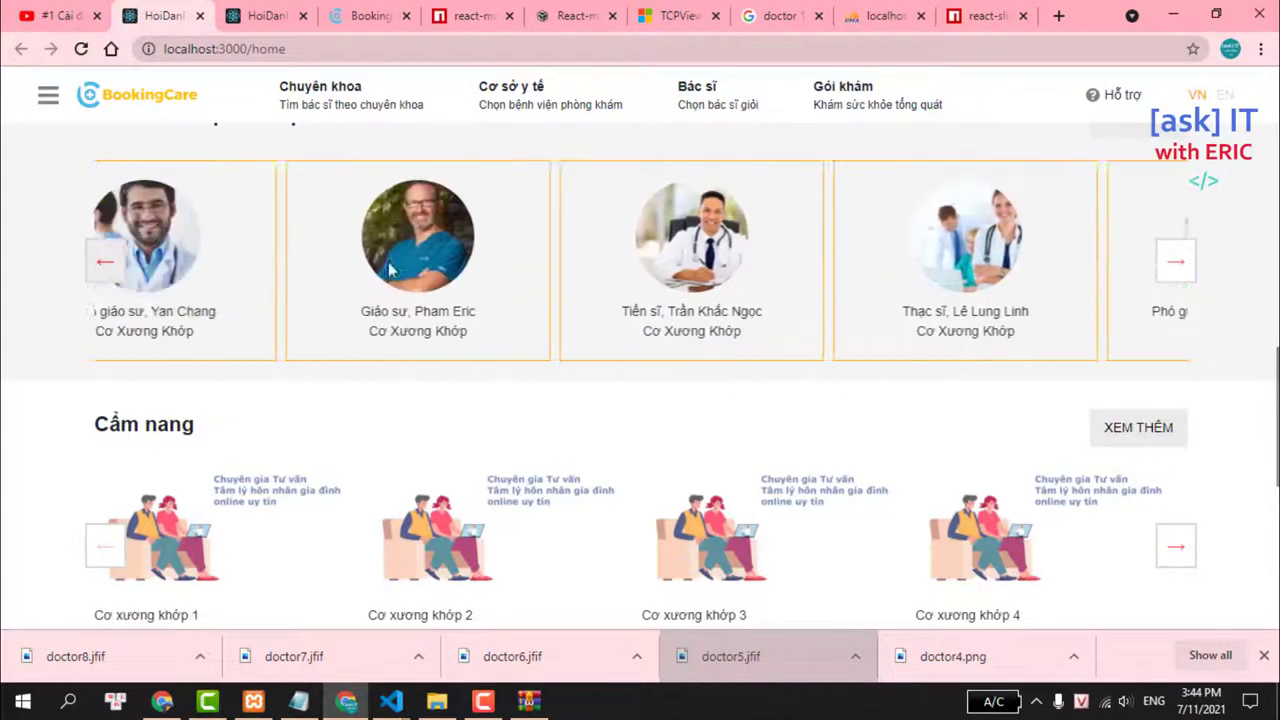
pyautogui.click(100, 264)
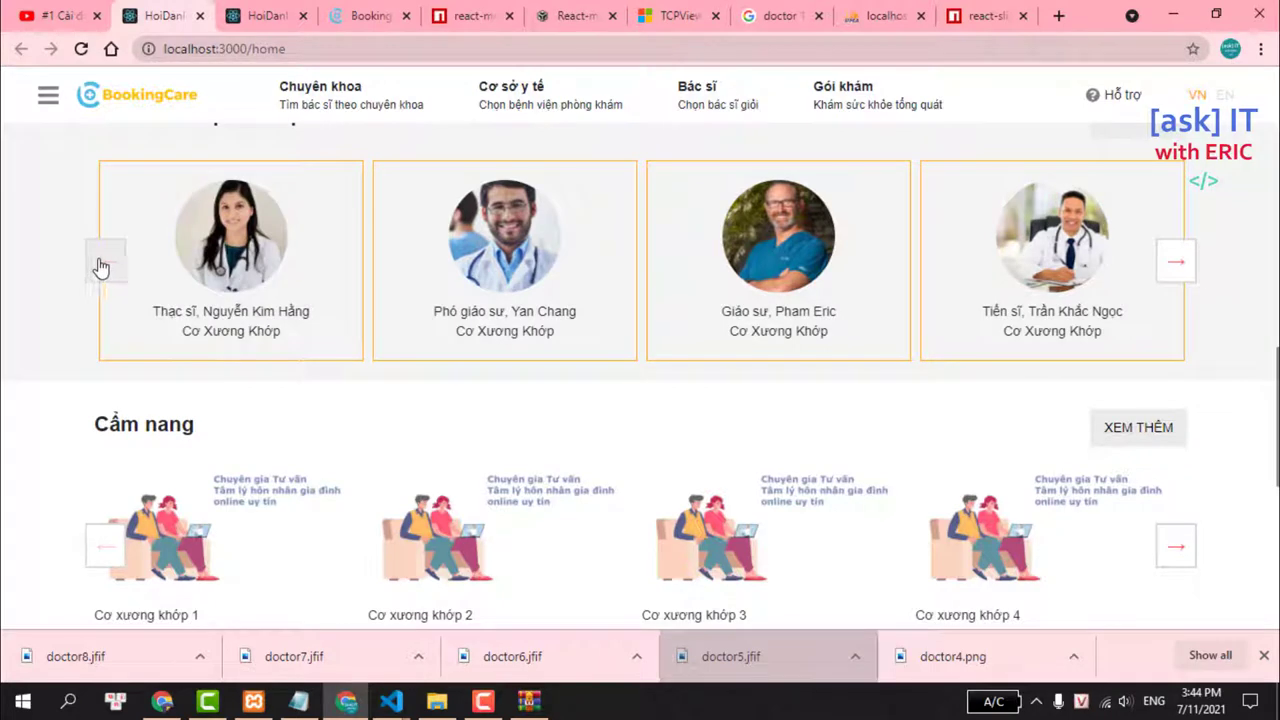
pyautogui.click(1177, 264)
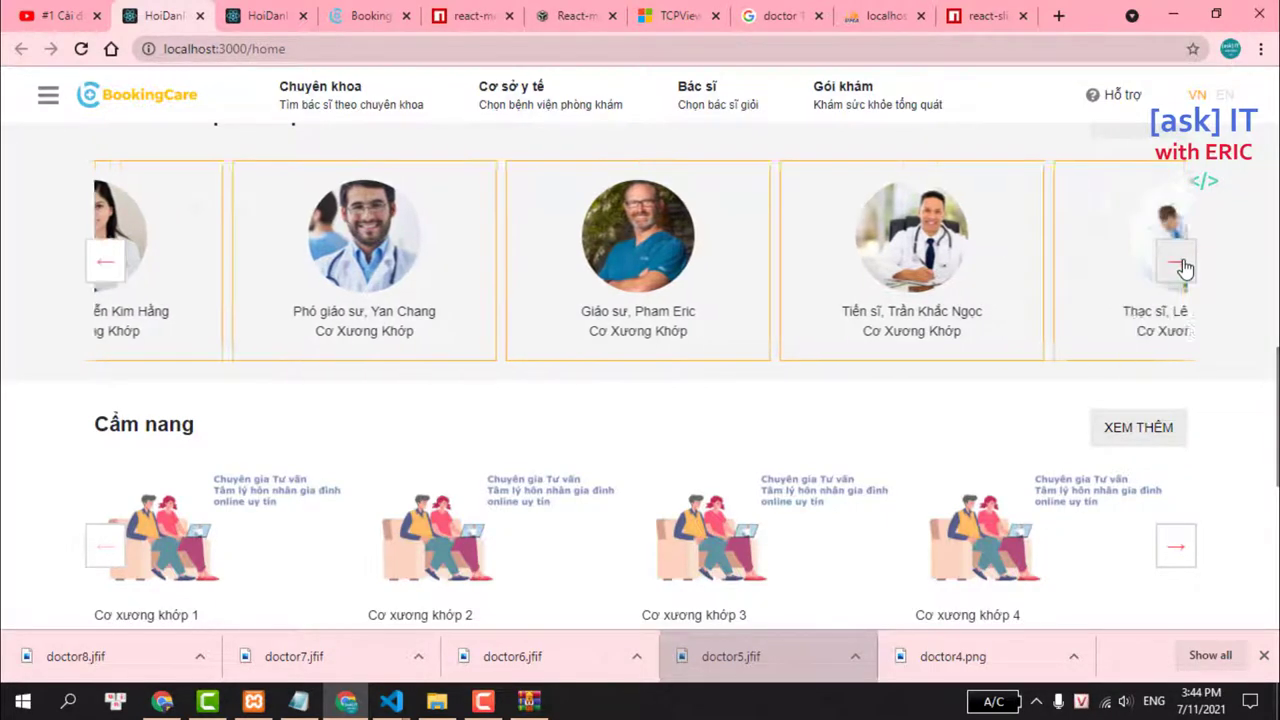
pyautogui.click(1181, 265)
pyautogui.click(1181, 265)
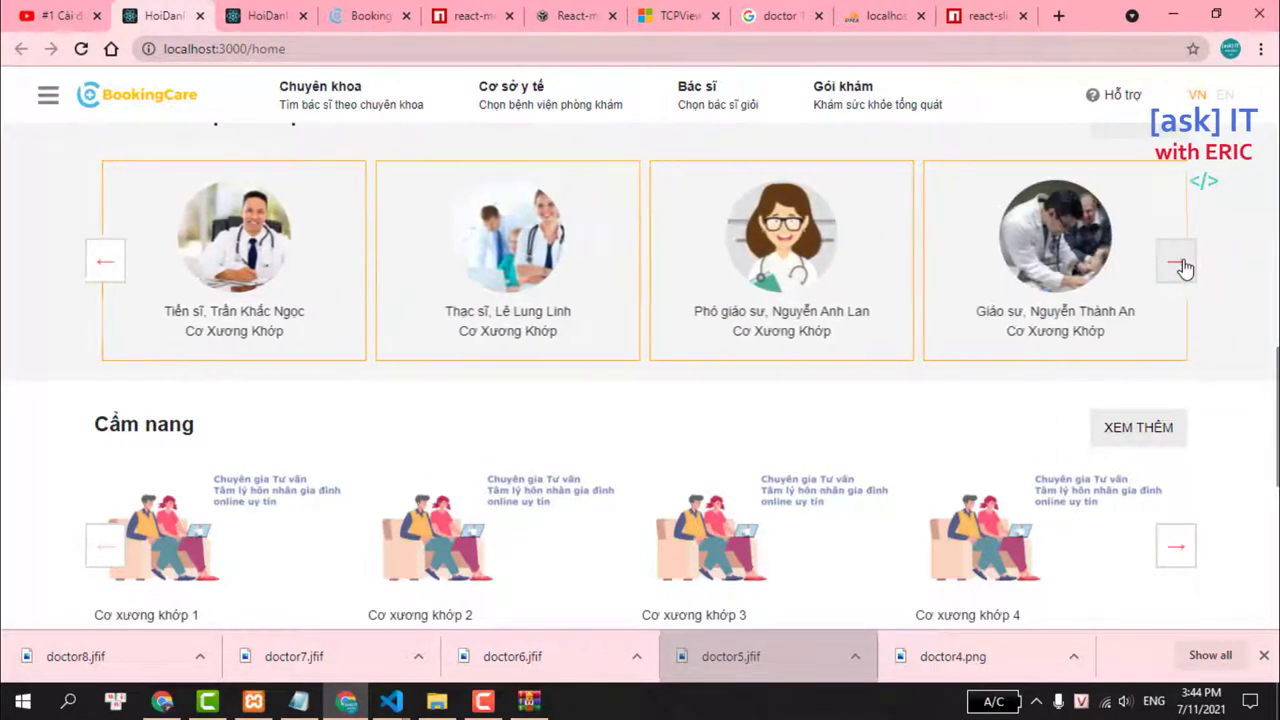
pyautogui.click(1181, 265)
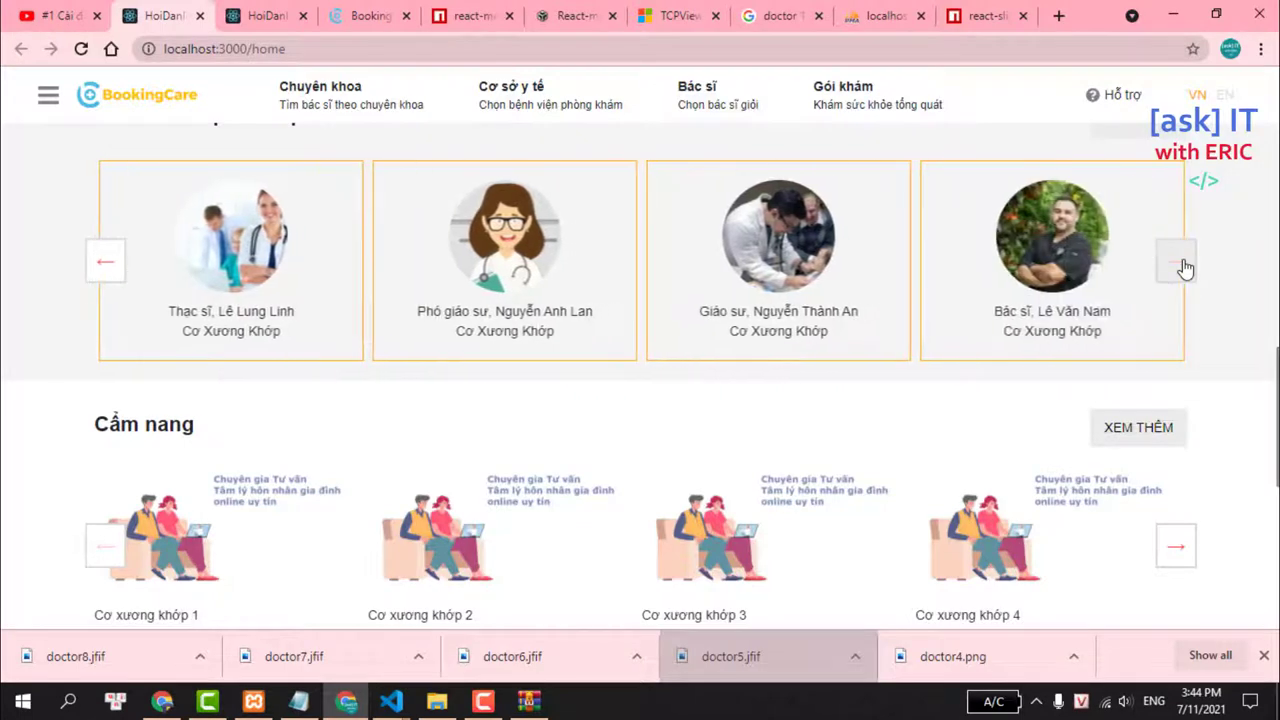
pyautogui.click(105, 256)
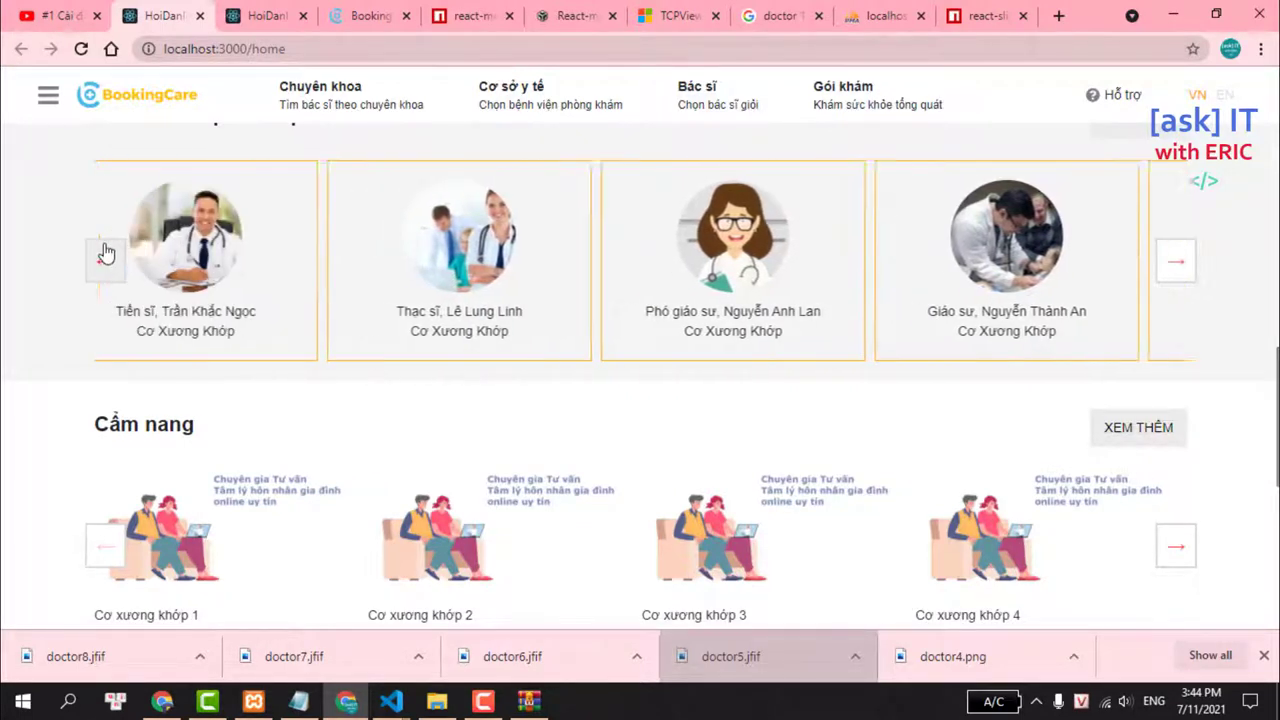
pyautogui.click(105, 255)
pyautogui.click(106, 255)
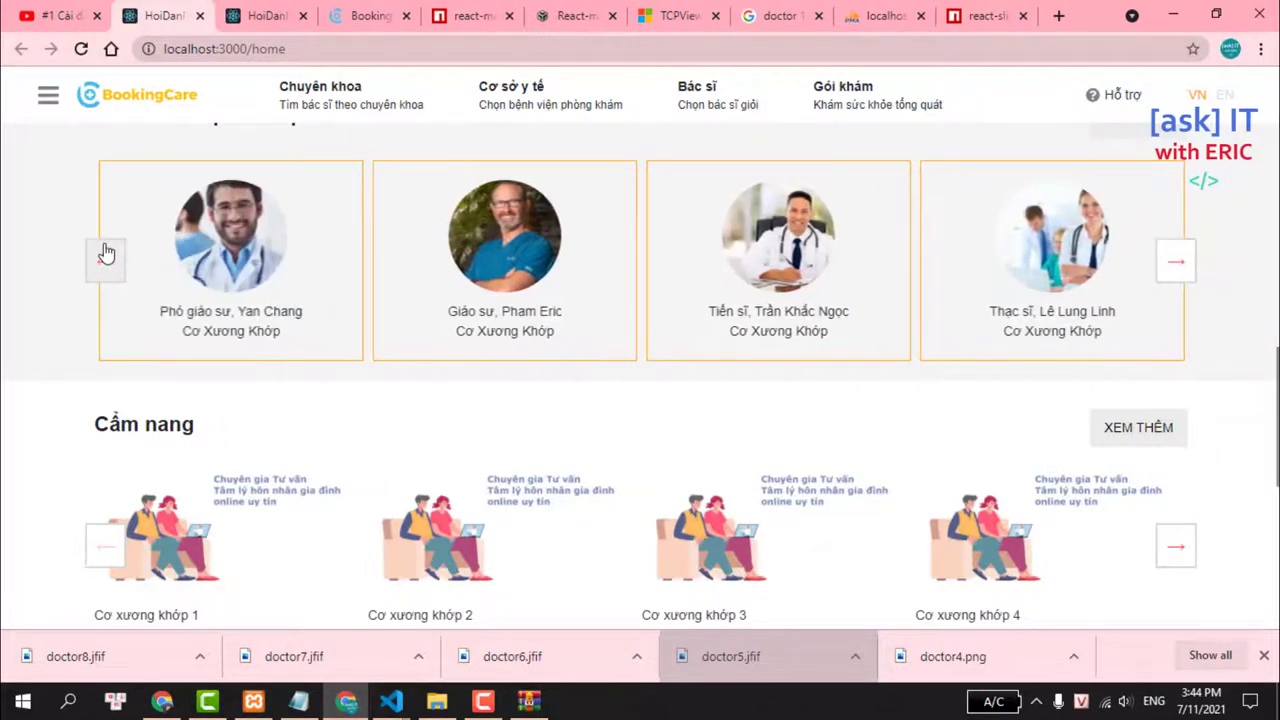
pyautogui.click(110, 268)
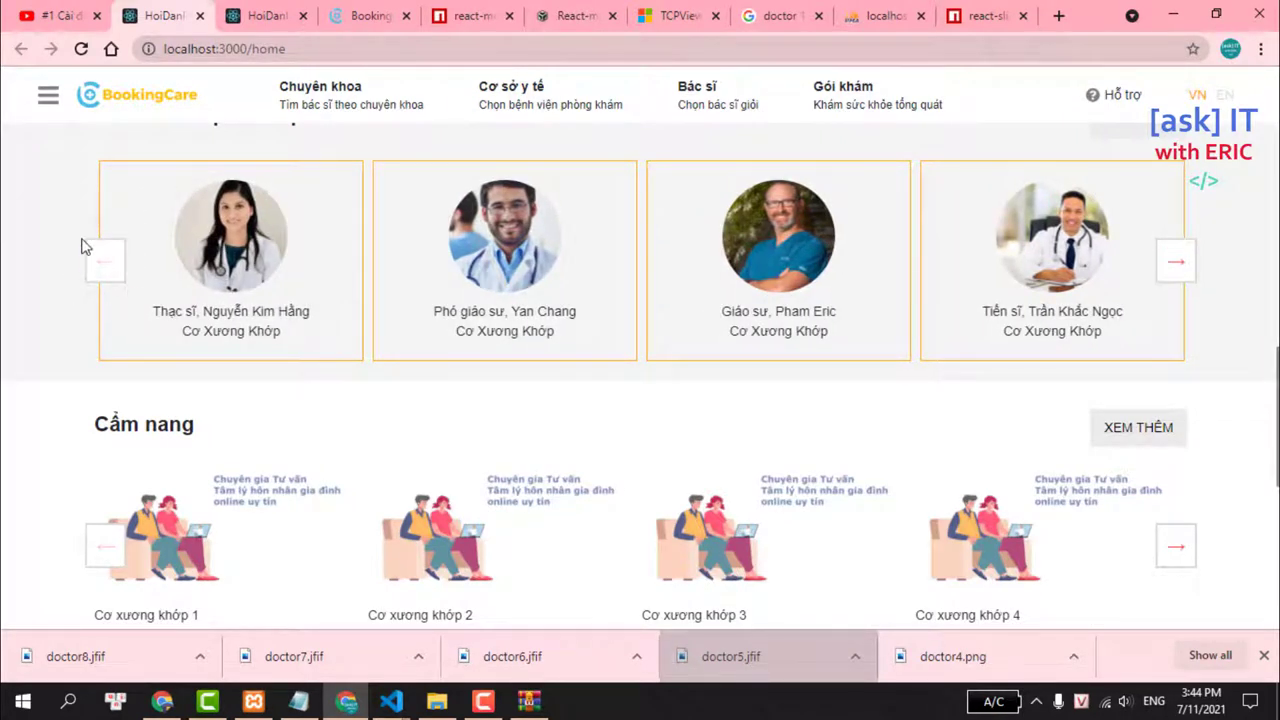
# Open the react-slick Props documentation link 'here.' in a new tab and switch to it.
pyautogui.click(985, 15)
pyautogui.scroll(10, 520, 181)
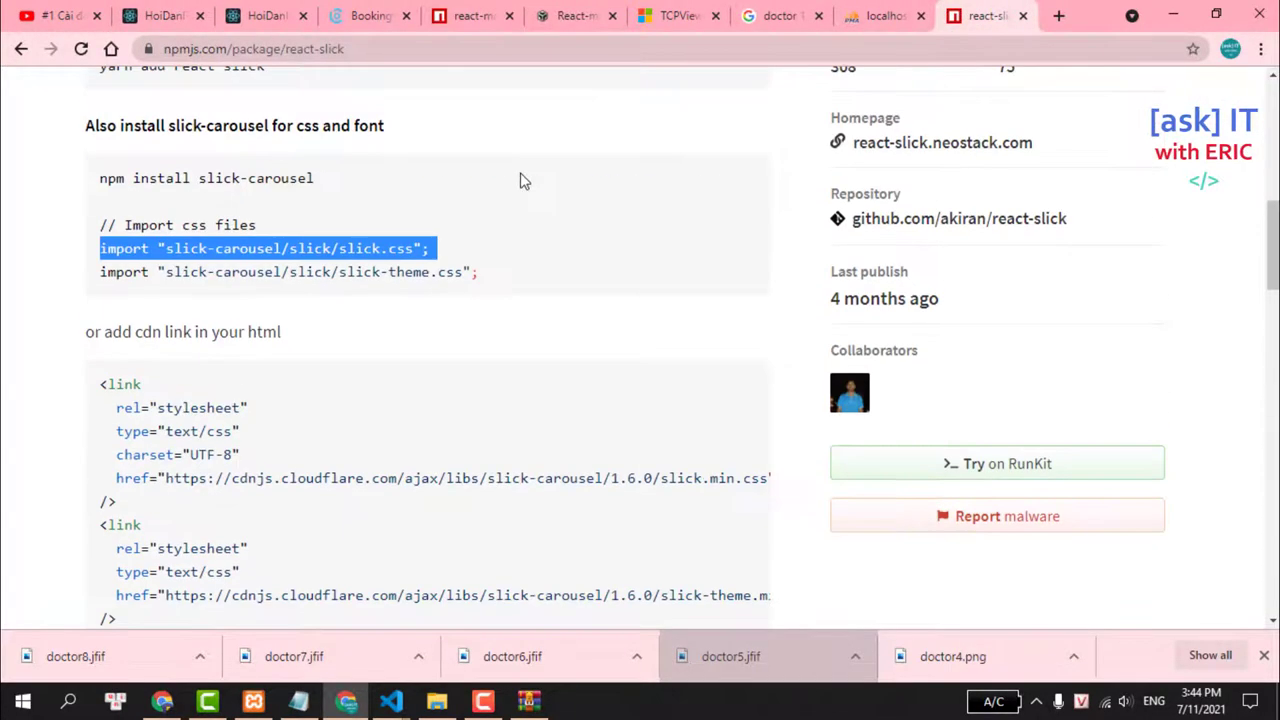
pyautogui.scroll(2, 520, 181)
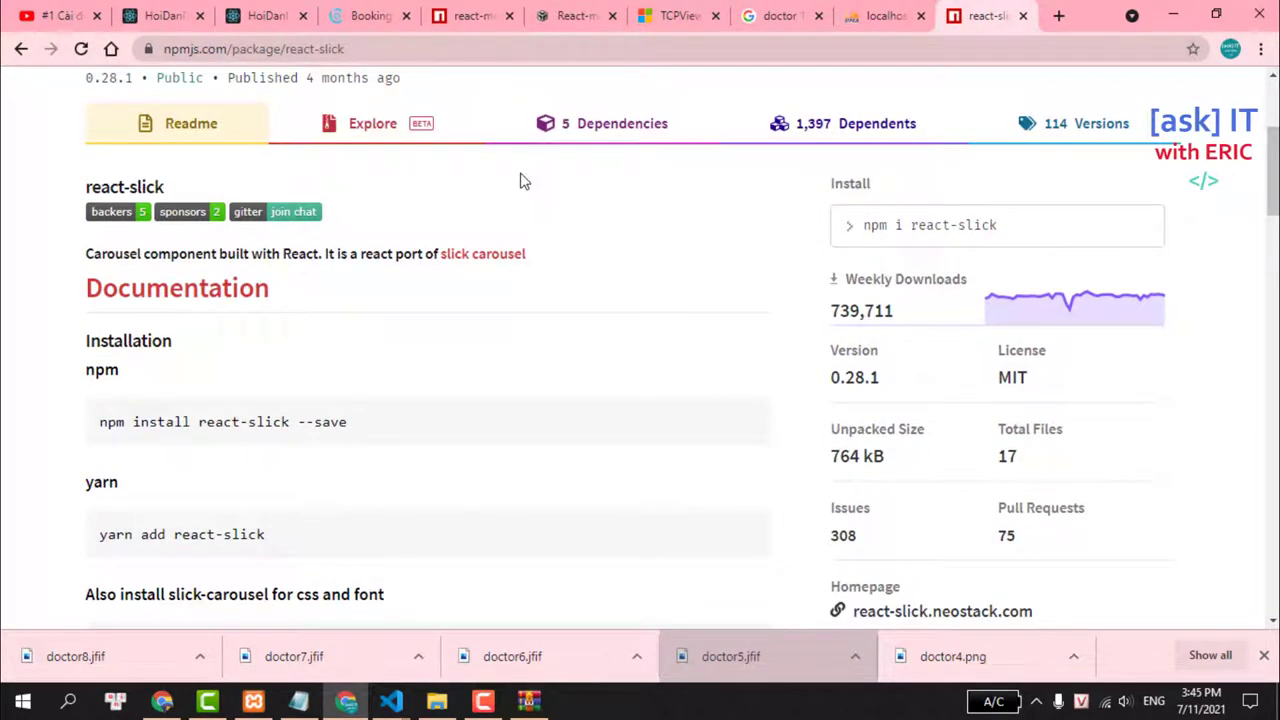
pyautogui.scroll(2, 520, 181)
pyautogui.scroll(-7, 520, 180)
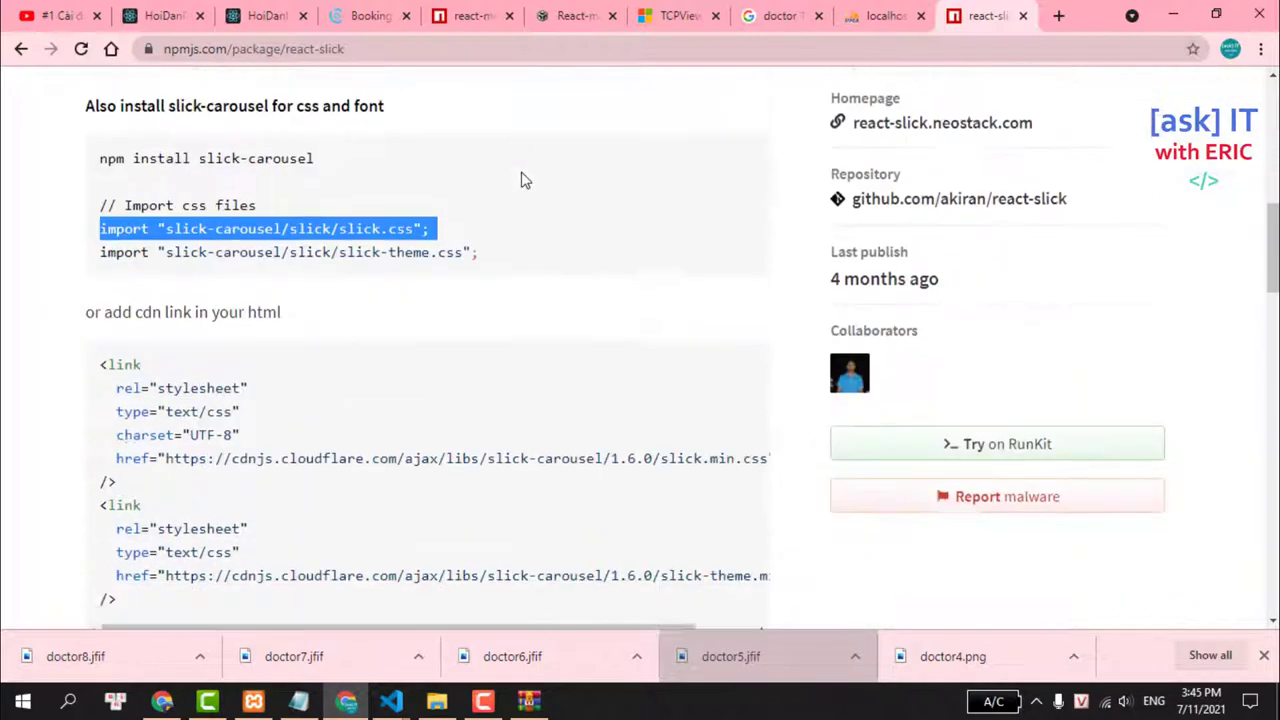
pyautogui.scroll(-15, 520, 181)
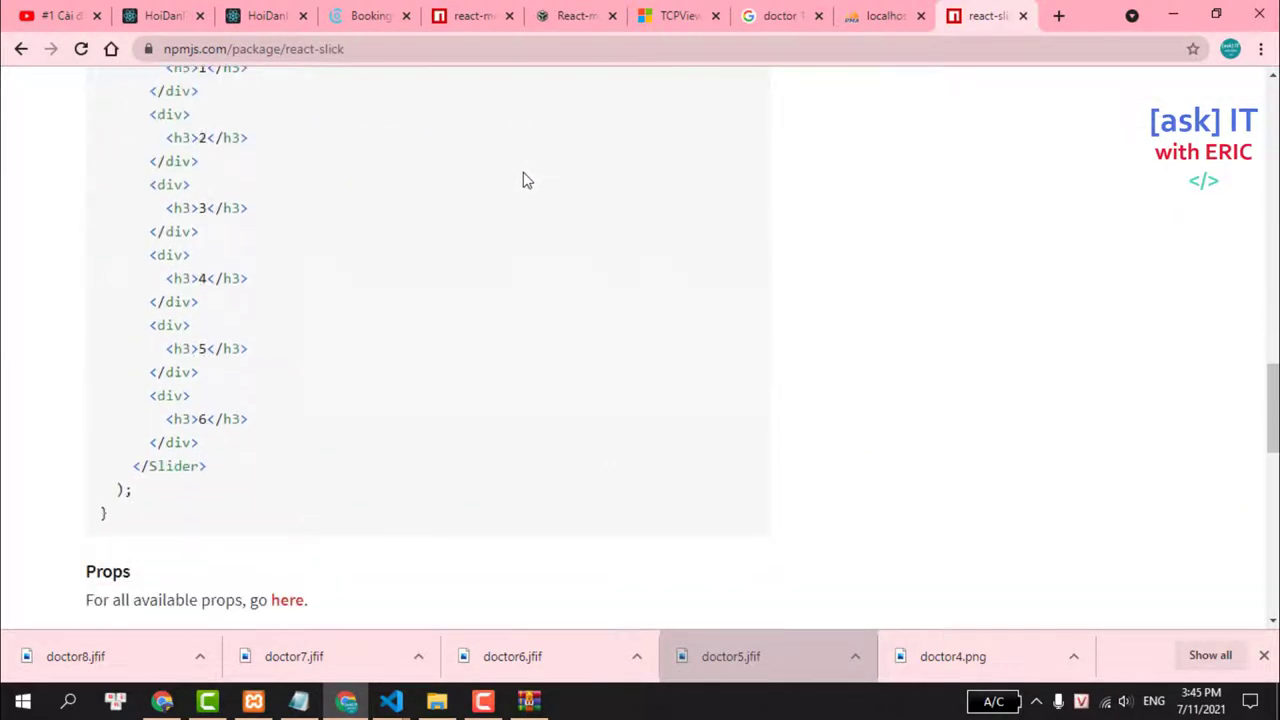
pyautogui.scroll(2, 527, 180)
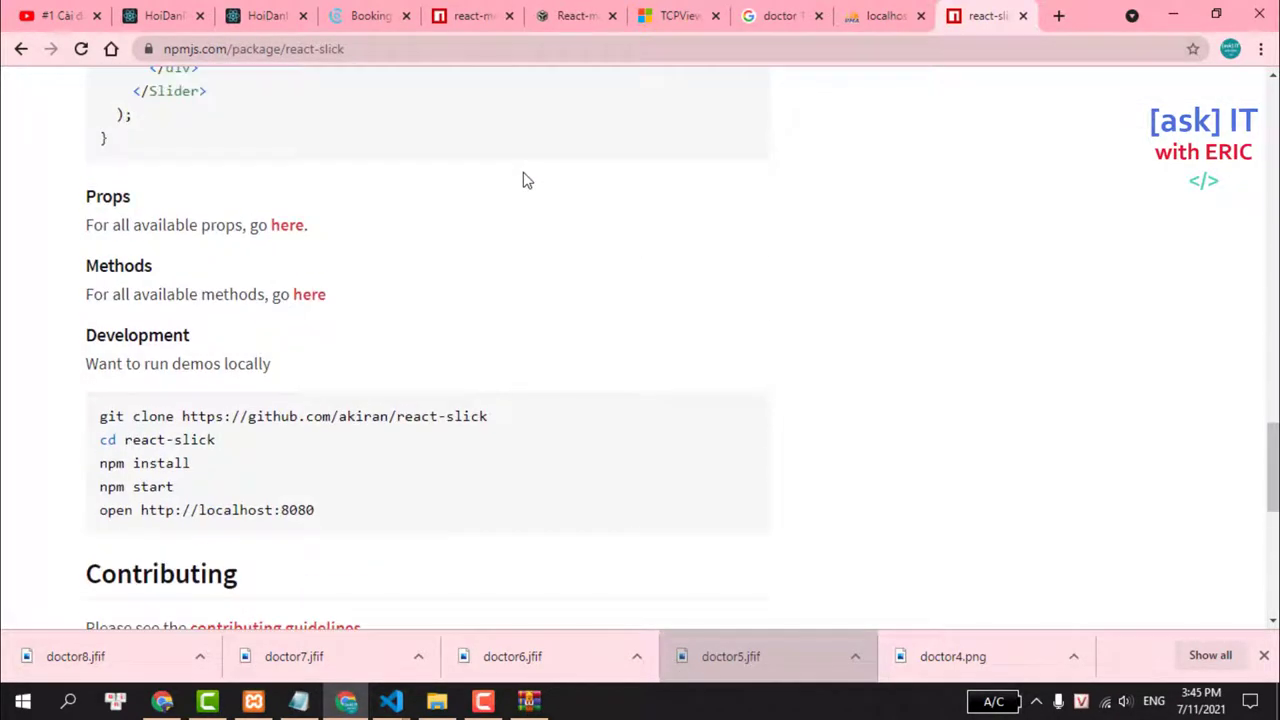
pyautogui.rightClick(302, 231)
pyautogui.click(318, 243)
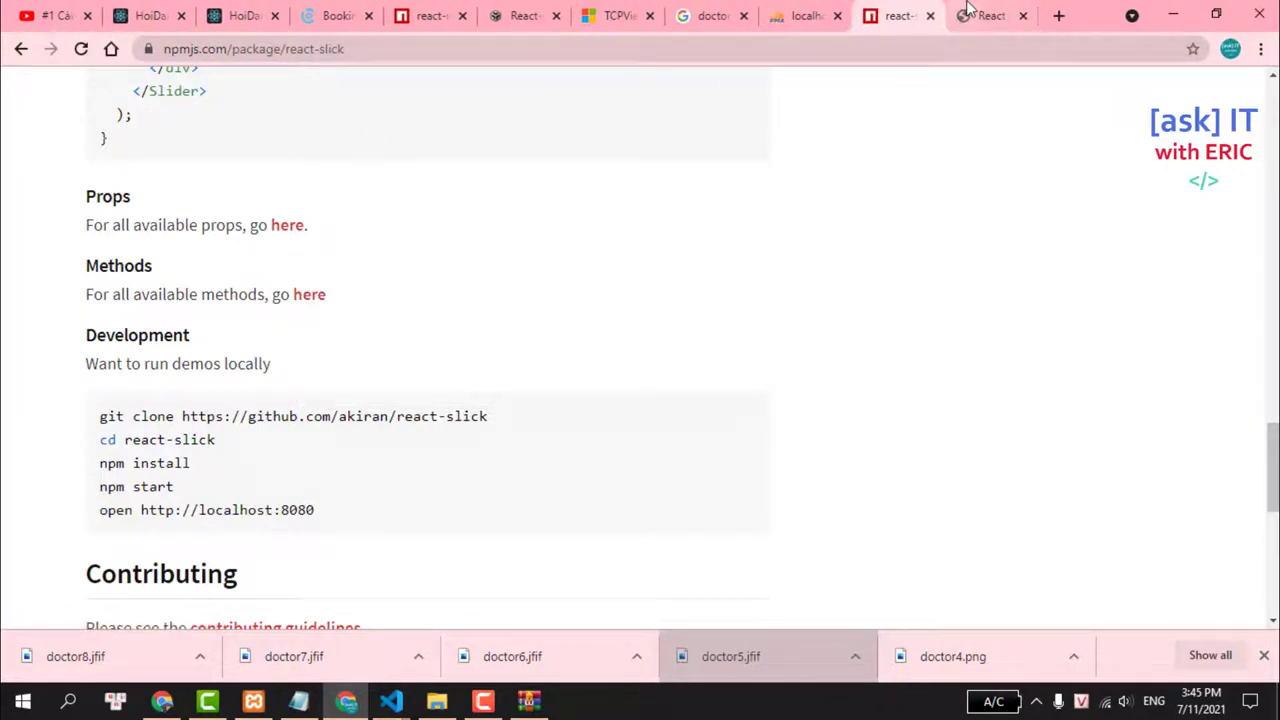
pyautogui.hotkey('ctrl', 'Tab')
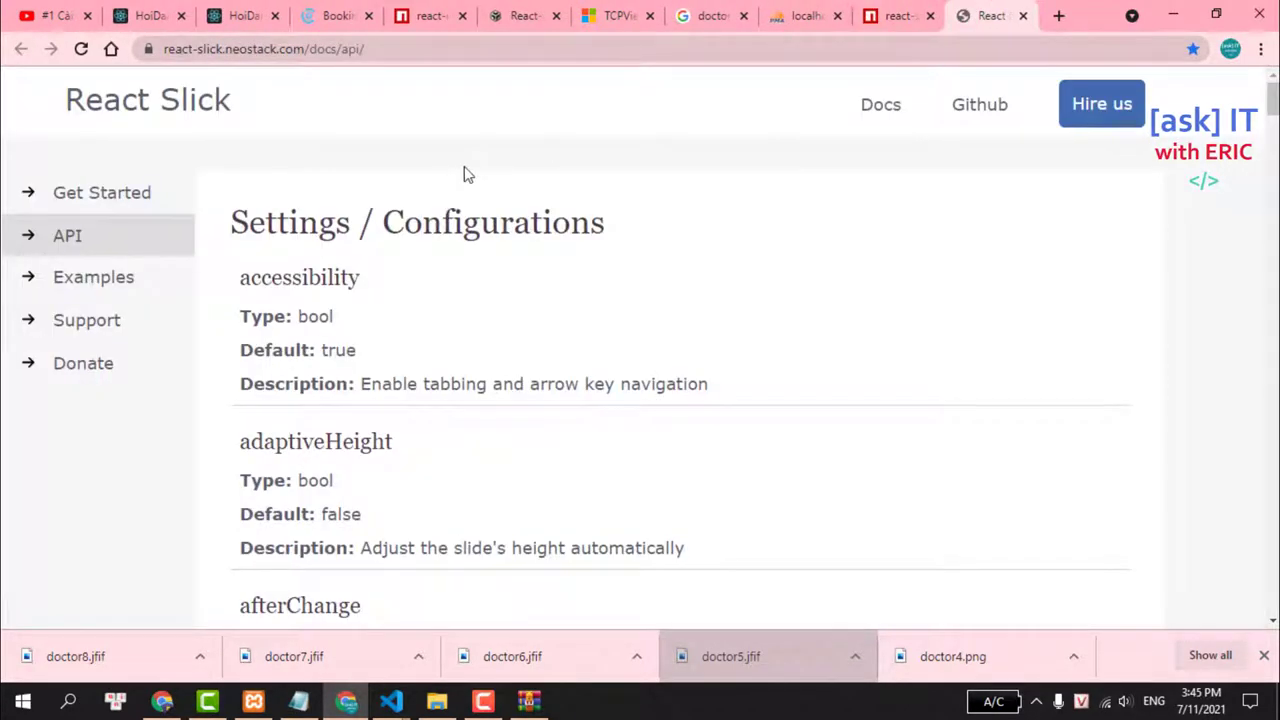
# Find 'enable' on the React Slick API page and step to its third of 7 matches.
pyautogui.scroll(-1, 465, 175)
pyautogui.scroll(-1, 466, 175)
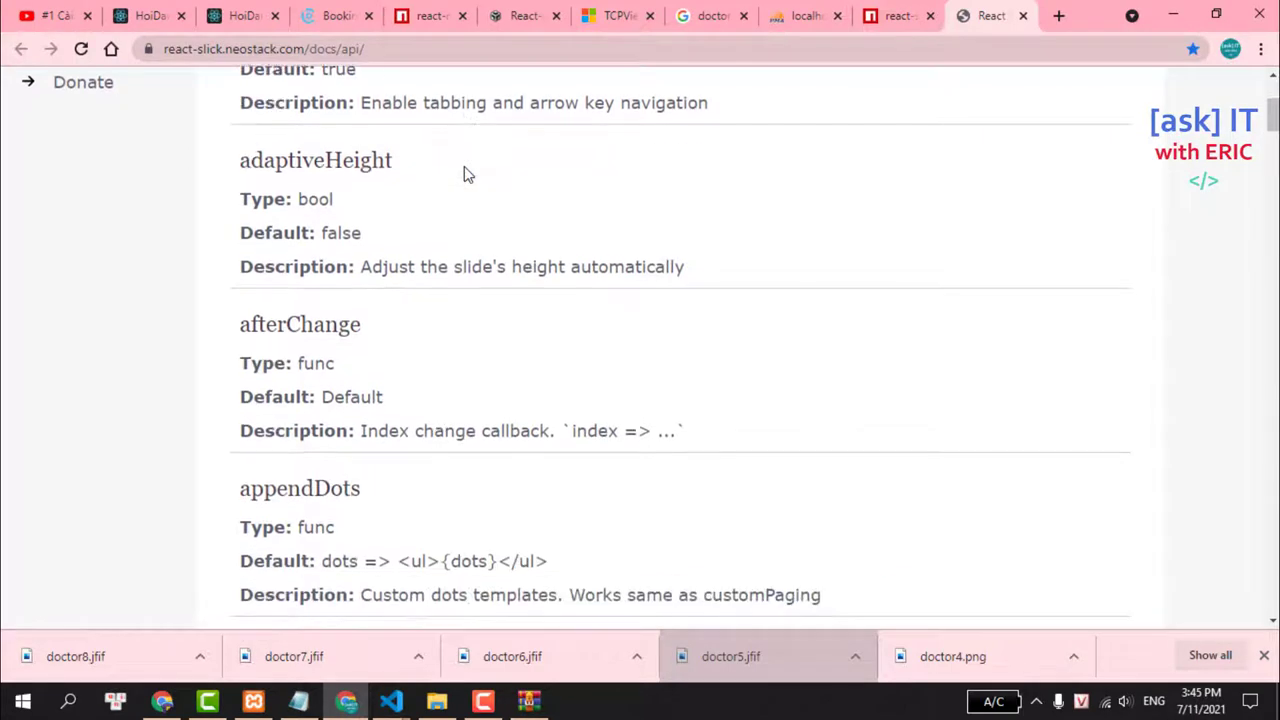
pyautogui.hotkey('ctrl', 'f')
pyautogui.write('e')
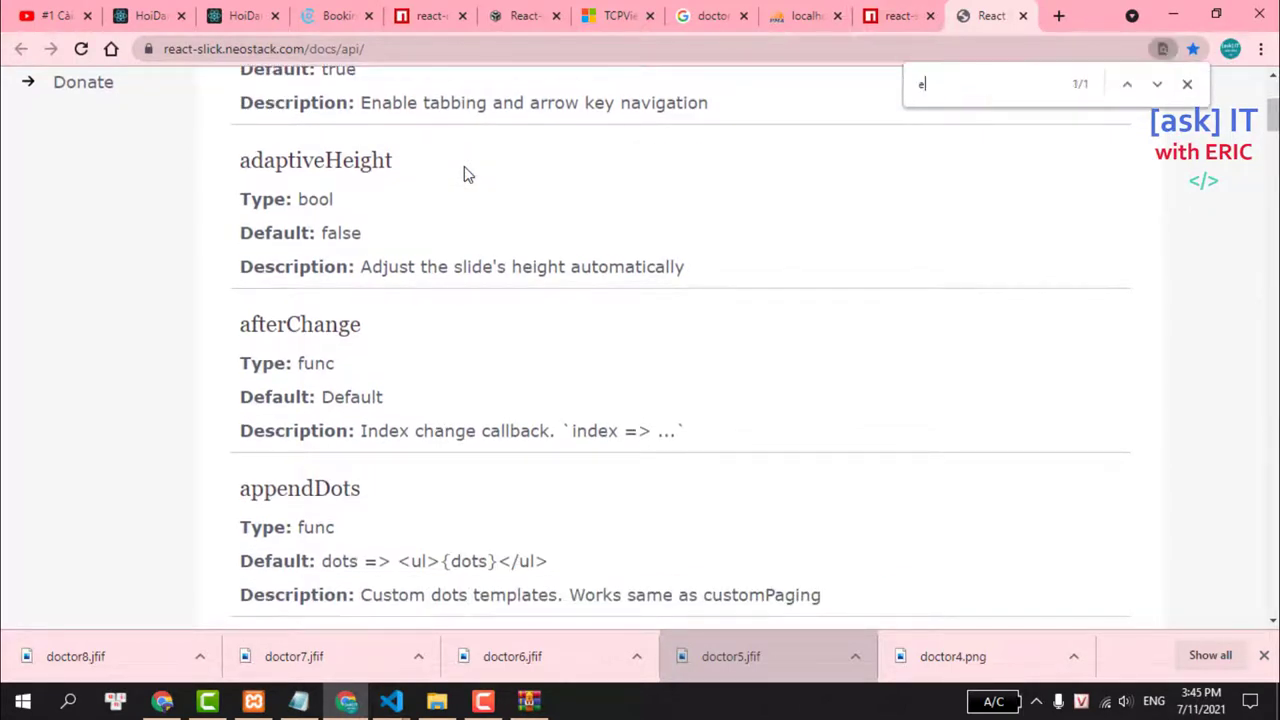
pyautogui.write('nable')
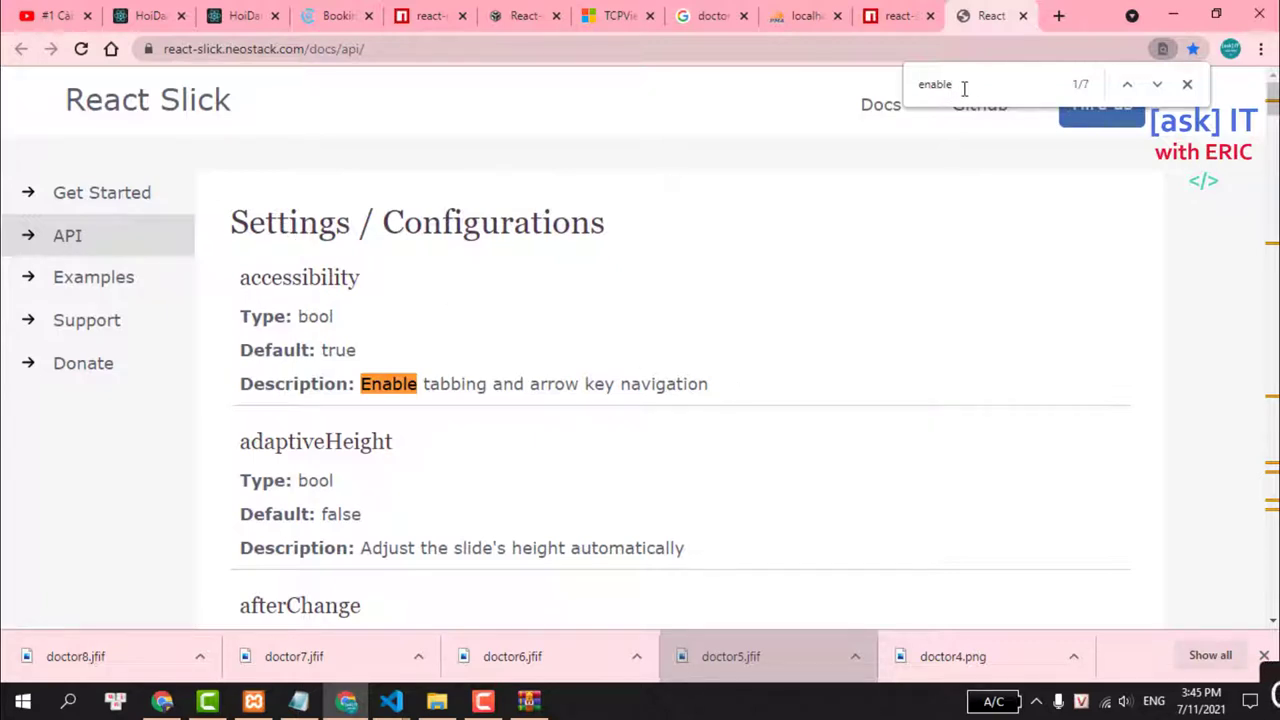
pyautogui.press('Return')
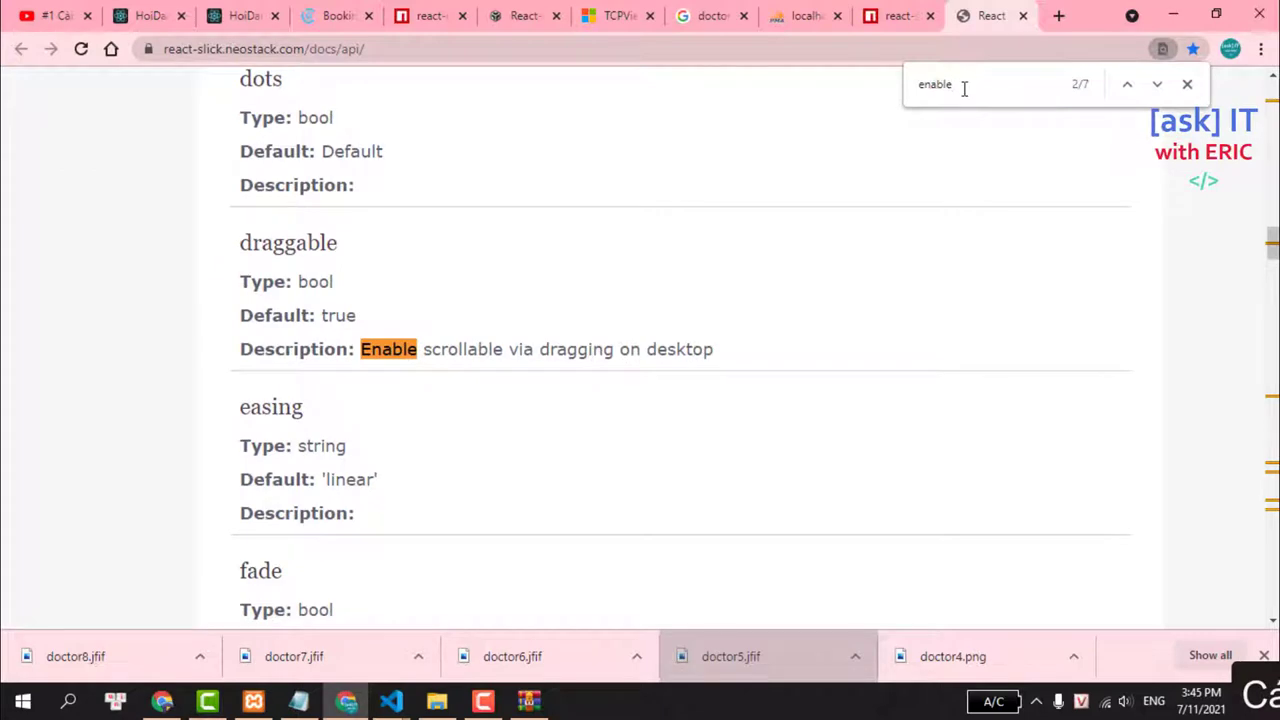
pyautogui.press('Return')
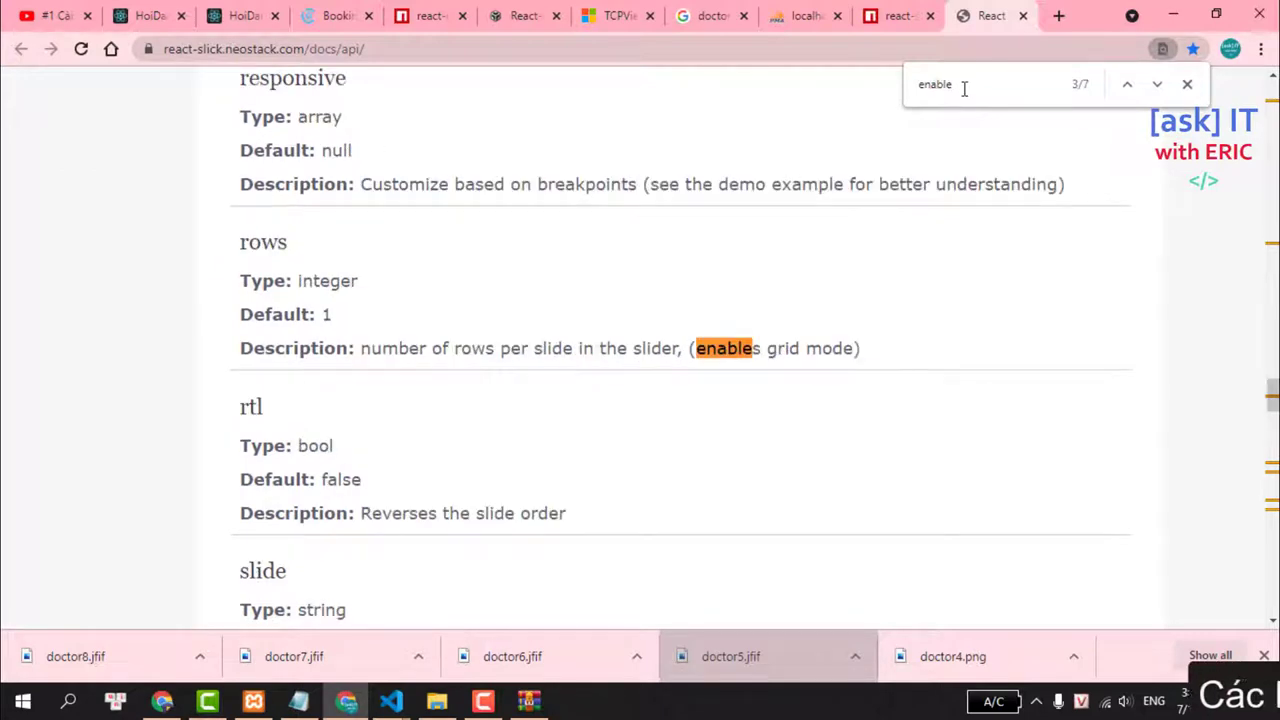